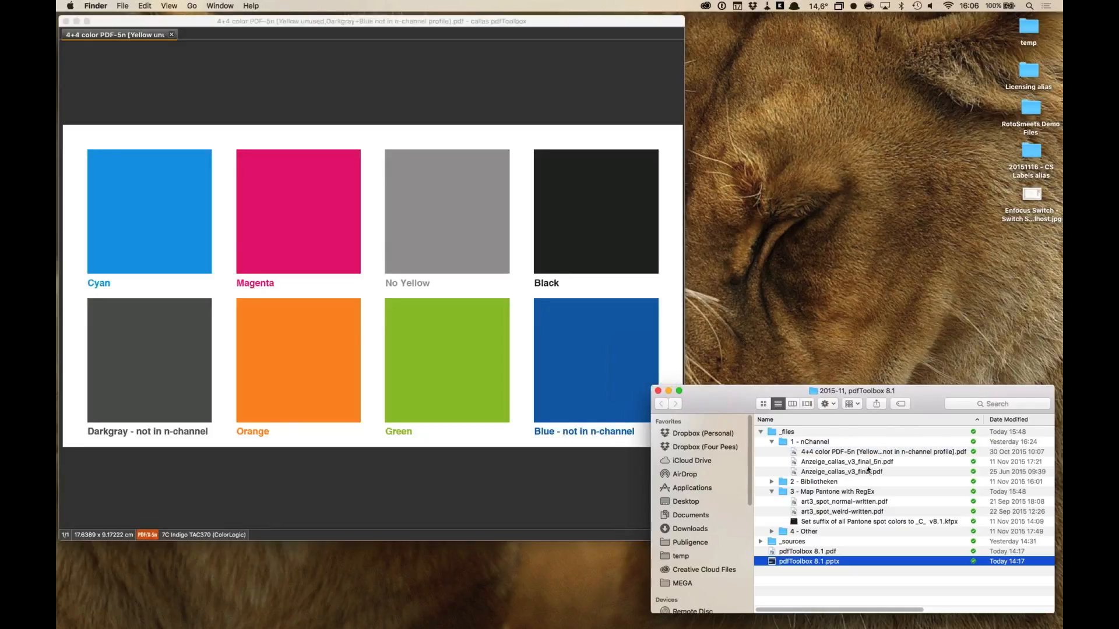
Step: Open Anzeige_callas_v3_final.pdf from Finder in pdfToolbox and run the Convert to PDF/X-5n (7C Indigo TAC370 (ColorLogic)) v8.0 profile with fixes applied
left_click_drag(872, 474, 511, 144)
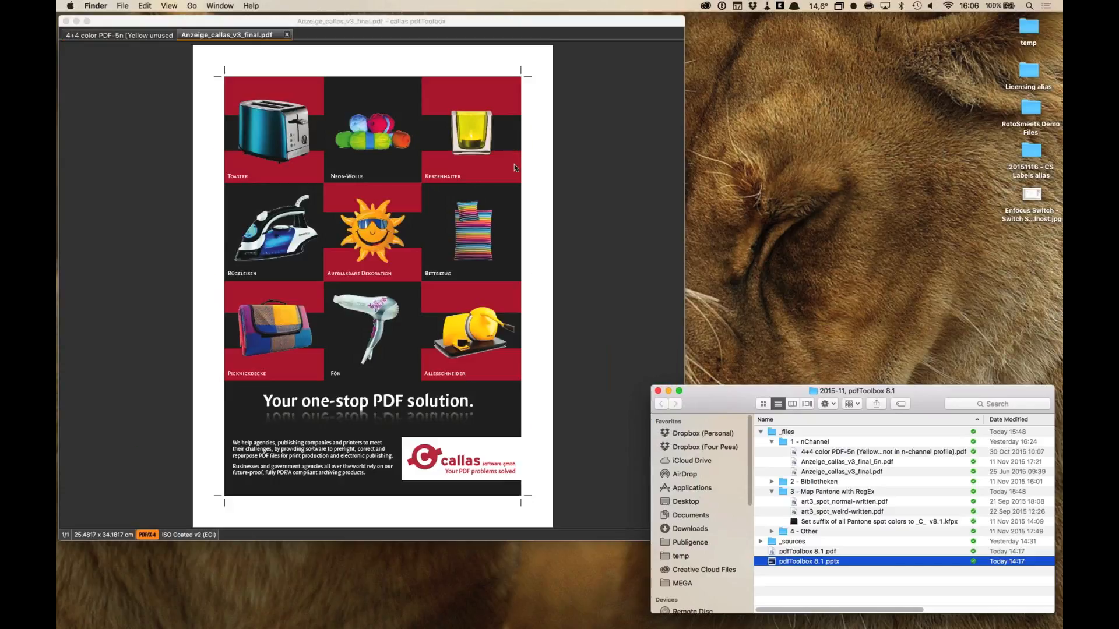
left_click(610, 207)
left_click(752, 452)
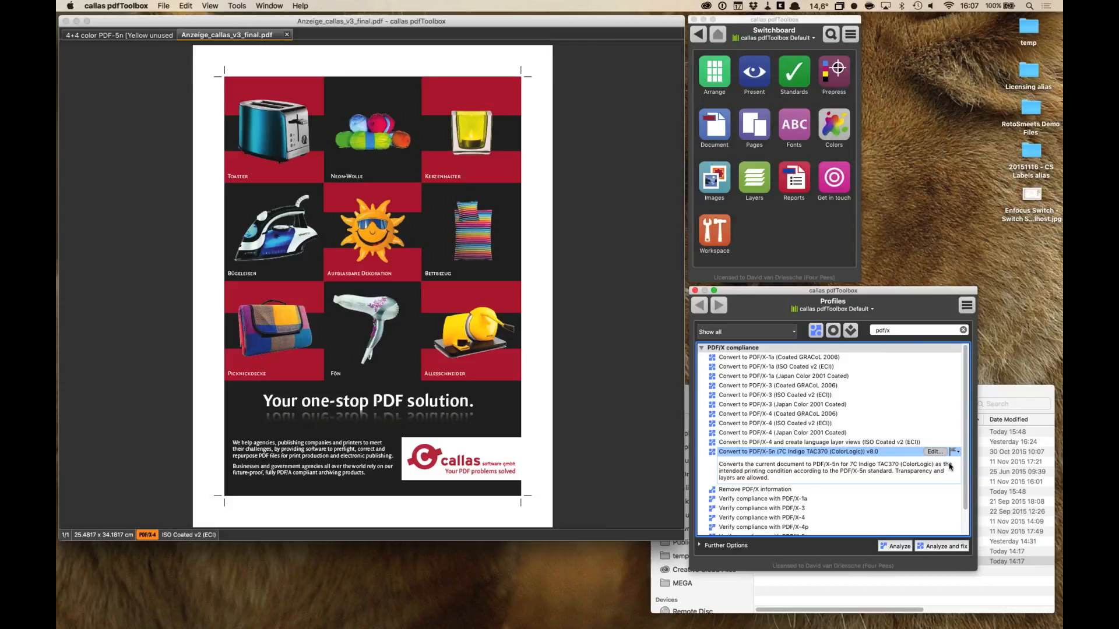
left_click(941, 546)
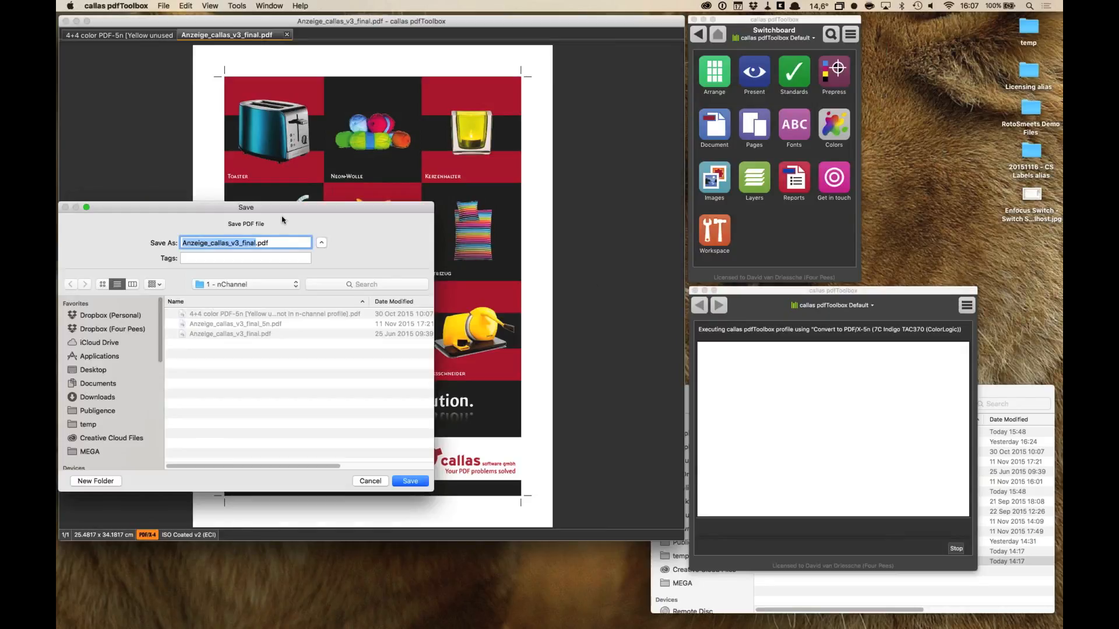
Step: Save the converted PDF as "Anzeige_callas_v3_final - webinar.pdf" in the 1 - nChannel folder
key("Right")
type("- ")
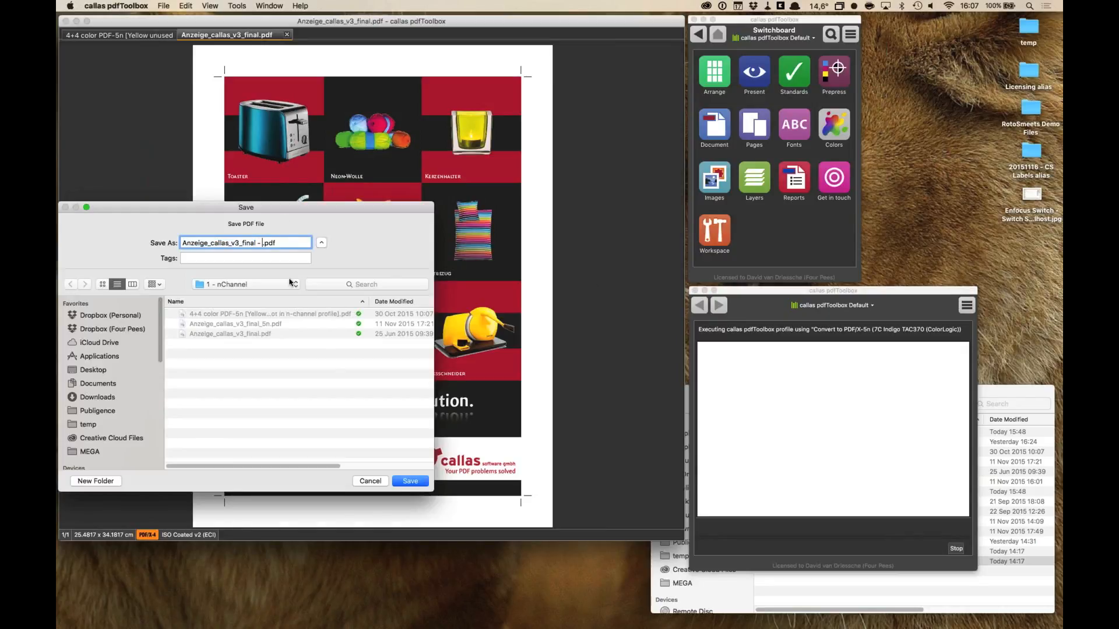
type("webinar")
key("Return")
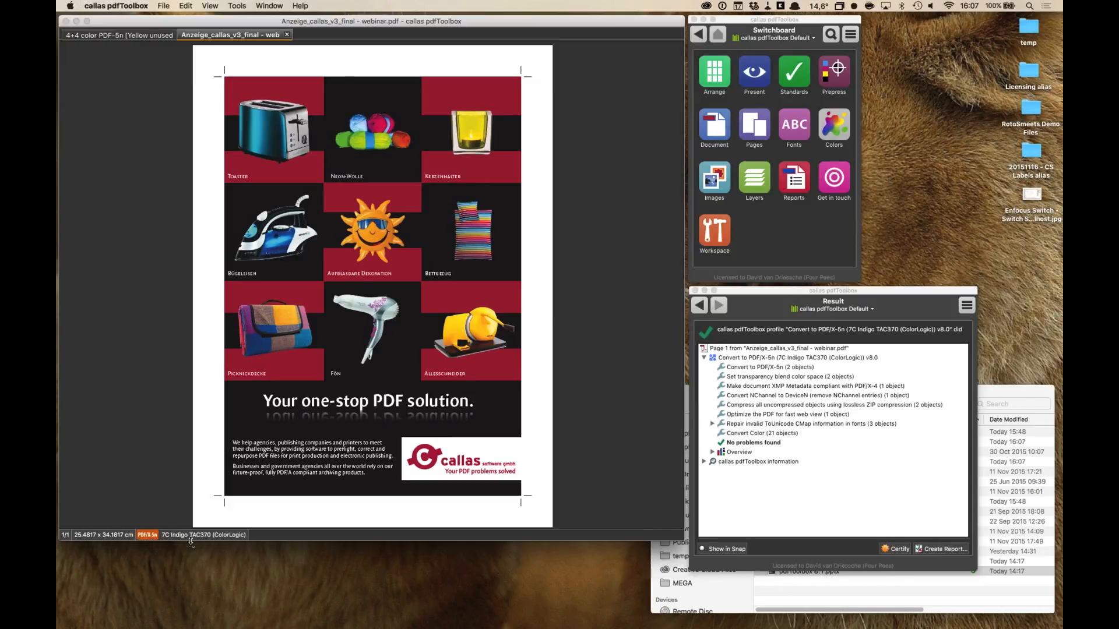
Step: Close both open documents and open "Anzeige_callas_v3_final - webinar.pdf" from the Finder window
left_click(287, 36)
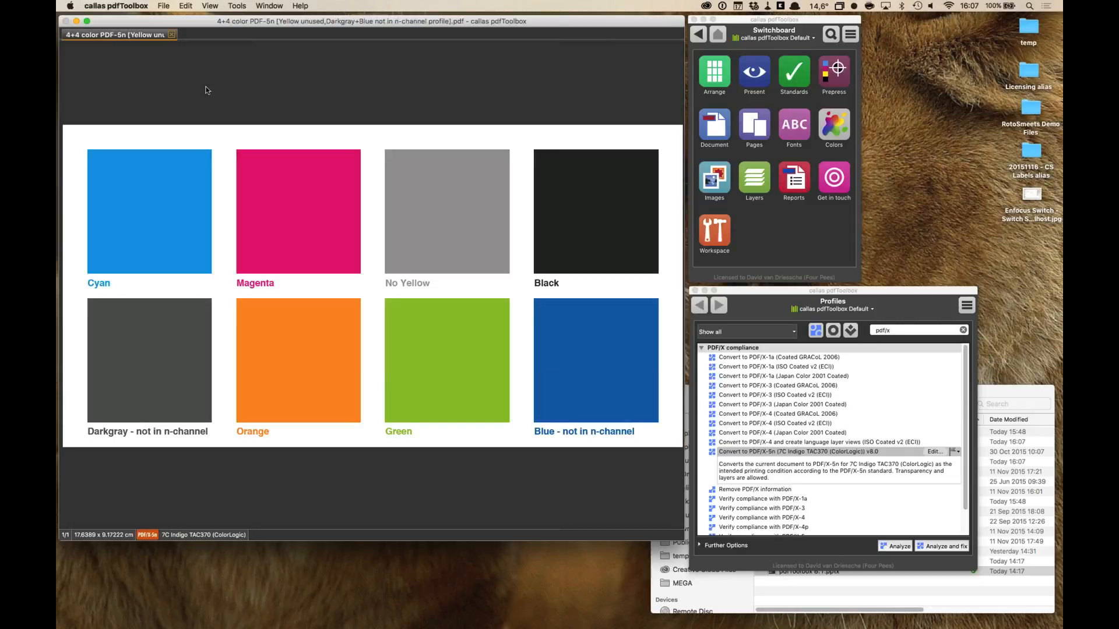
left_click(172, 34)
left_click(1000, 391)
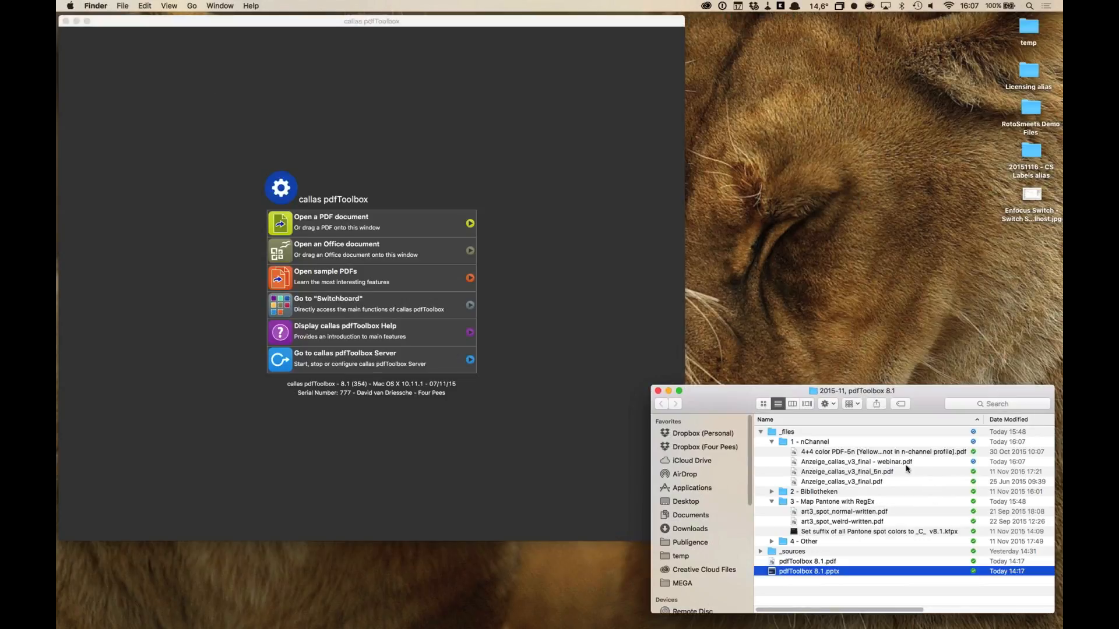
left_click_drag(906, 468, 421, 112)
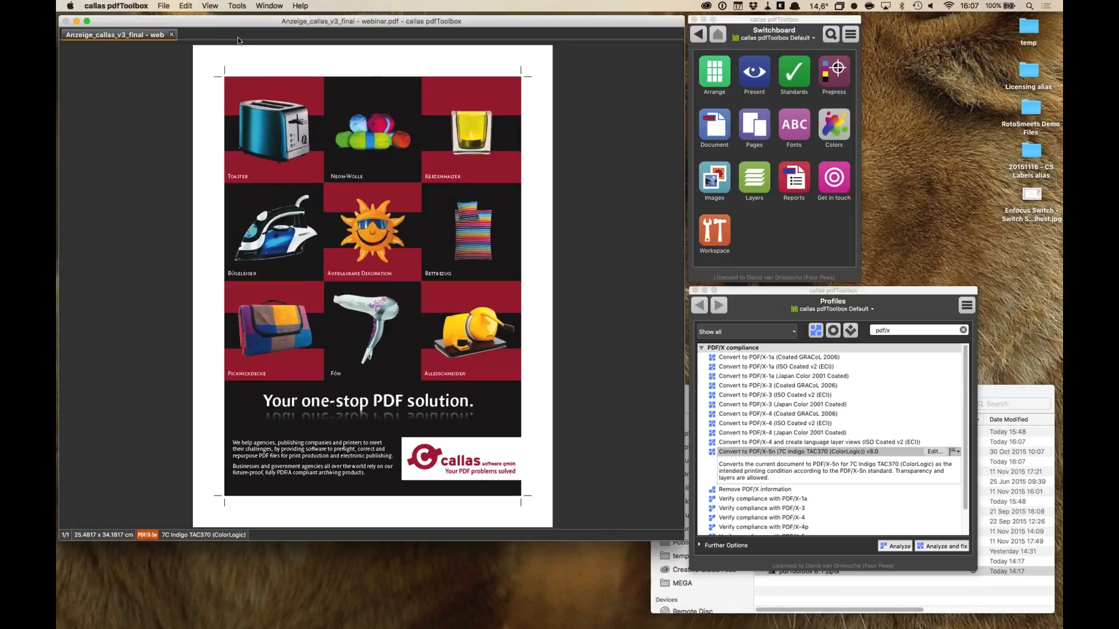
Step: Visualize the individual separations of the converted PDF, examining the Green and Orange separations, and leave the visualization
left_click(237, 6)
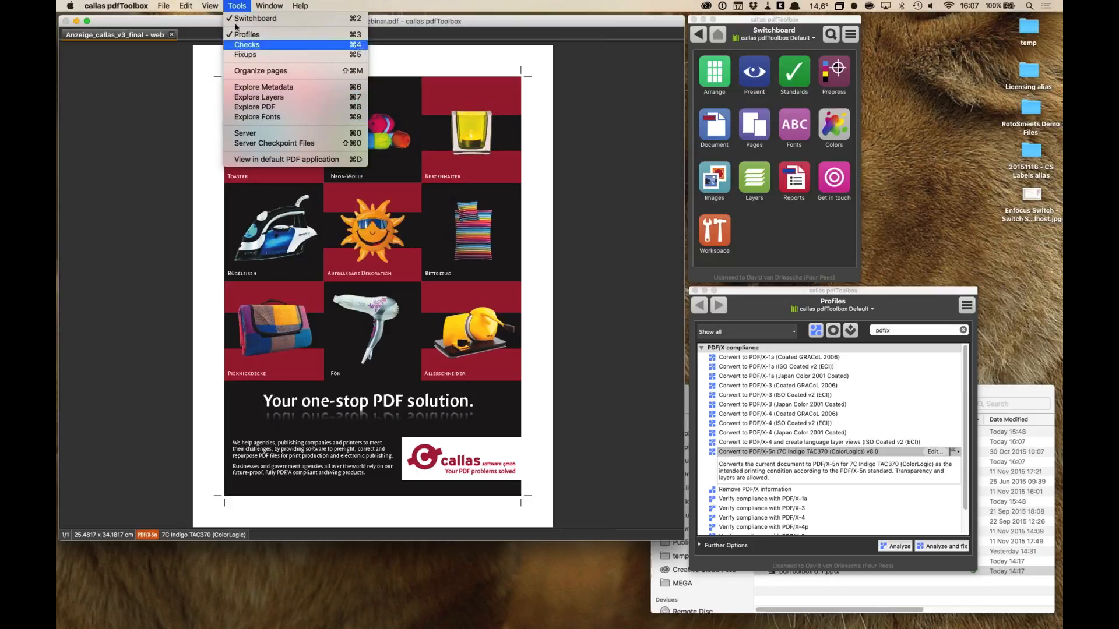
mouse_move(213, 5)
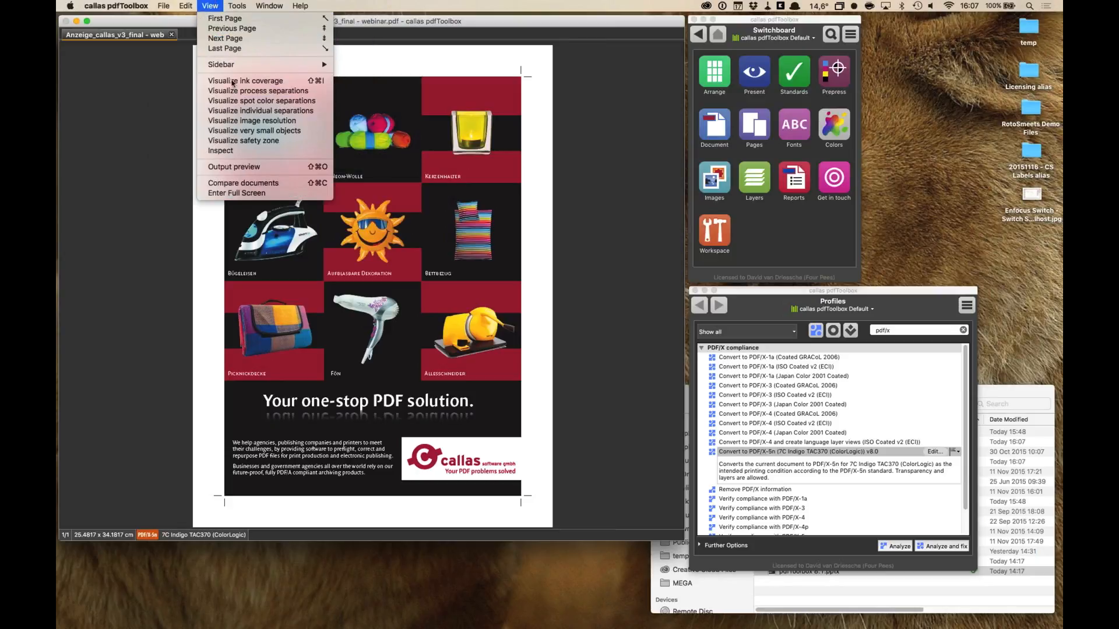
left_click(238, 110)
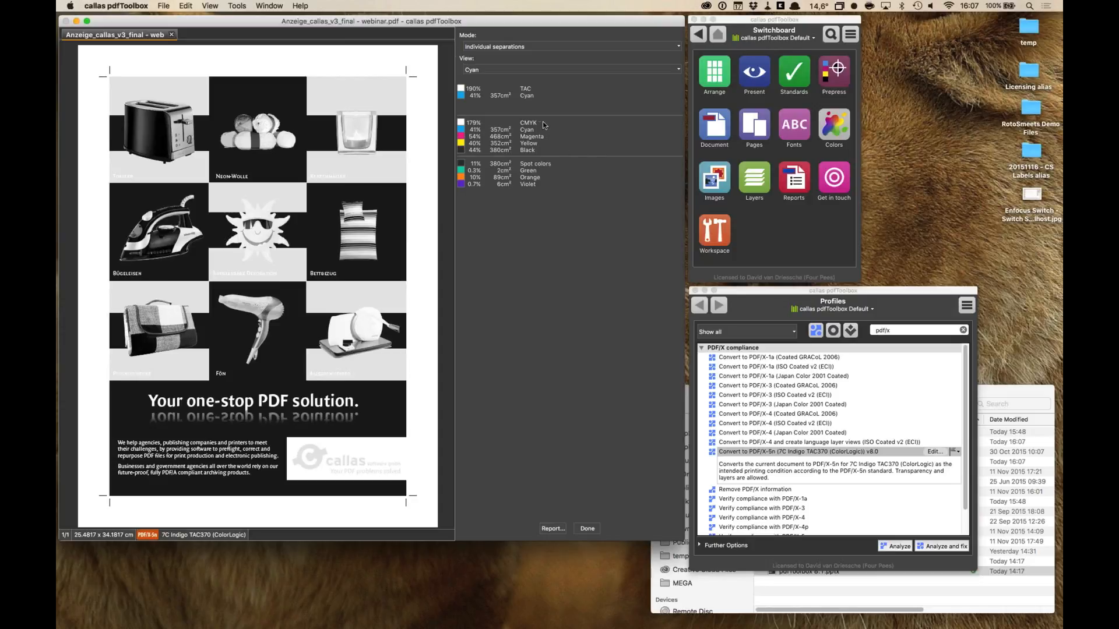
left_click(507, 71)
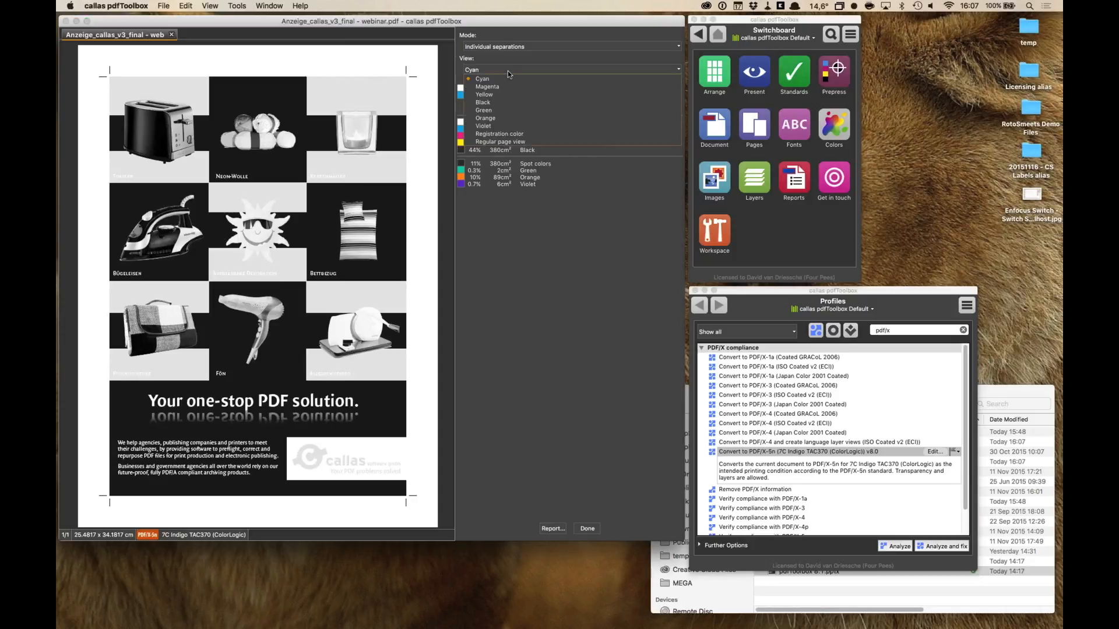
left_click(505, 110)
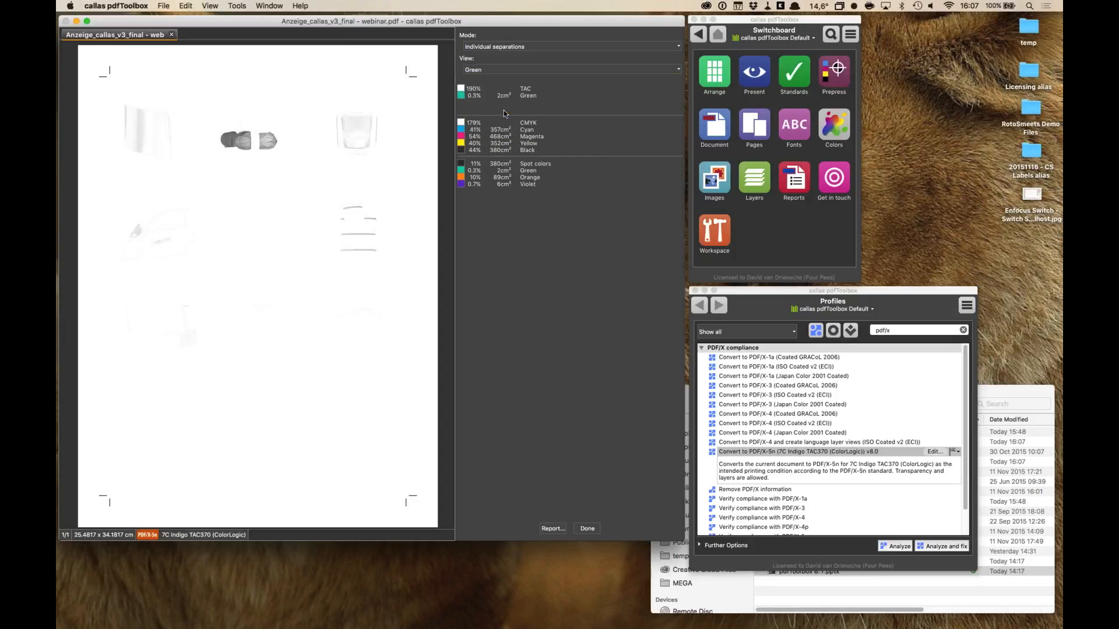
left_click(505, 69)
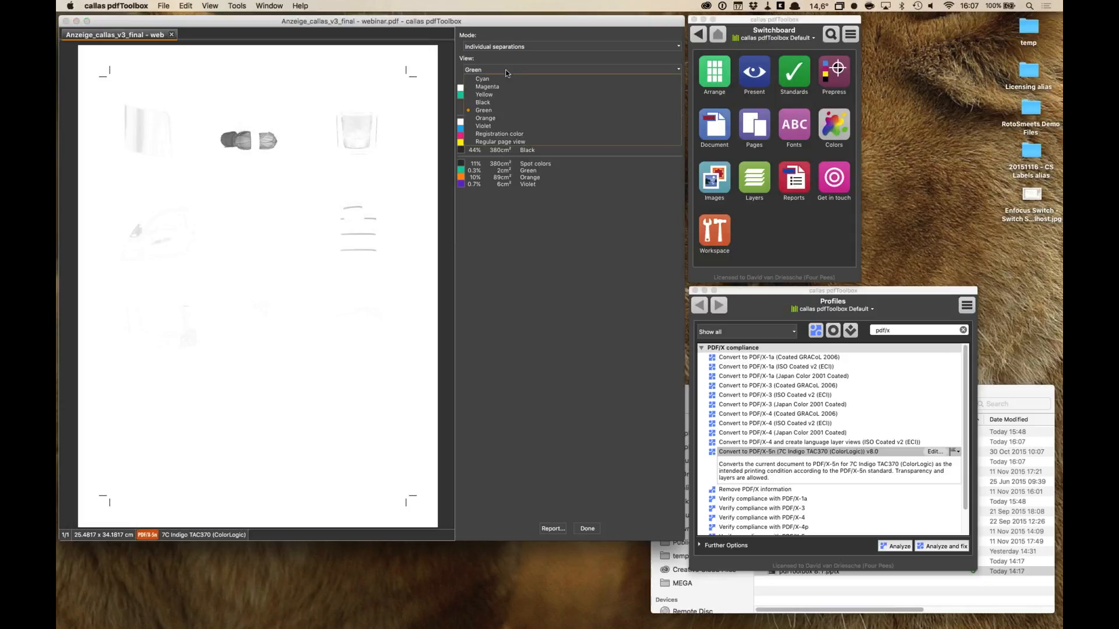
left_click(507, 116)
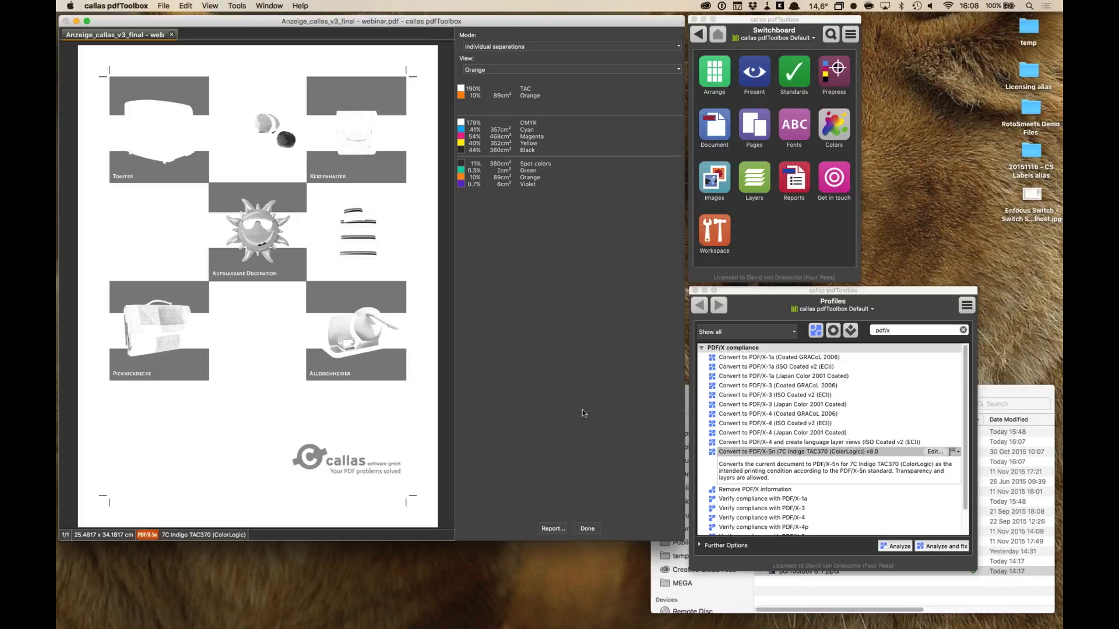
left_click(587, 528)
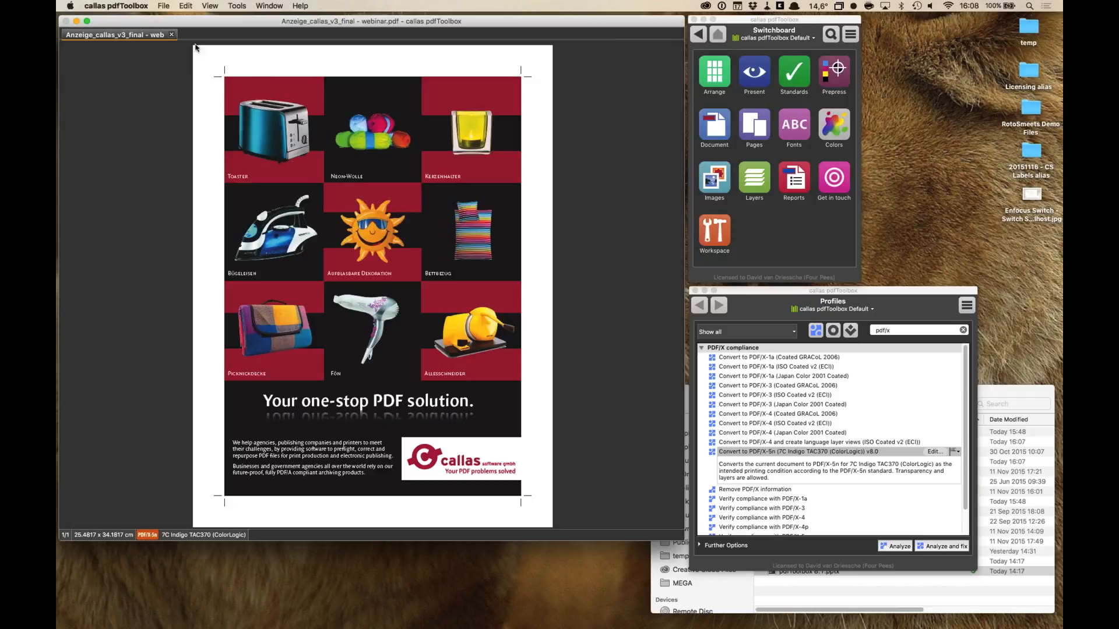
Step: Compare the output preview under the GRACoL2006_Coated1v2.icc simulation profile with the 7C Indigo_TAC370_ColorLogic.icc output intent, and leave the preview
left_click(209, 8)
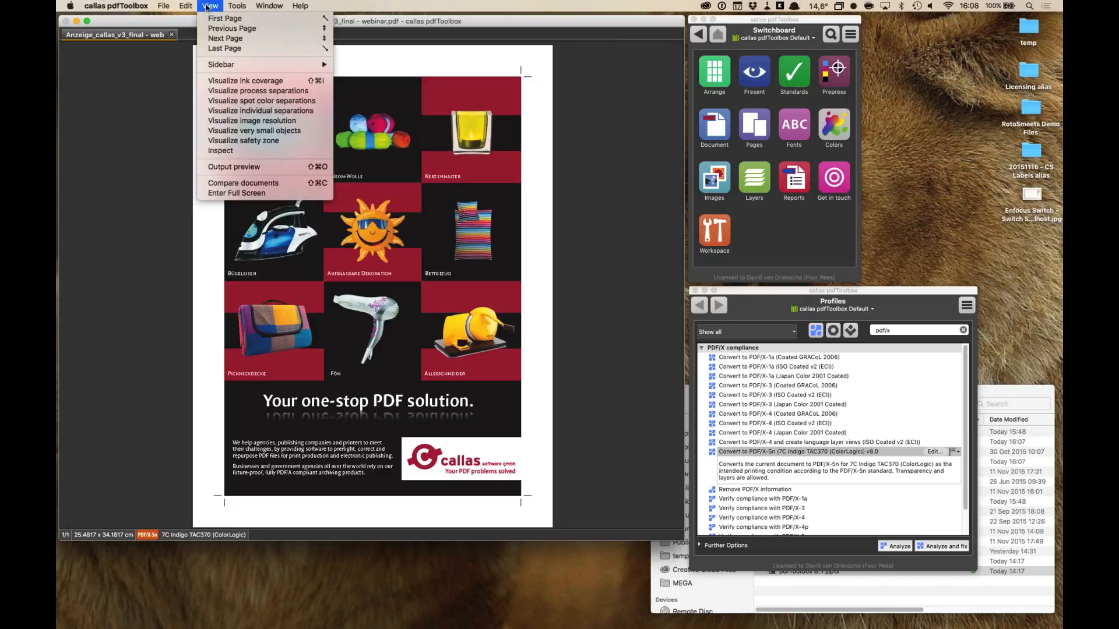
left_click(250, 182)
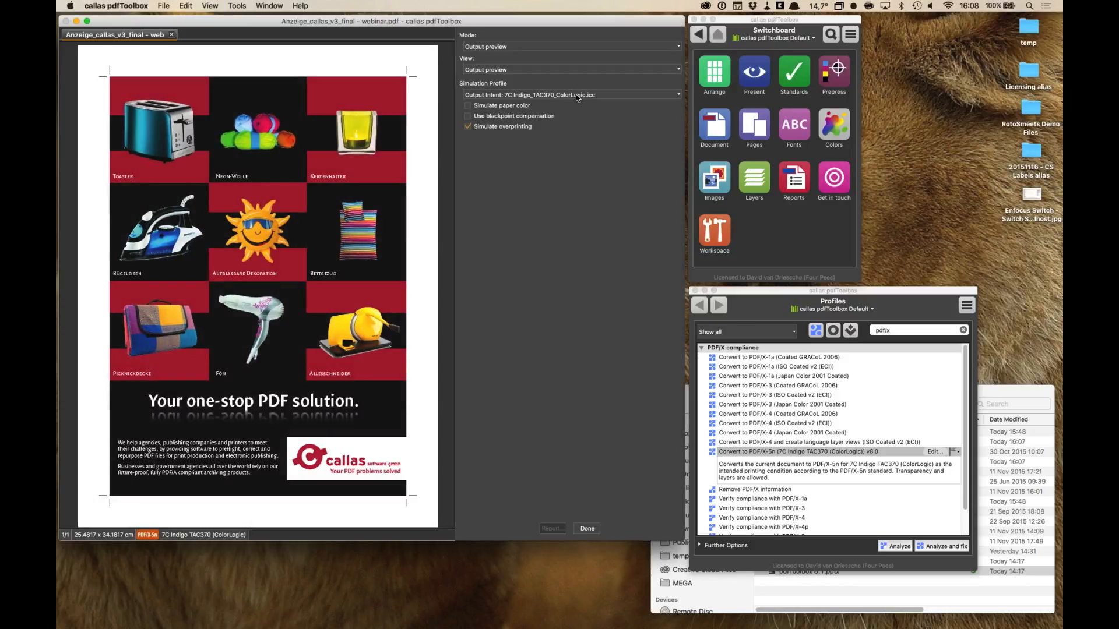
left_click(577, 95)
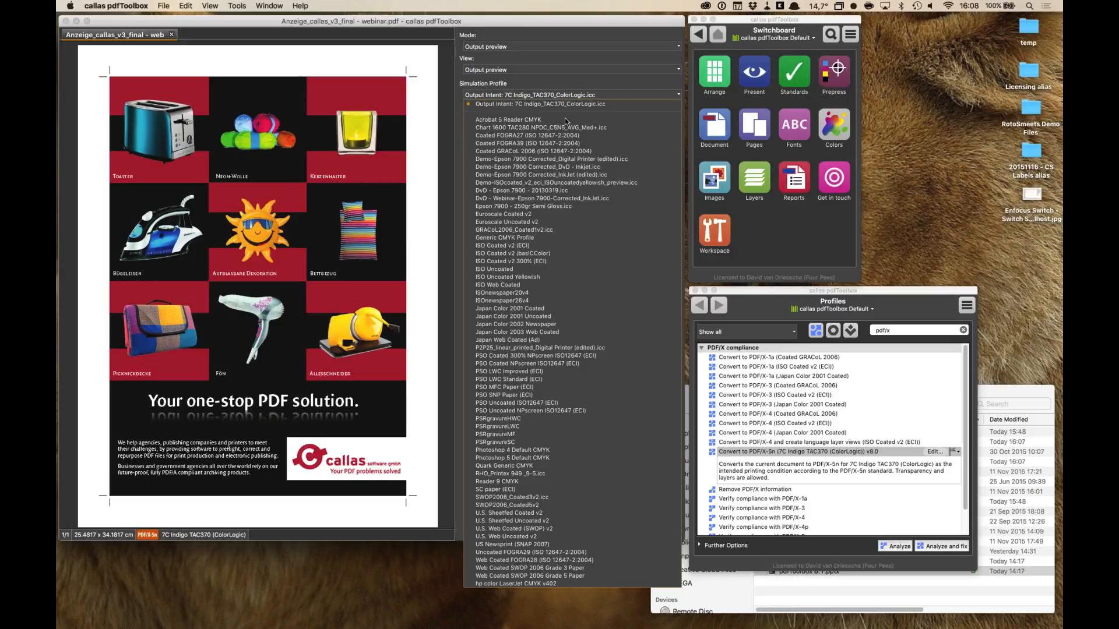
left_click(548, 232)
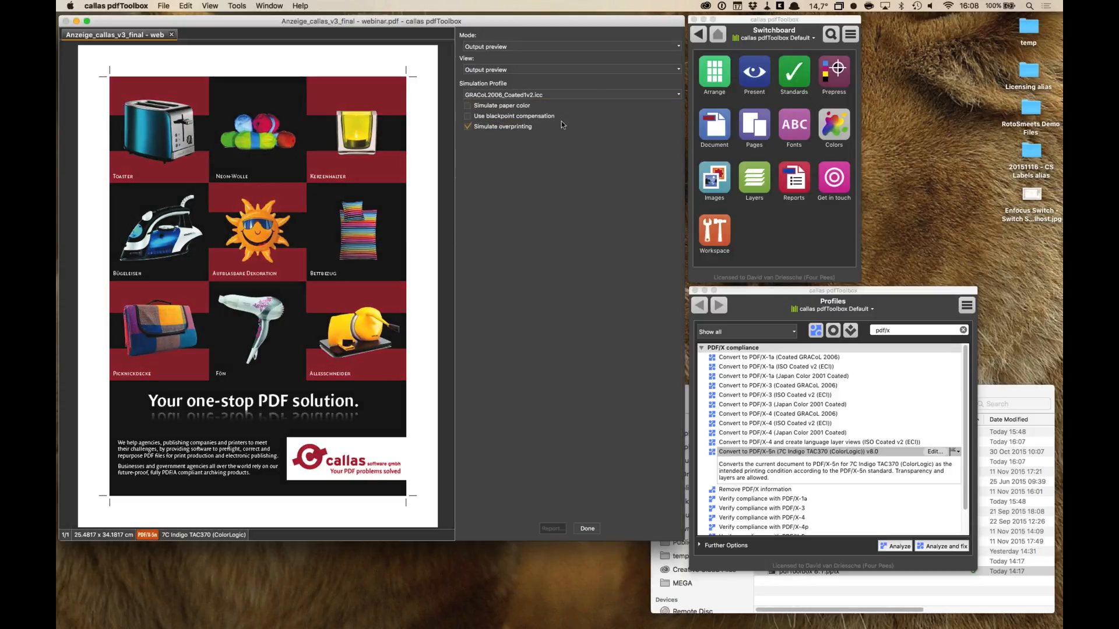
left_click(546, 95)
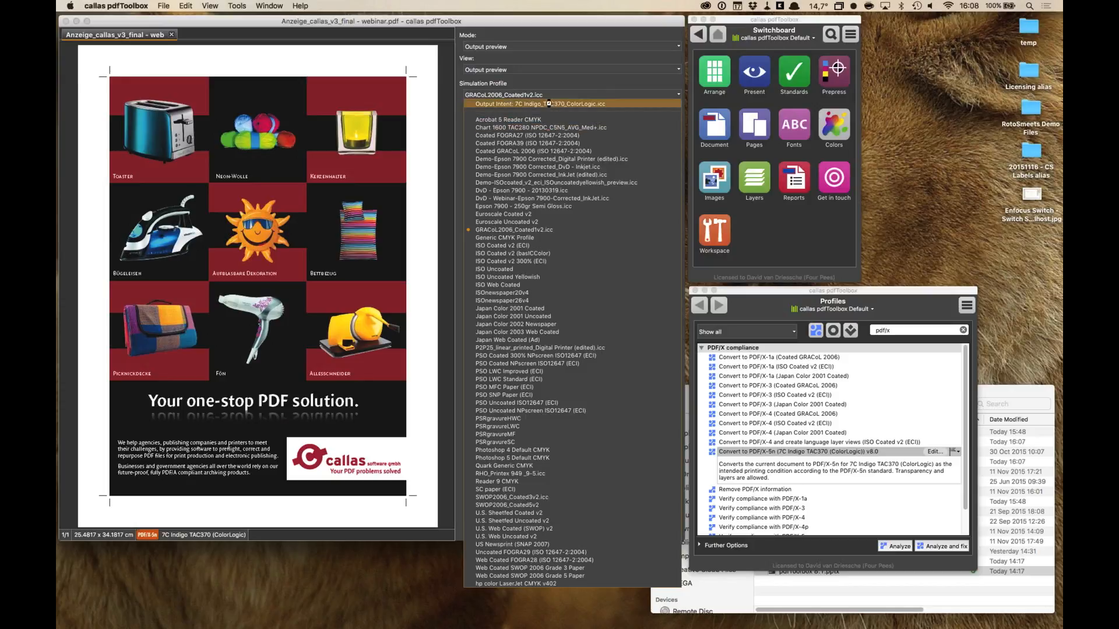
left_click(547, 103)
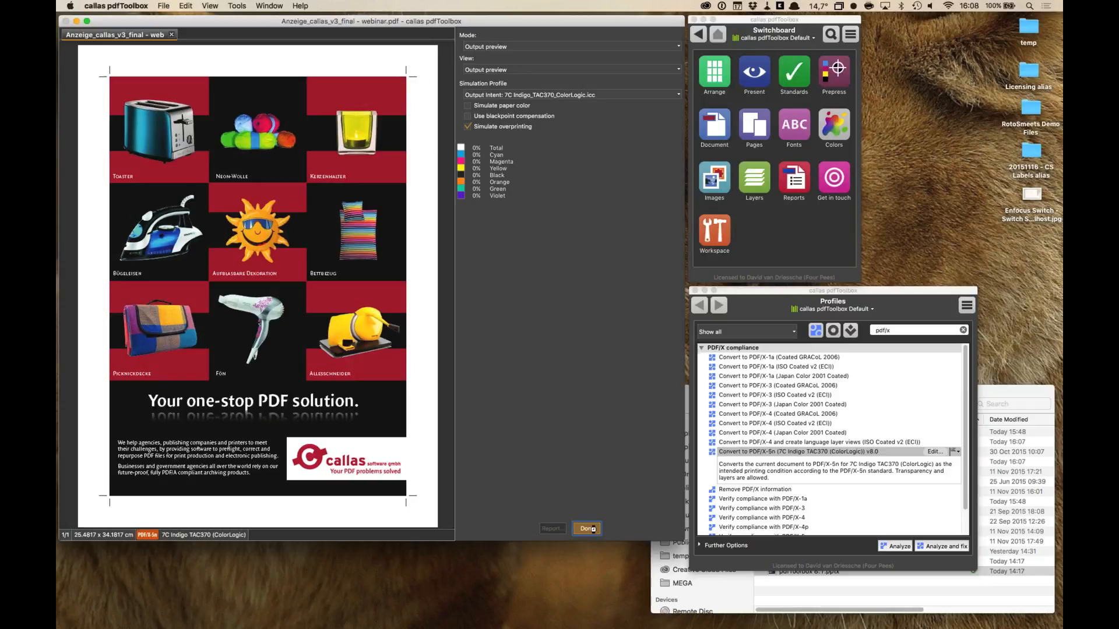
key("Return")
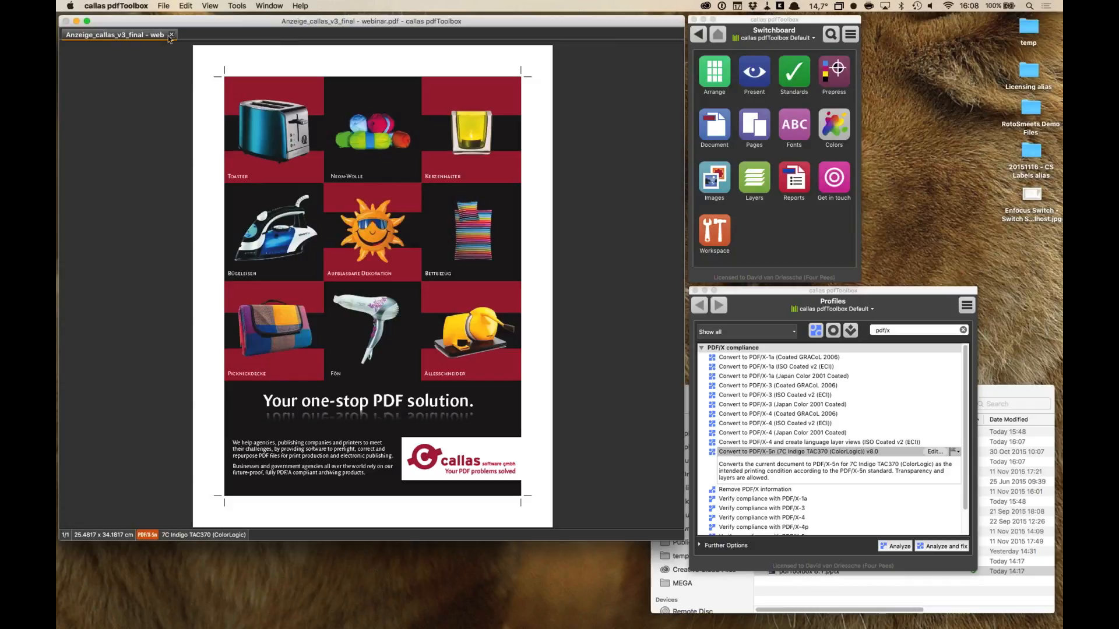
Step: Close the webinar PDF and open the "4+4 color PDF-5n [Yellow unused,Darkgray+Blue not in n-channel profile].pdf" file from Finder
key("super+w")
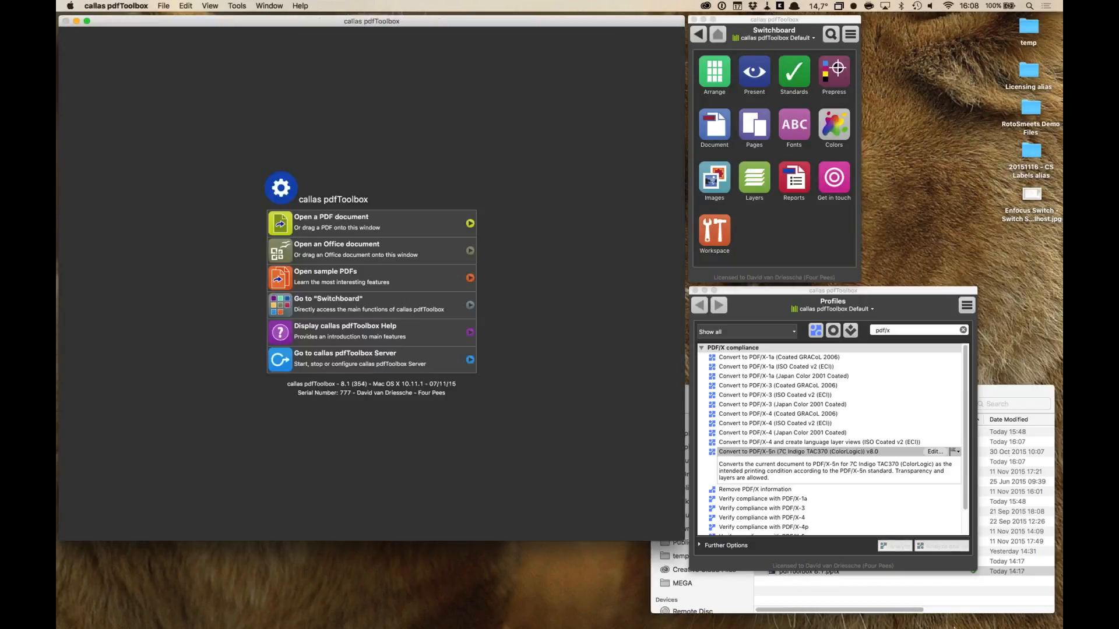
left_click(883, 608)
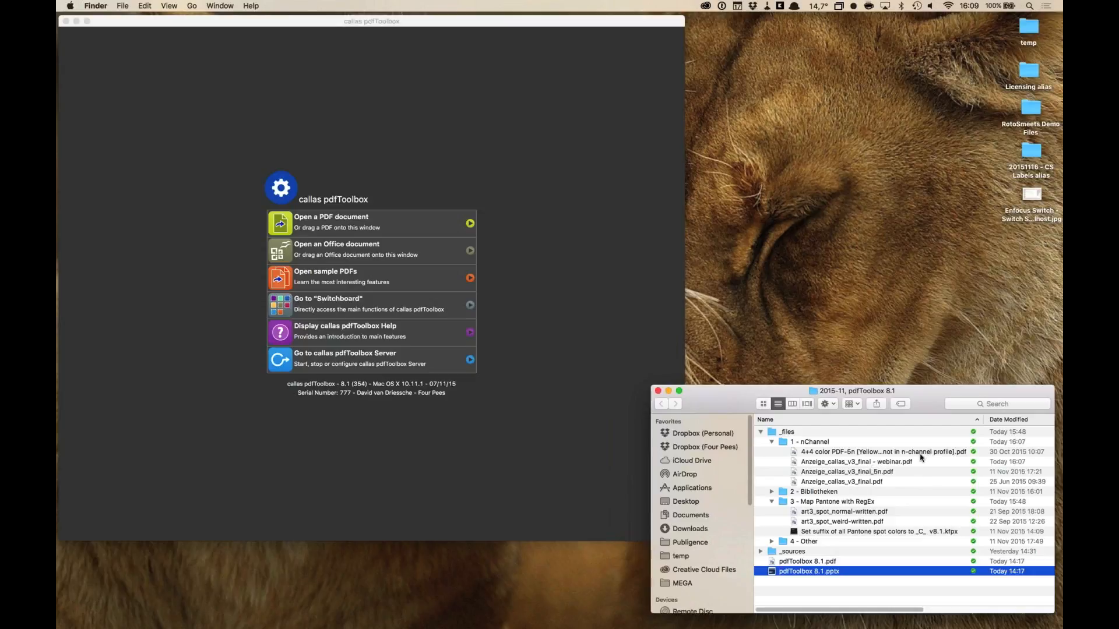
left_click(874, 482)
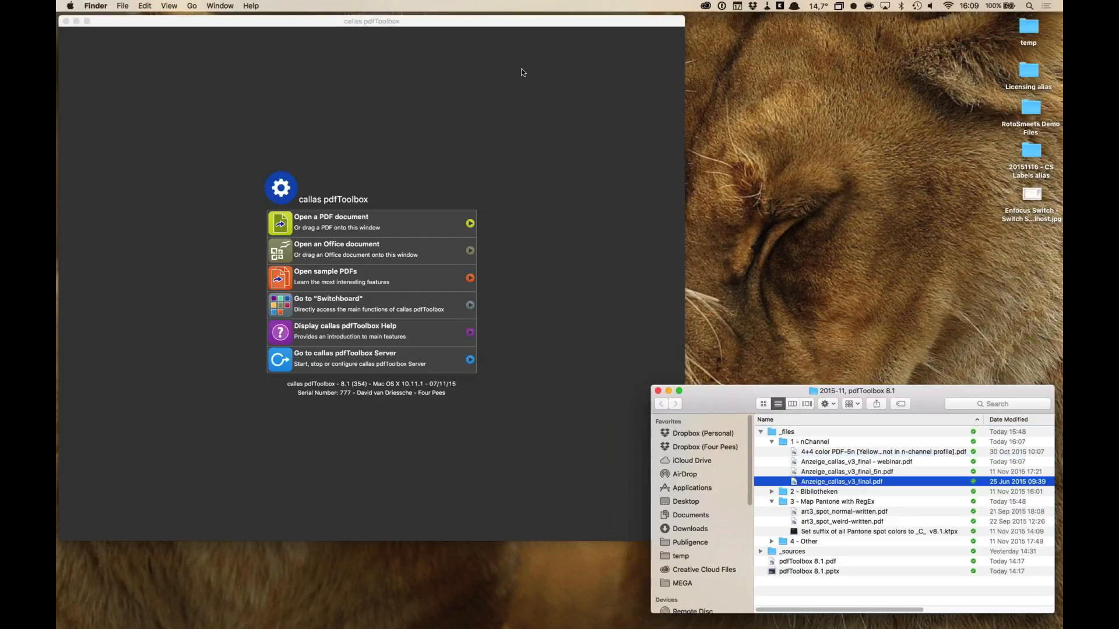
left_click(502, 76)
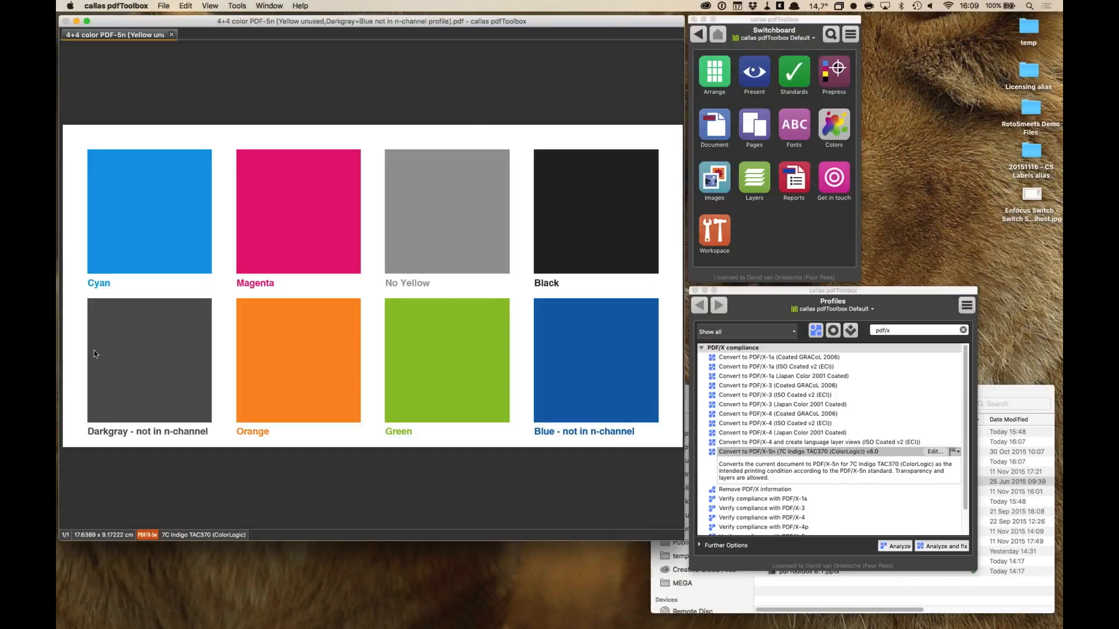
Step: Examine the Orange and Green individual separations of the 4+4 color swatch PDF, and close the visualization and document
left_click(234, 6)
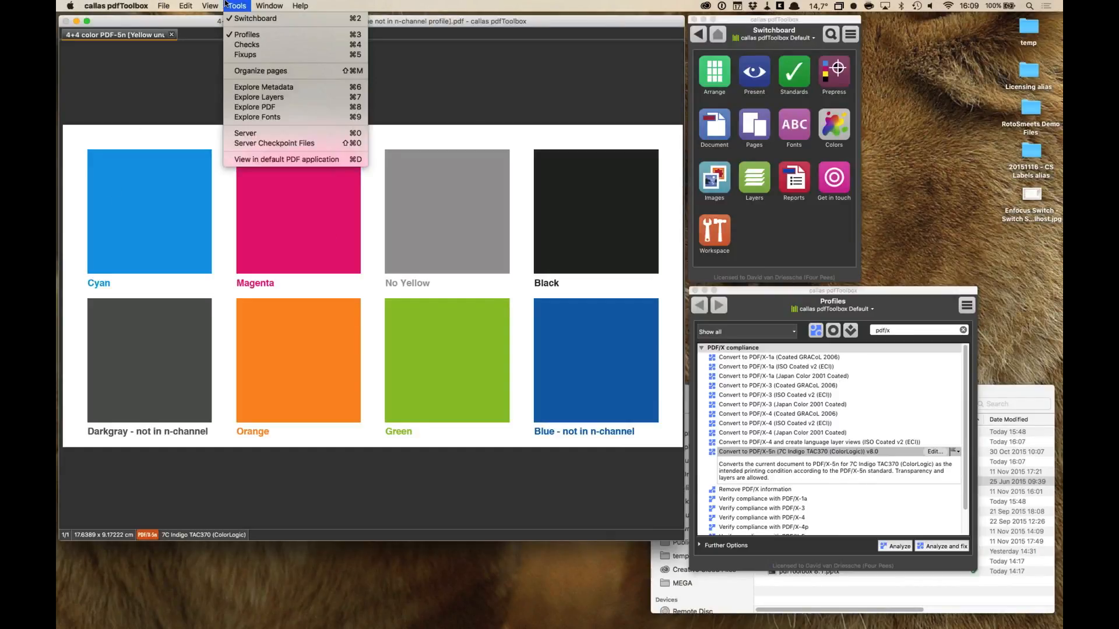
mouse_move(223, 5)
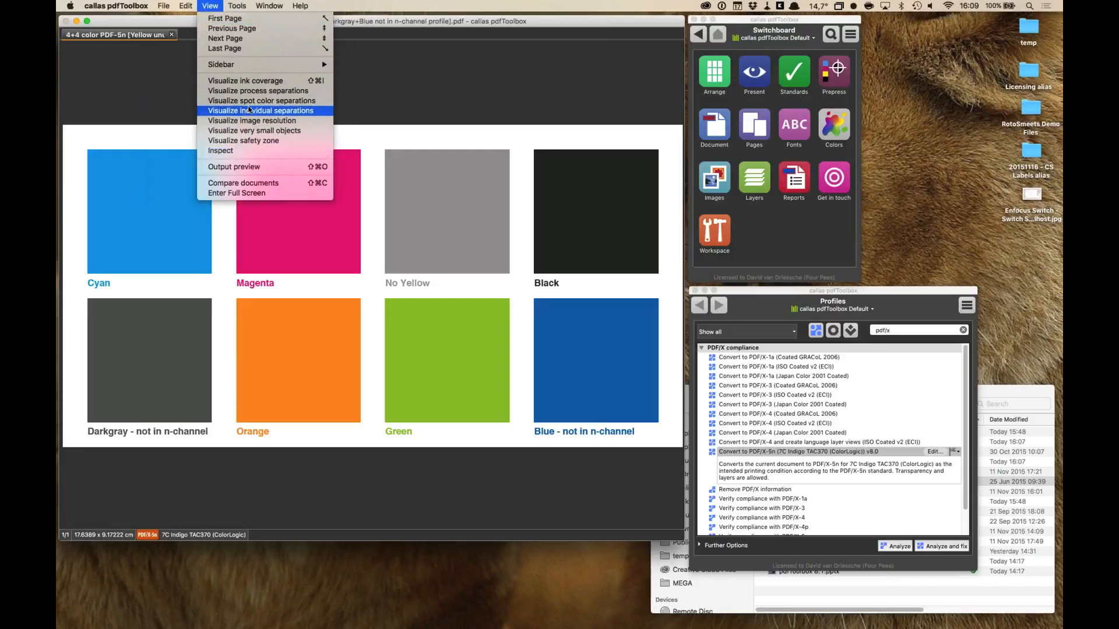
left_click(248, 110)
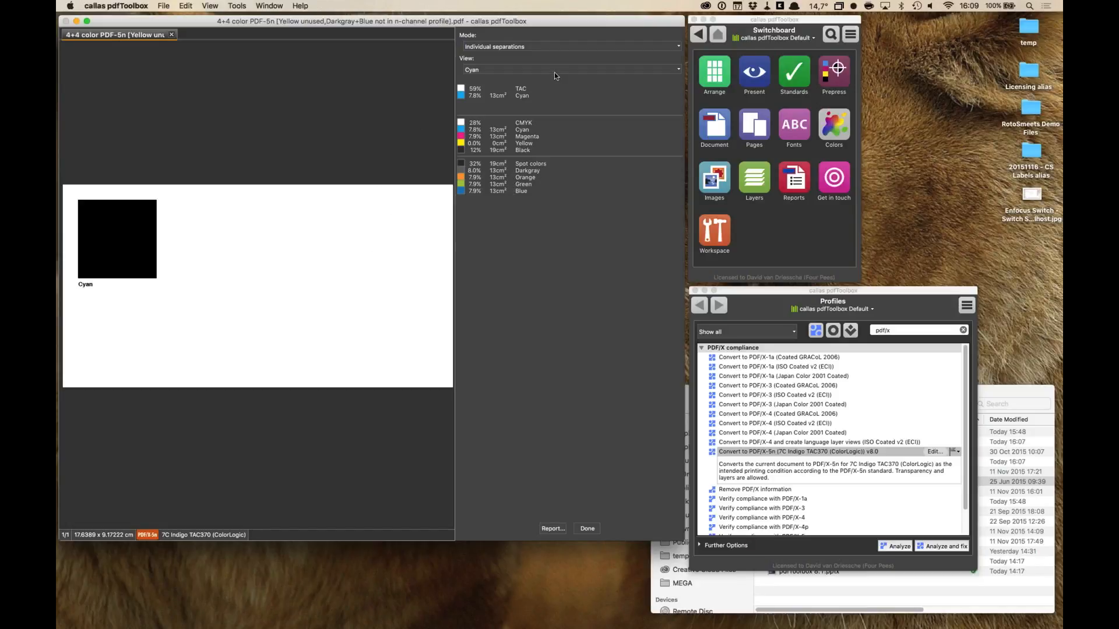
left_click(515, 69)
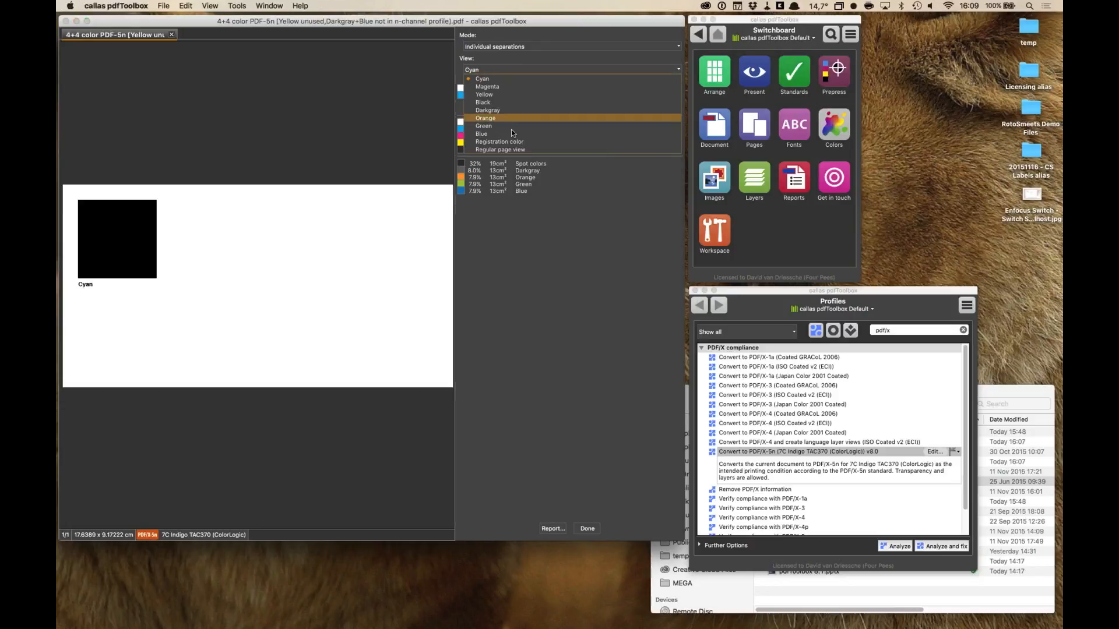
left_click(509, 119)
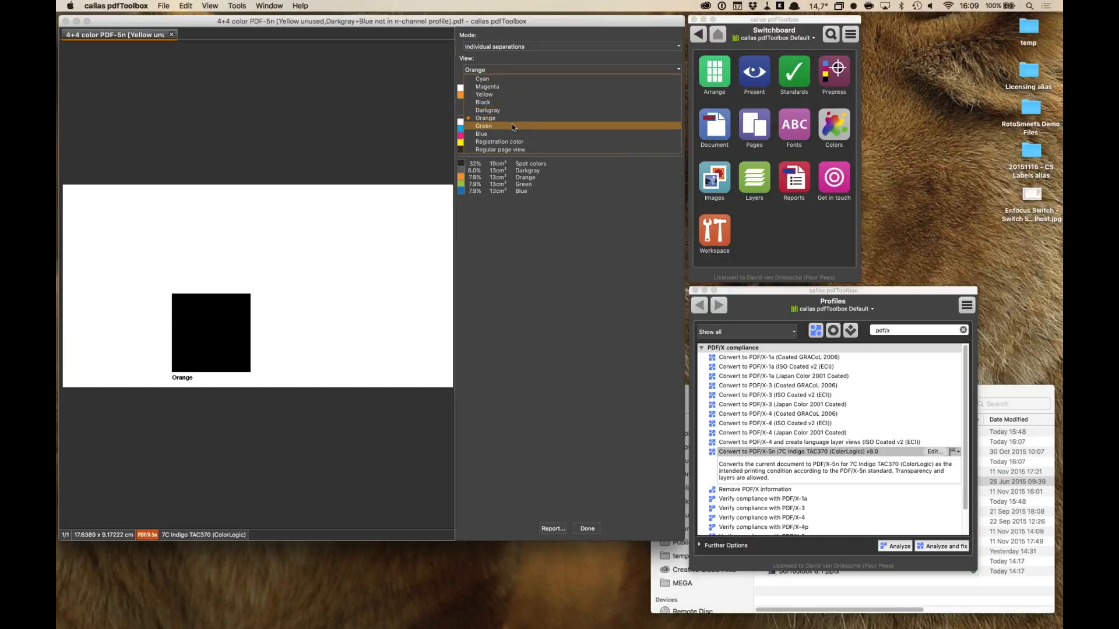
left_click(512, 125)
left_click(519, 75)
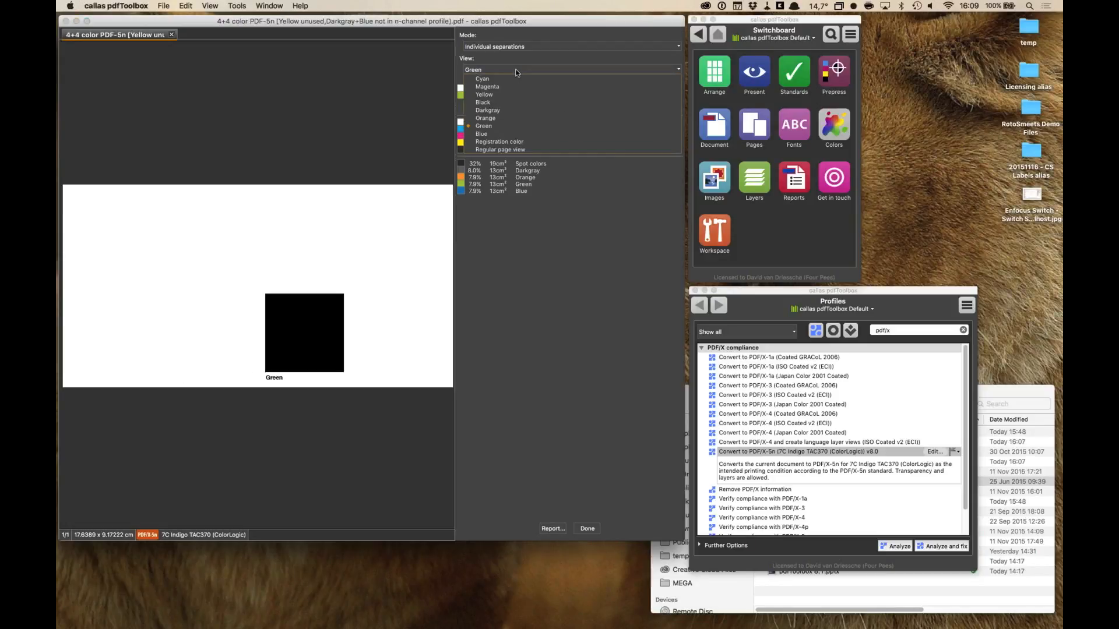
left_click(511, 129)
left_click(588, 529)
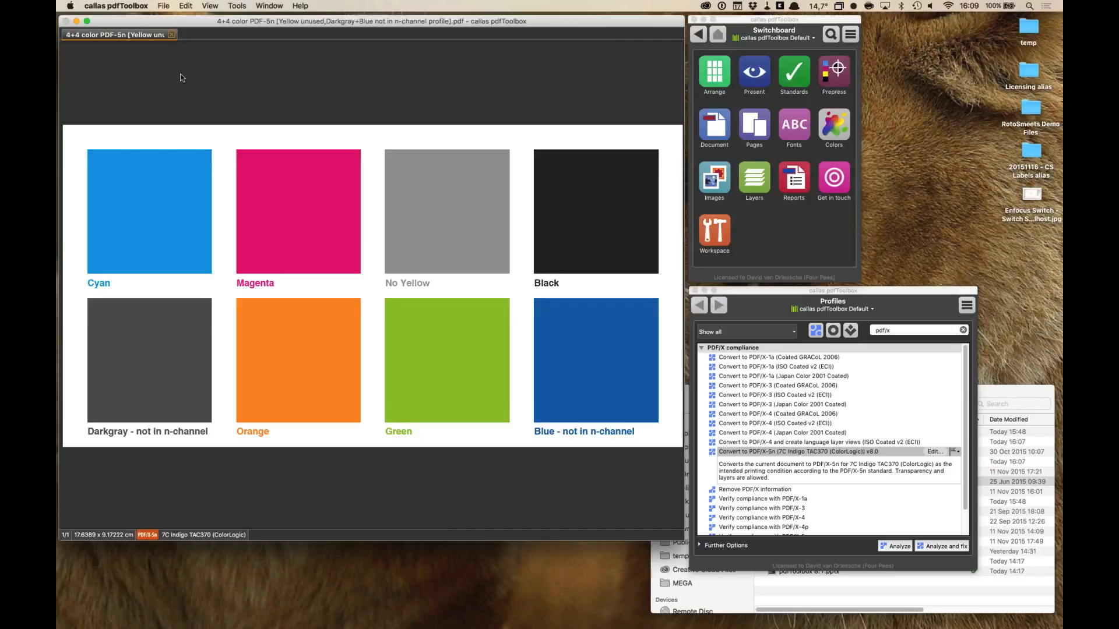
key("super+w")
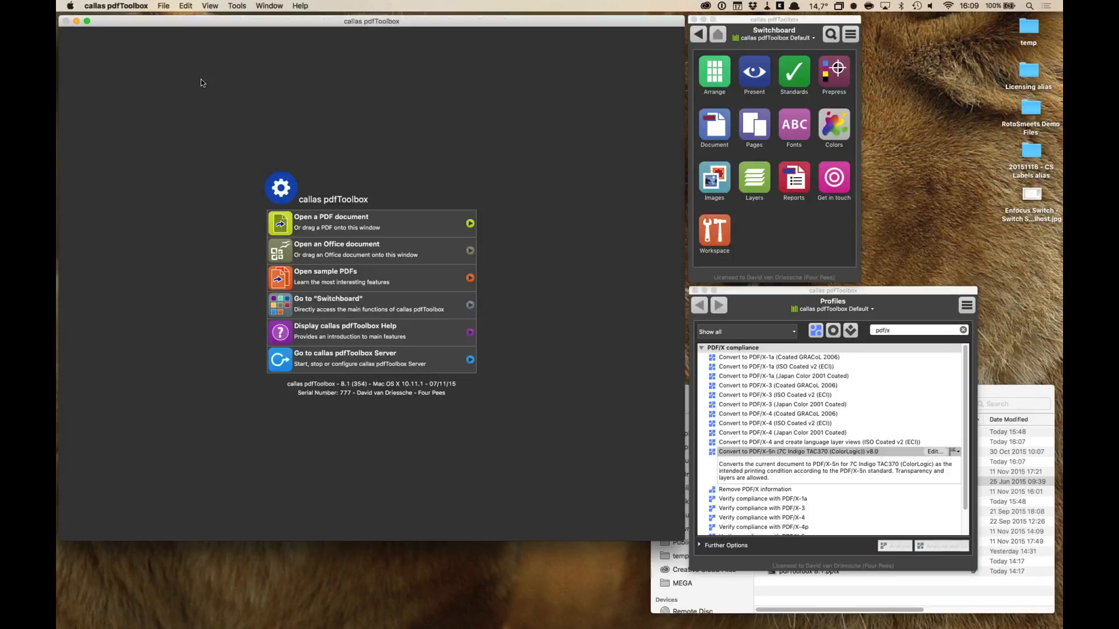
Step: Hide pdfToolbox, switch to the PowerPoint presentation and show slide 6, "Global spot color changes"
key("super+h")
key("super+Tab")
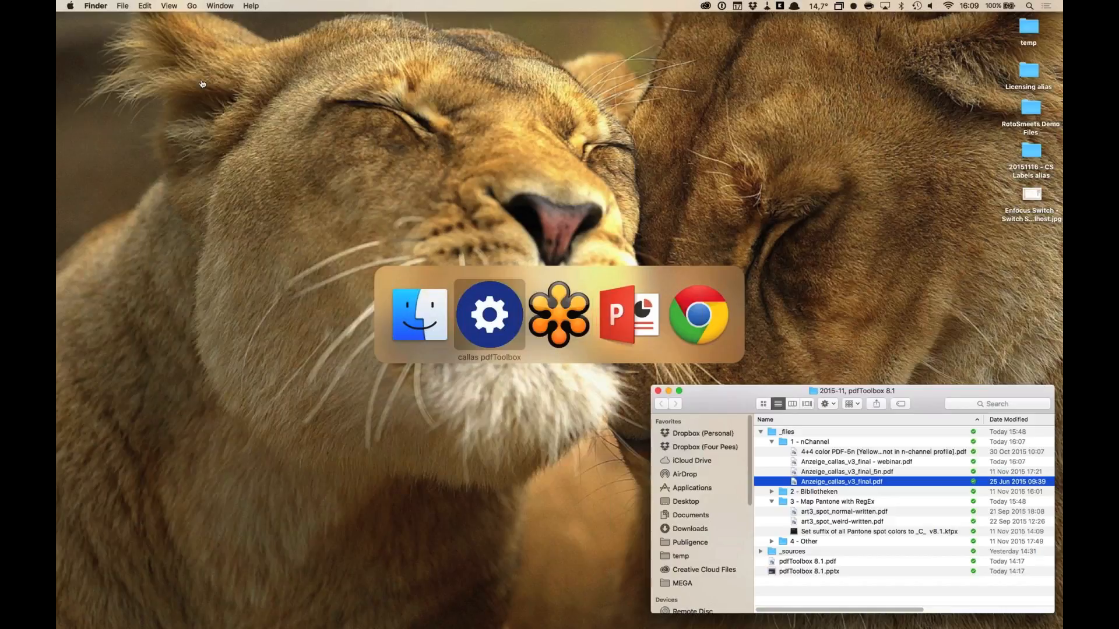
key("super+Tab")
key("super+Tab")
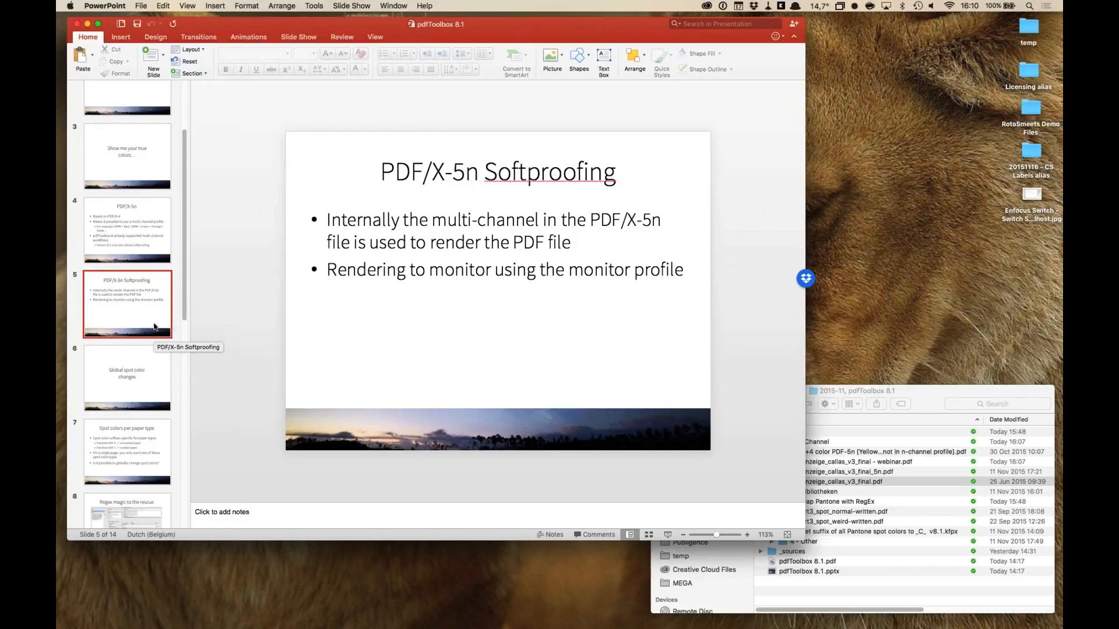
left_click(156, 369)
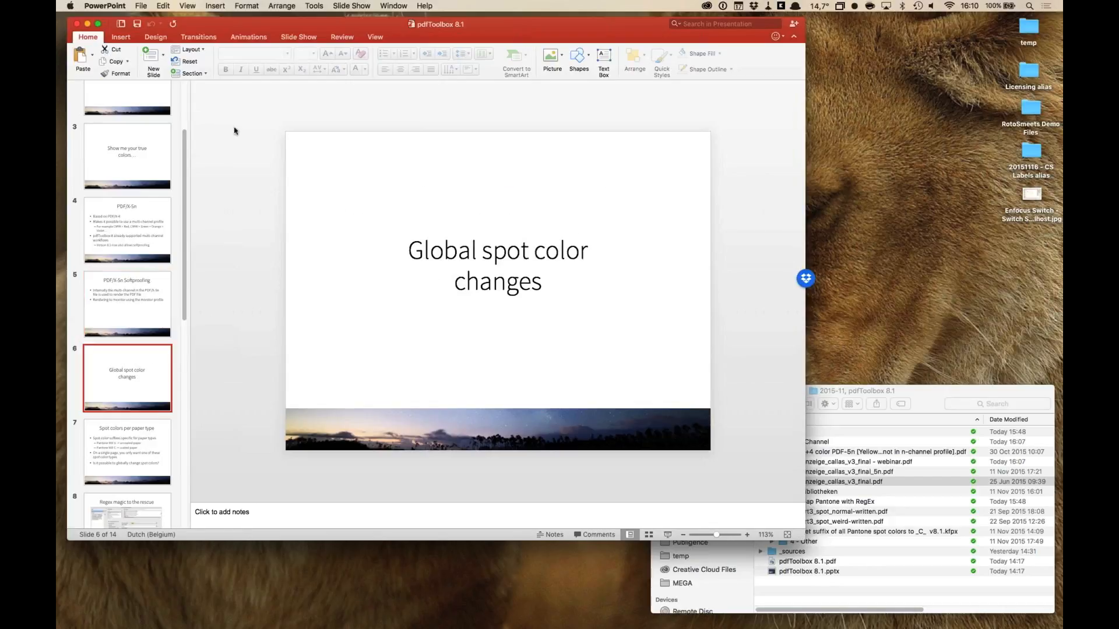
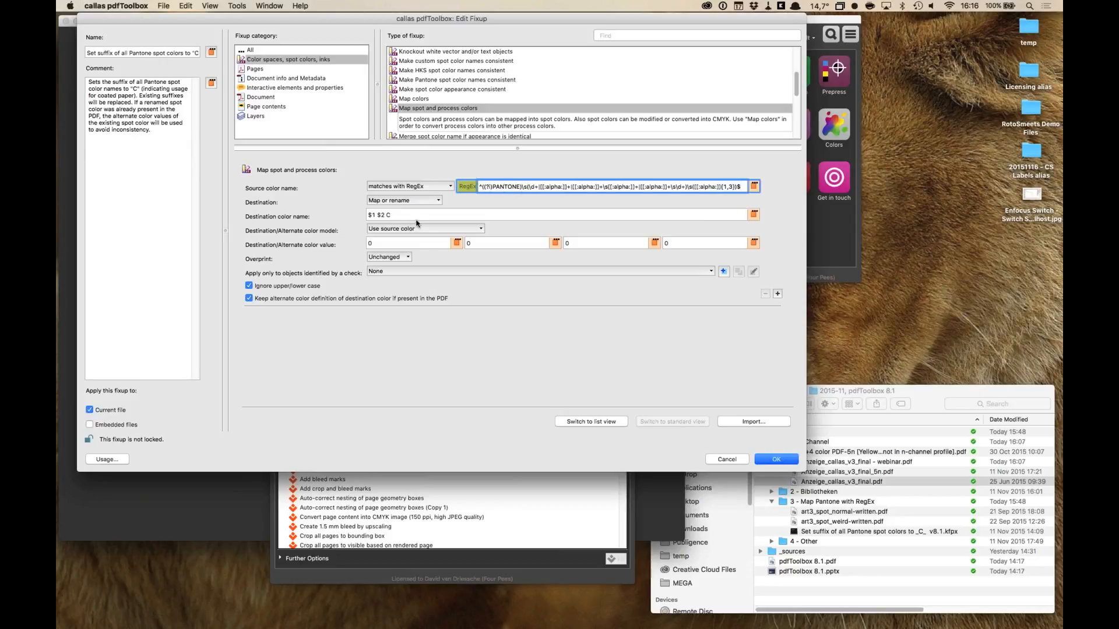
Step: Examine the destination color name expression "$1 $2 C" in the Pantone suffix fixup, and leave the fixup settings without saving
left_click(371, 216)
double_click(371, 216)
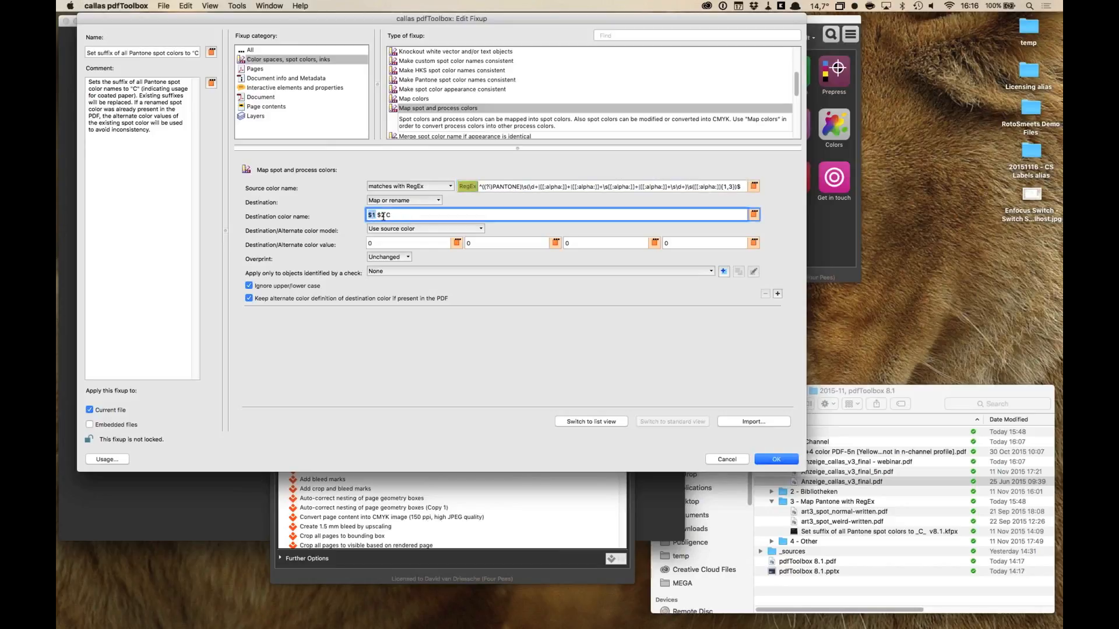
left_click(399, 216)
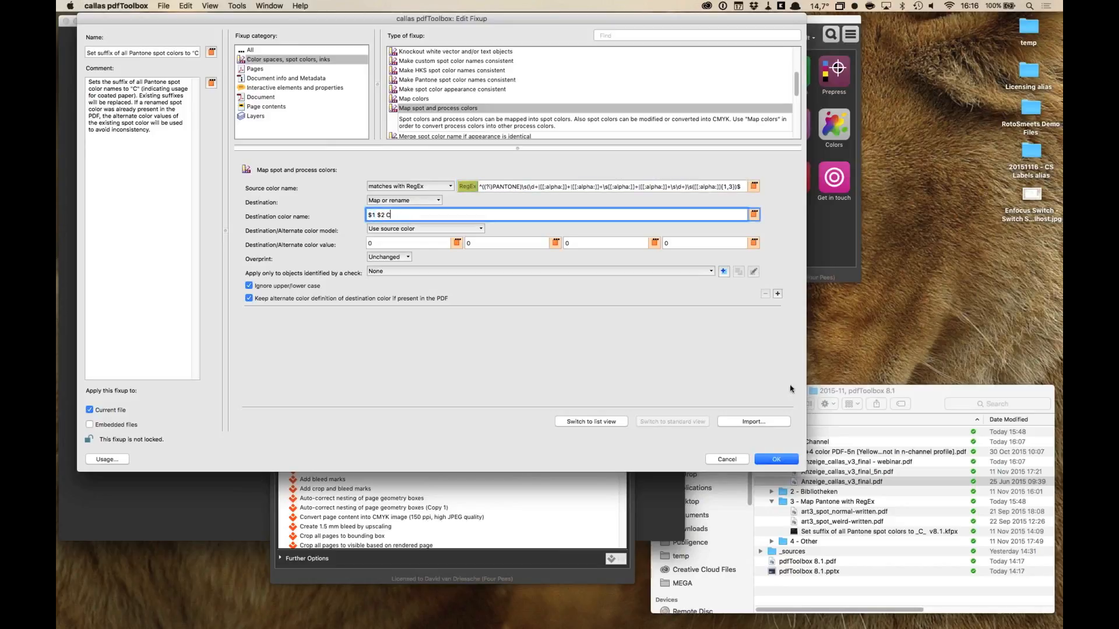
left_click(736, 460)
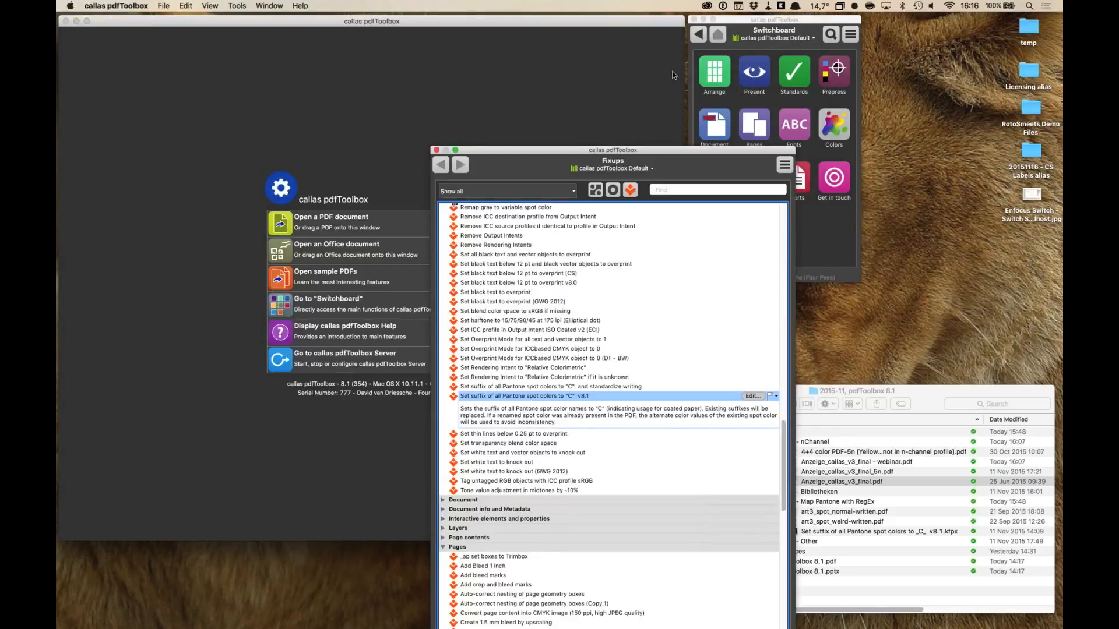
Step: Open art3_spot_normal-written.pdf from Finder in pdfToolbox and move the Fixups window clear of the document page
left_click_drag(712, 169, 672, 75)
left_click(874, 531)
left_click_drag(864, 513, 443, 136)
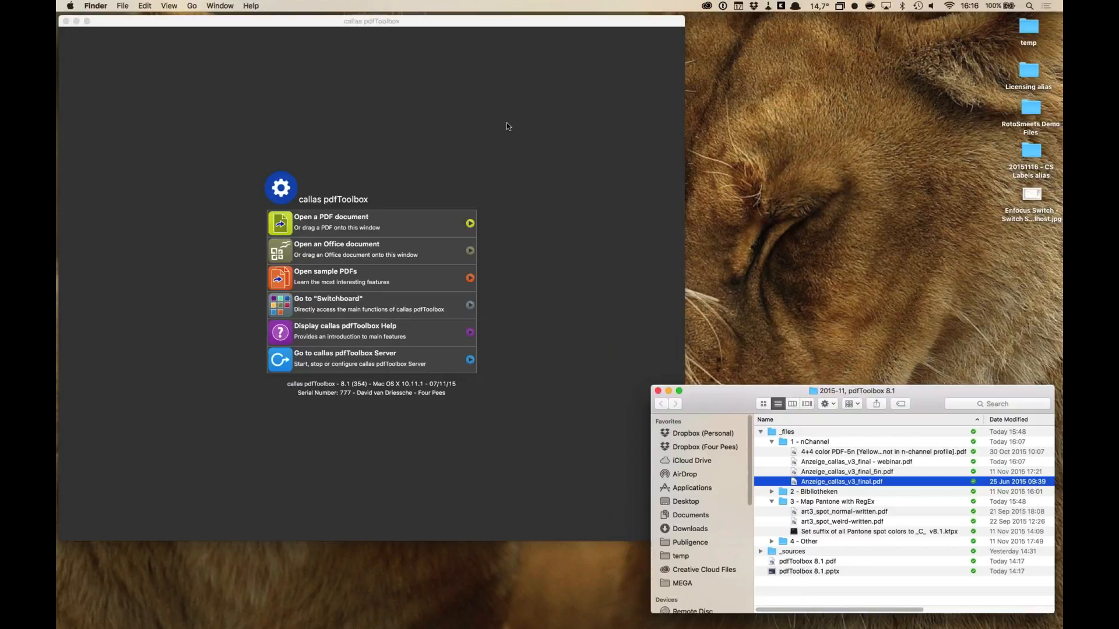
left_click(568, 66)
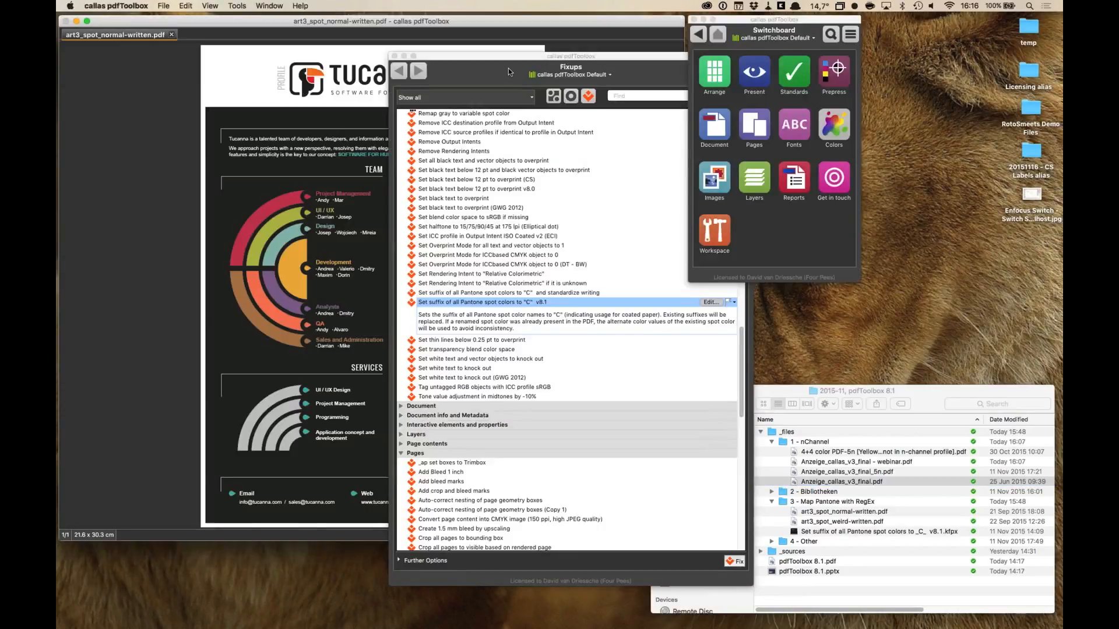
left_click_drag(508, 68, 511, 69)
left_click_drag(727, 75, 641, 68)
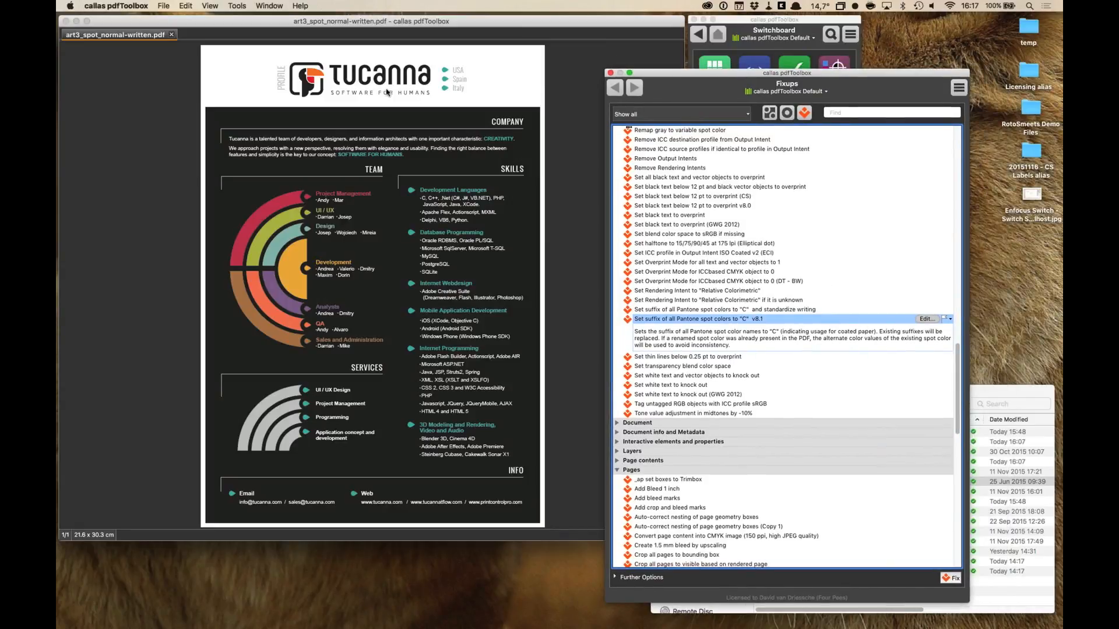
Step: Visualize the individual separations of art3_spot_normal-written.pdf, examine its Pantone spot colors, and leave the visualization
left_click(233, 5)
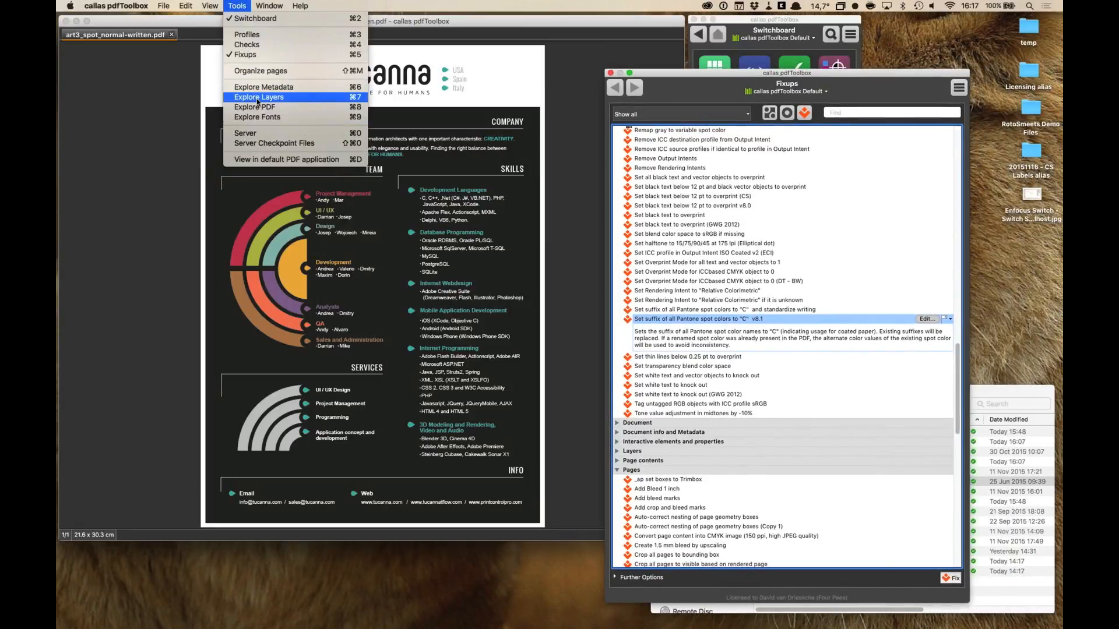
mouse_move(210, 6)
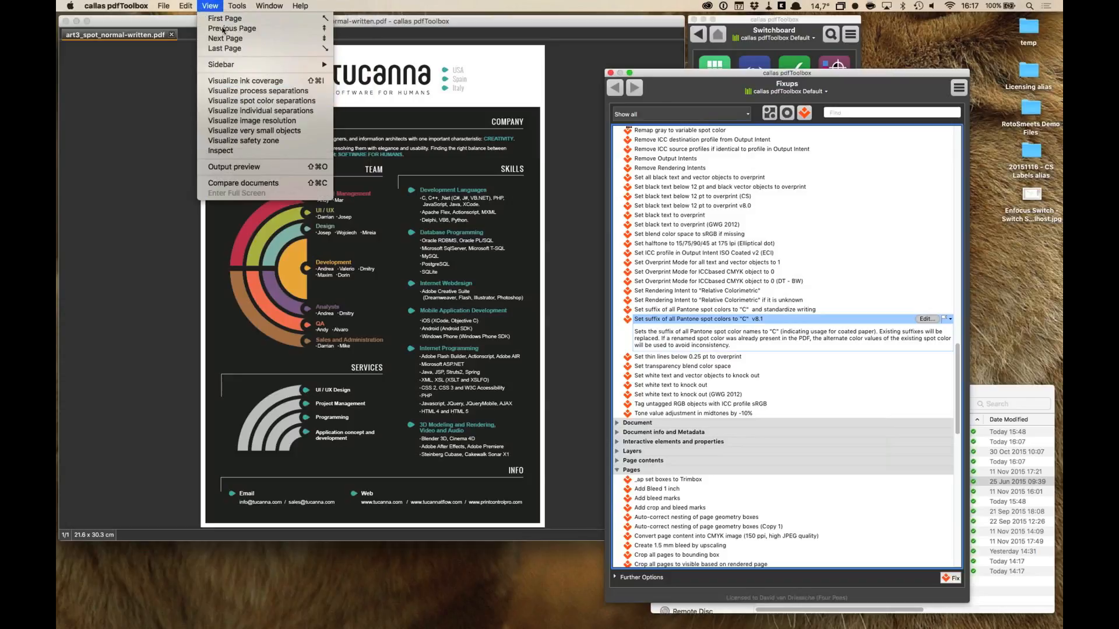
left_click(236, 113)
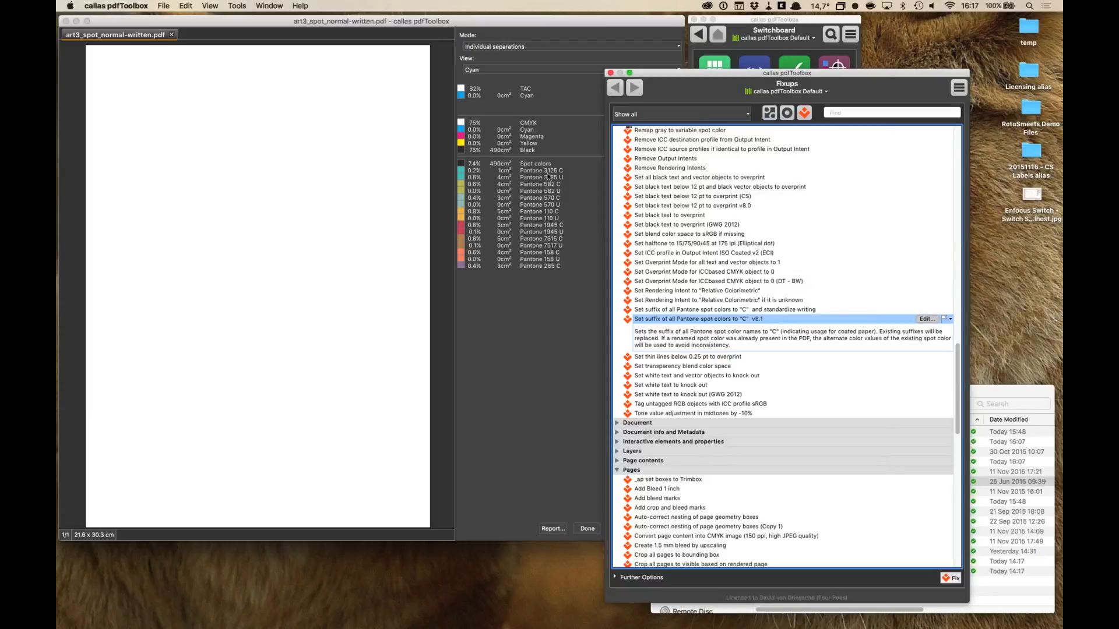
left_click(588, 531)
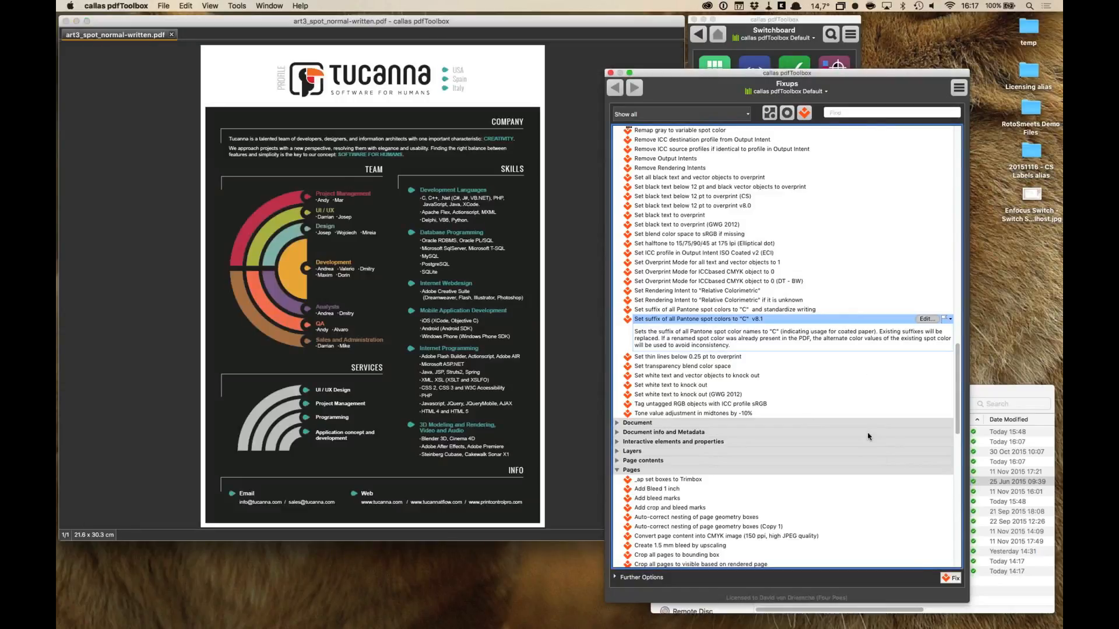
Step: Run the "Set suffix of all Pantone spot colors to "C" v8.1" fixup on the normal-written PDF and save the result to the Desktop
left_click(951, 578)
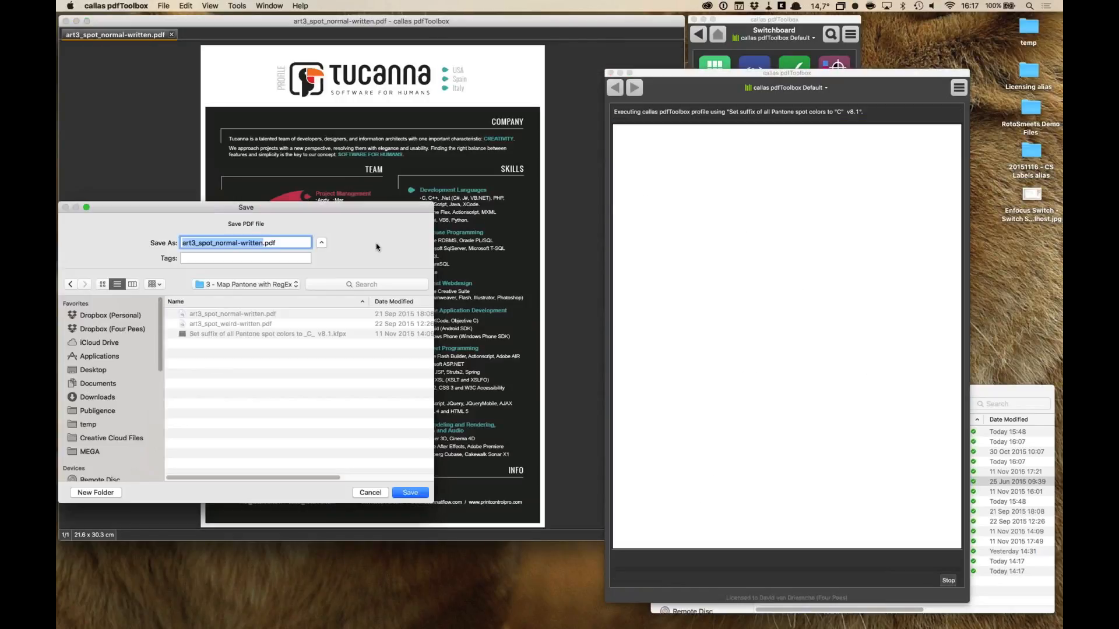
left_click(106, 369)
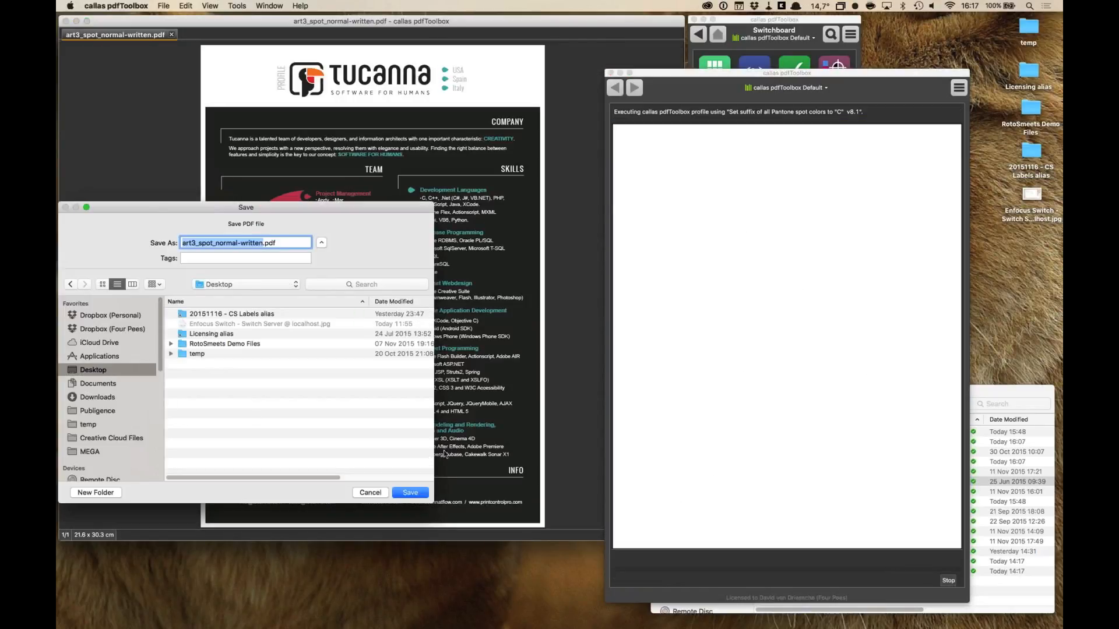
left_click(411, 493)
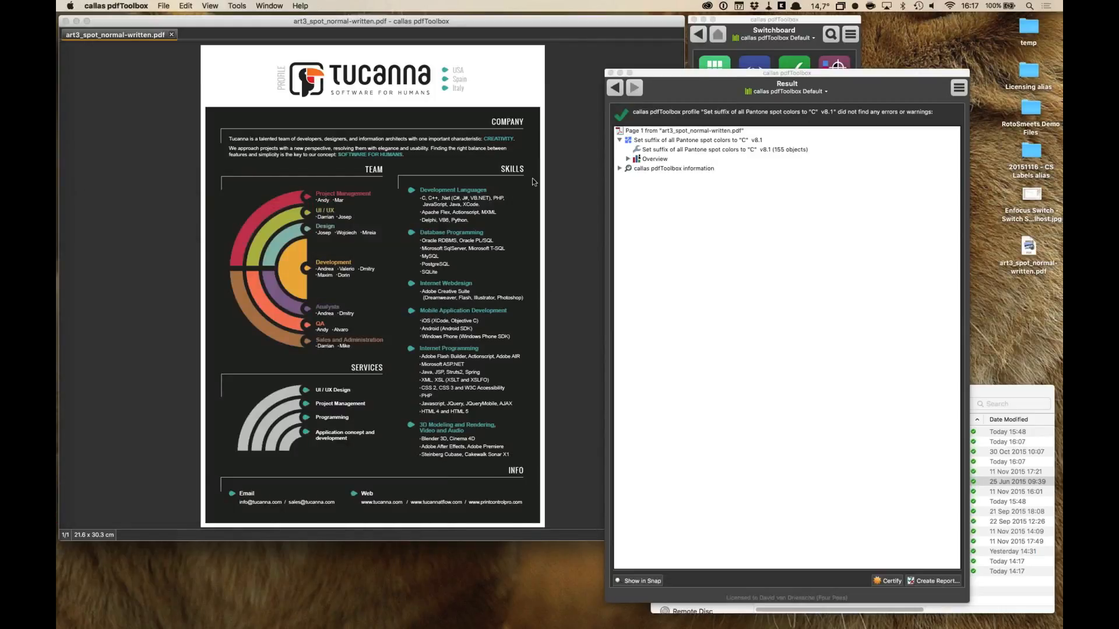
Step: Examine the individual separations of the fixed art3_spot_normal-written.pdf from the Desktop, and close the document
left_click(210, 6)
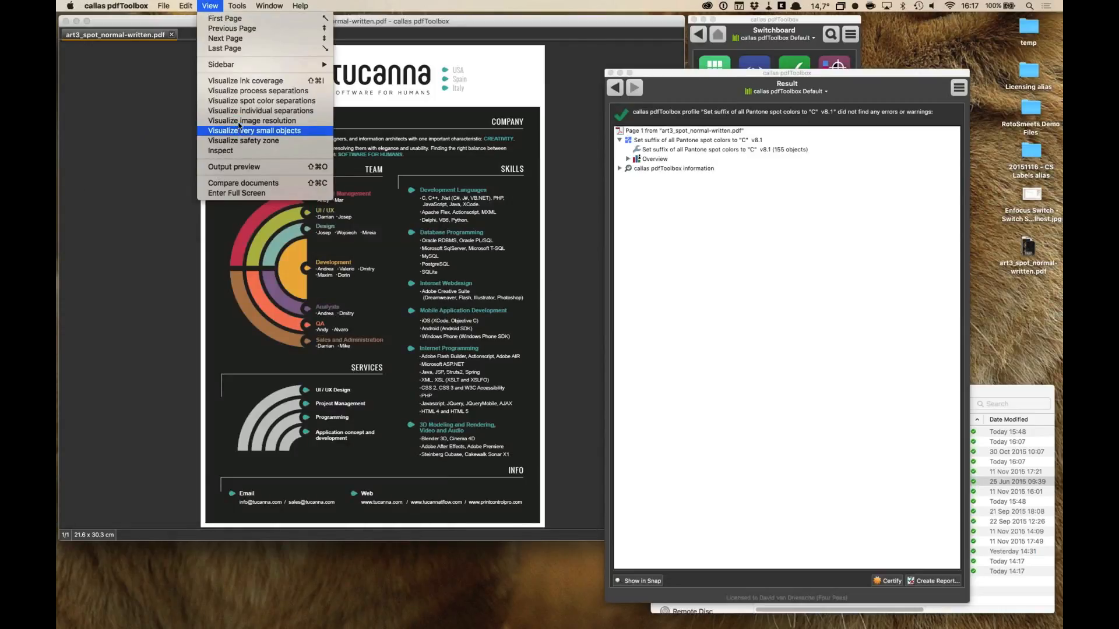
left_click(241, 114)
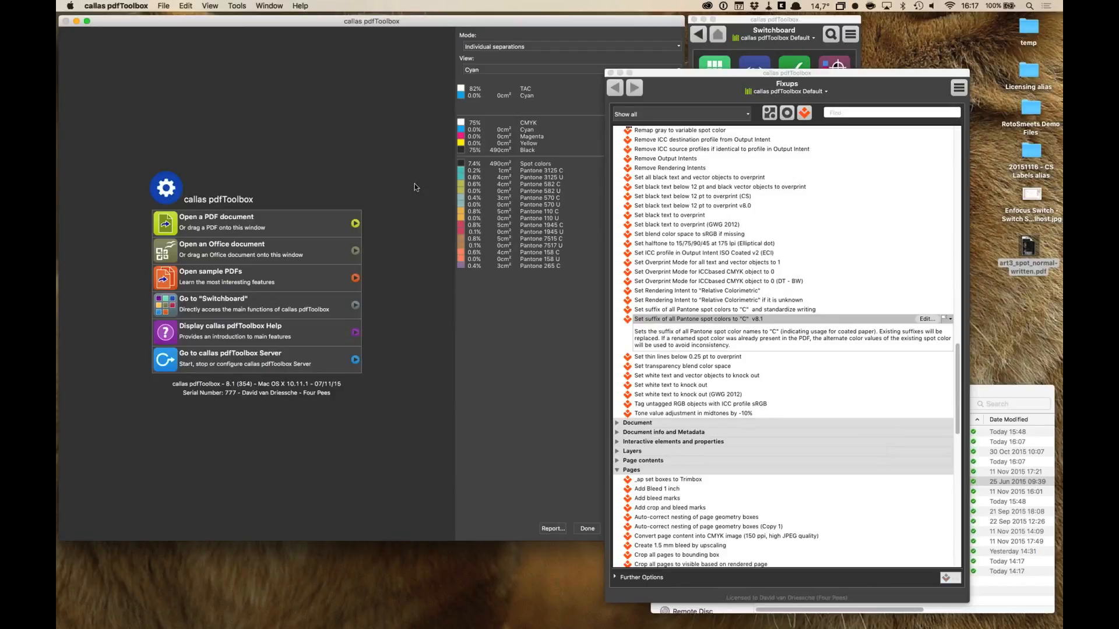
left_click(649, 74)
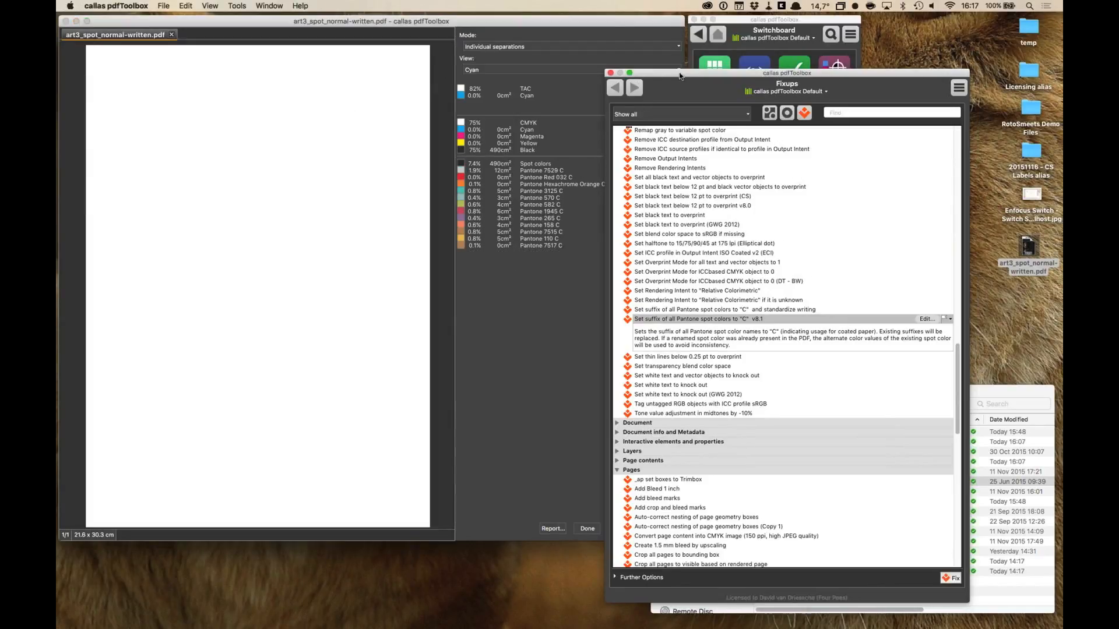
left_click_drag(680, 75, 712, 73)
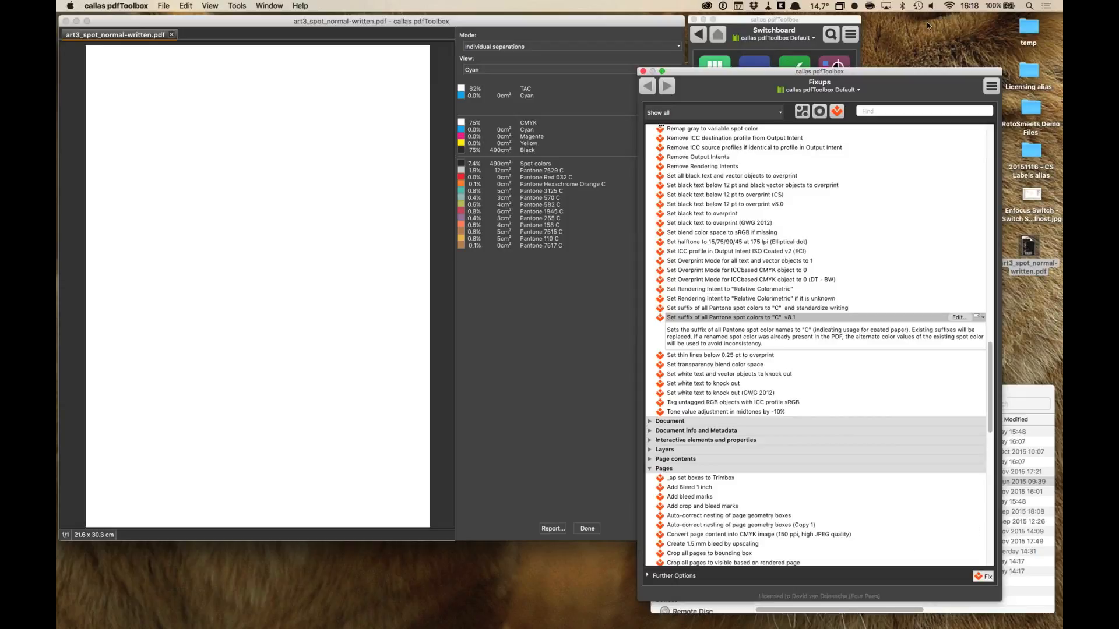
left_click(305, 131)
key("super+w")
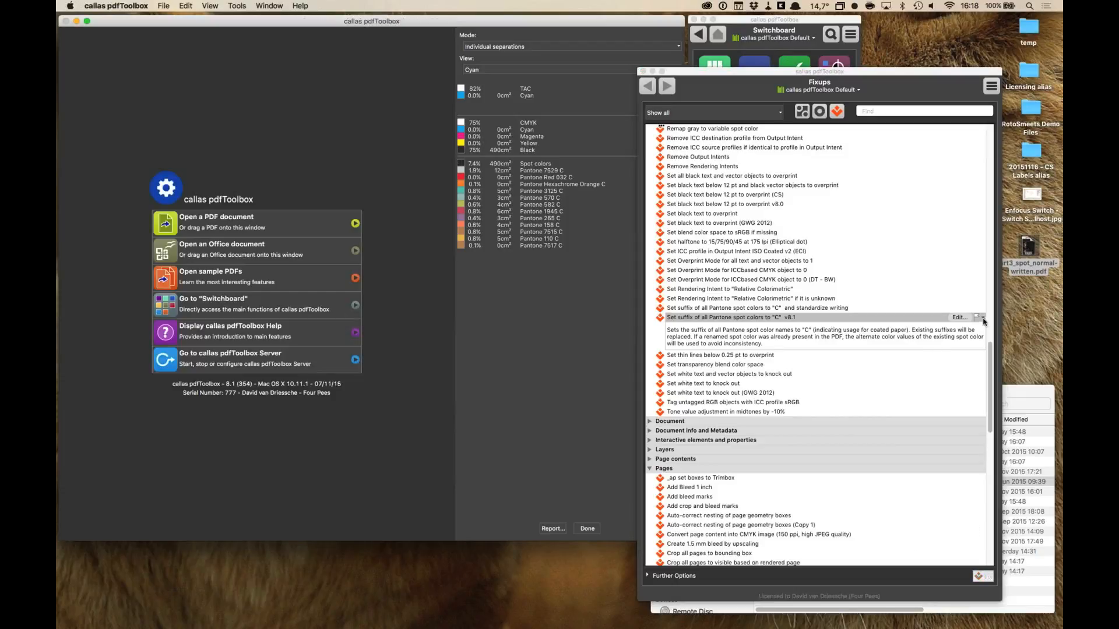
Step: Review the settings of the Pantone "C" suffix fixup, cancel the editing, and leave the separations visualization
left_click(957, 317)
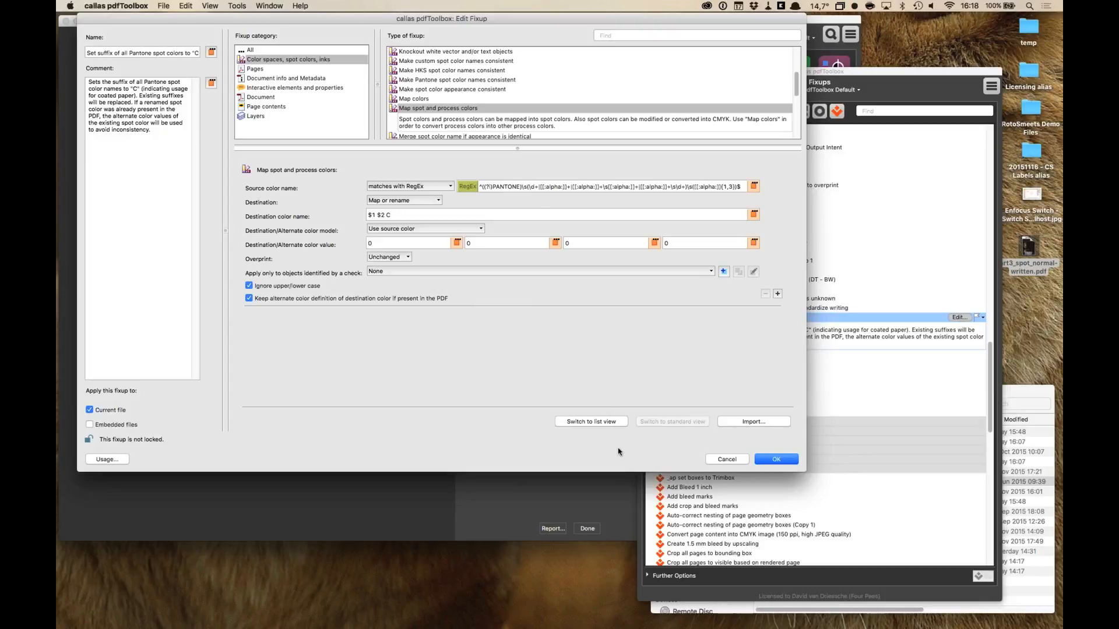
left_click(743, 460)
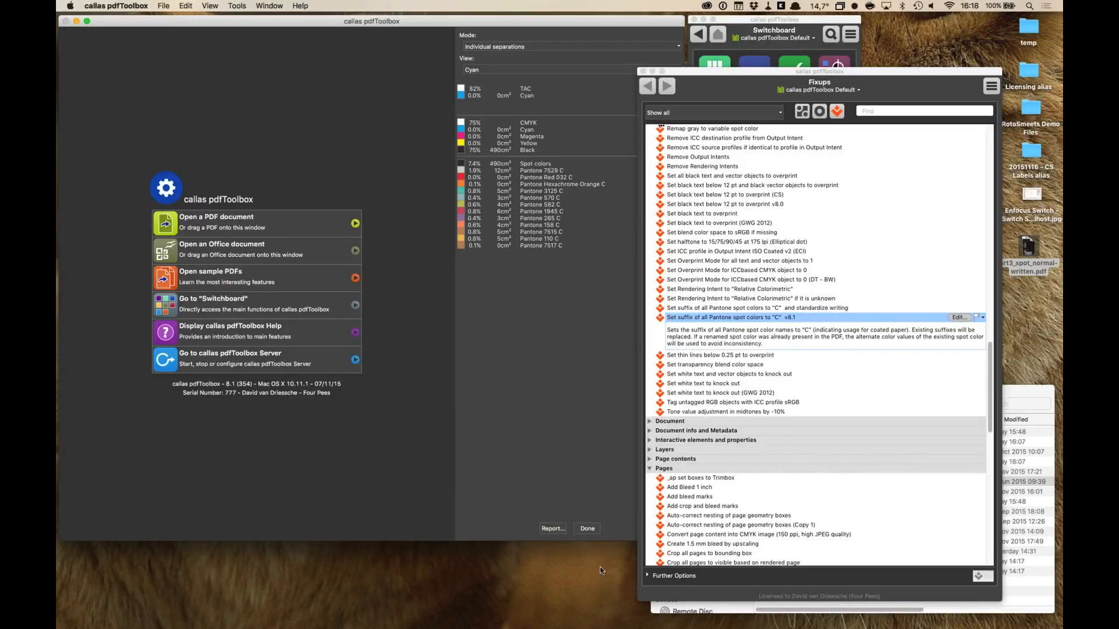
left_click(588, 528)
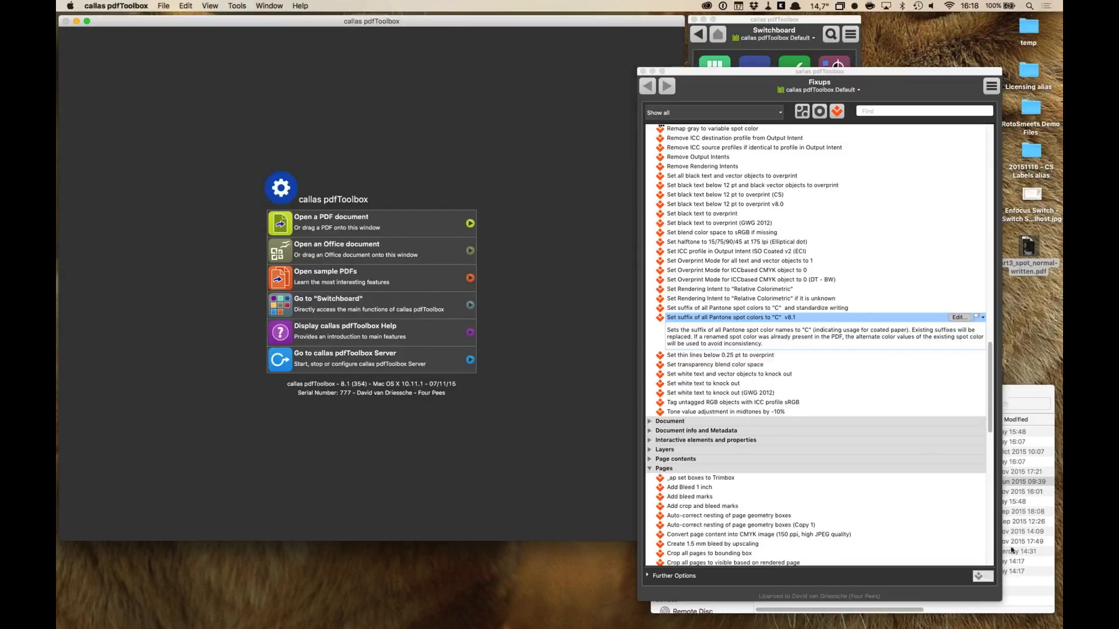
Step: Open art3_spot_weird-written.pdf from Finder, examine its individual separations, and leave the visualization
left_click(1020, 558)
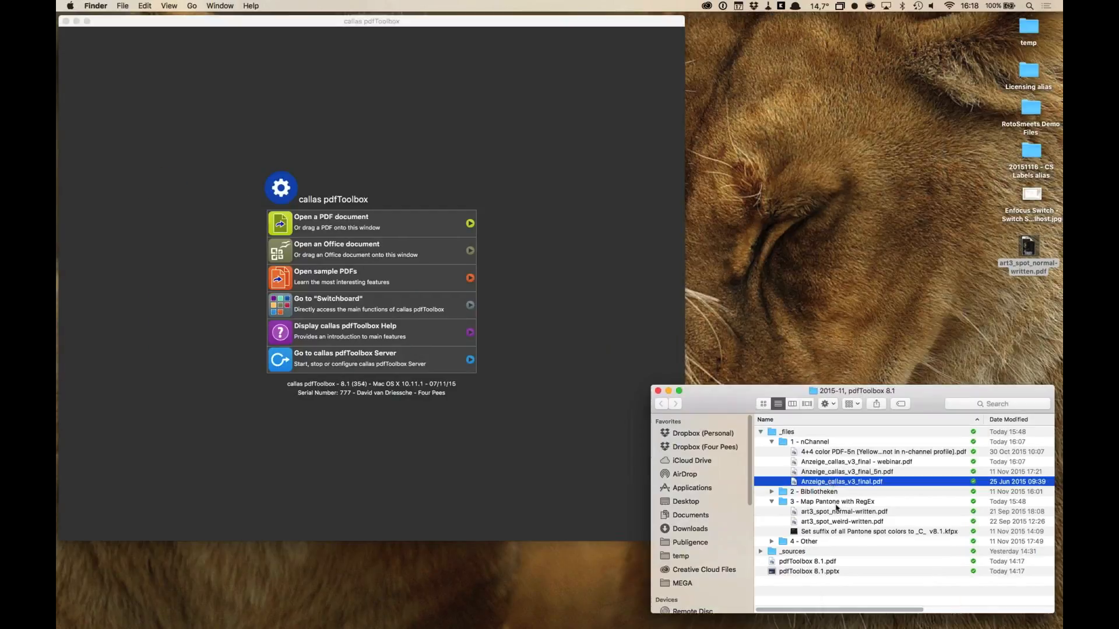
left_click_drag(853, 521, 525, 147)
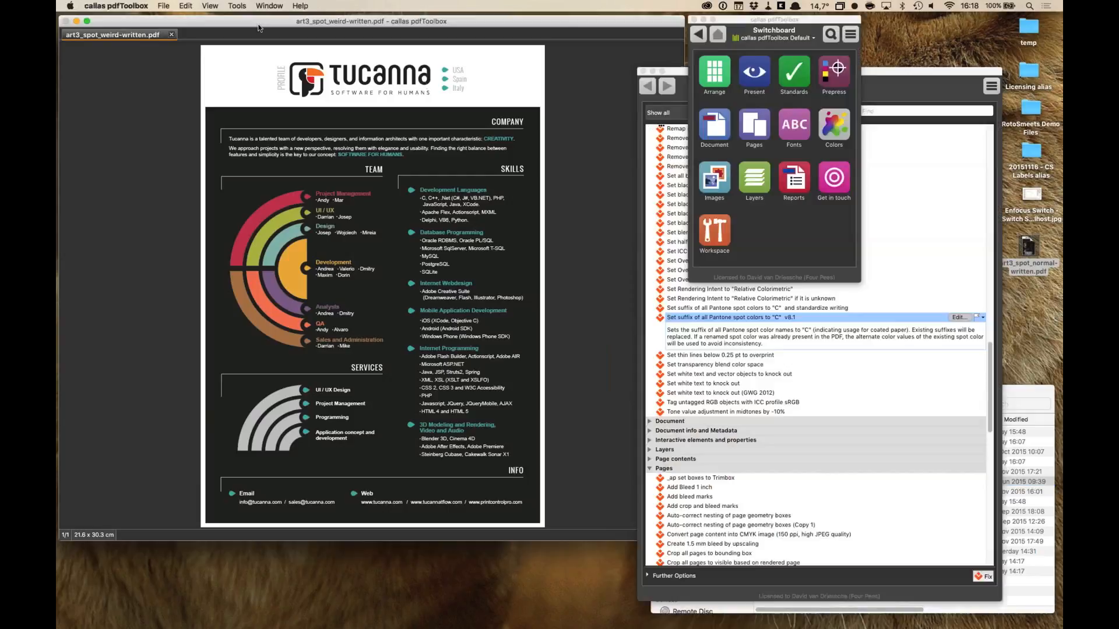
left_click(237, 6)
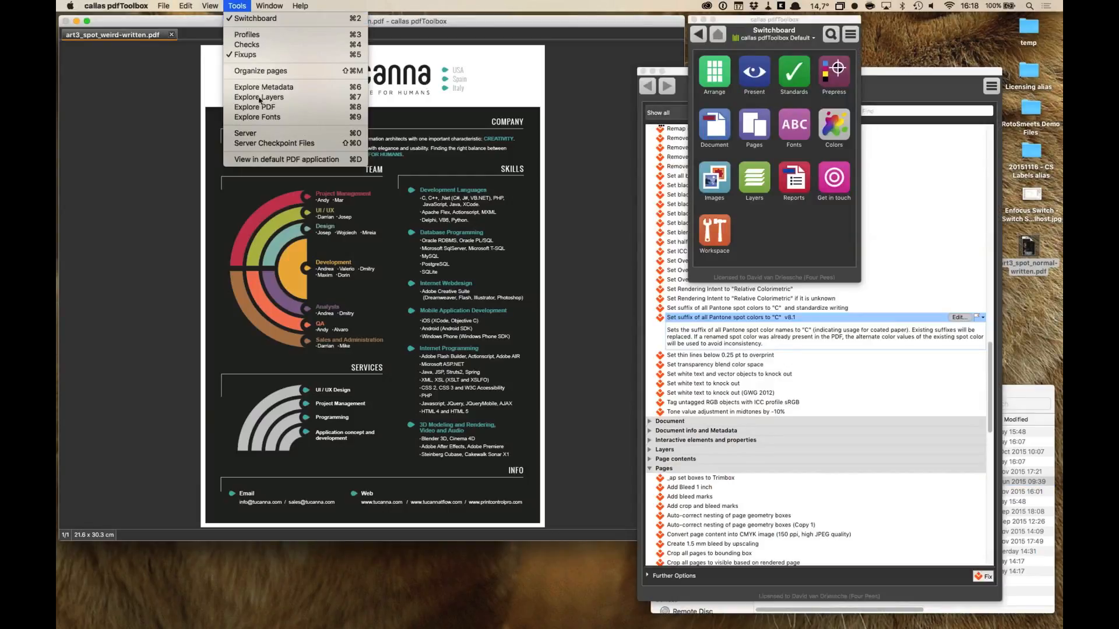
mouse_move(211, 5)
left_click(234, 111)
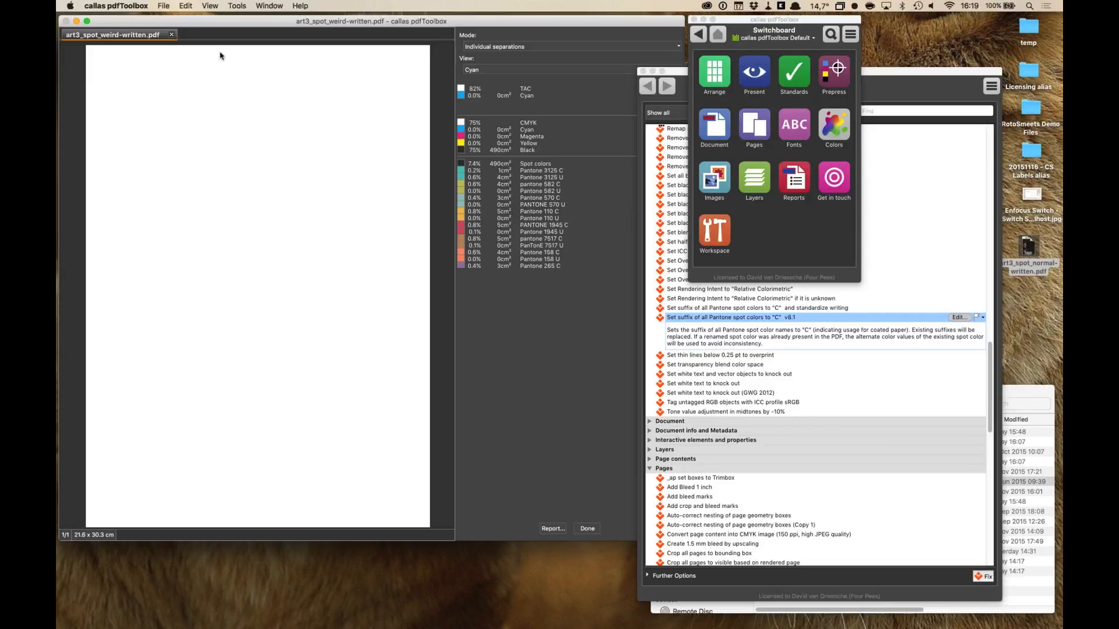
left_click(587, 528)
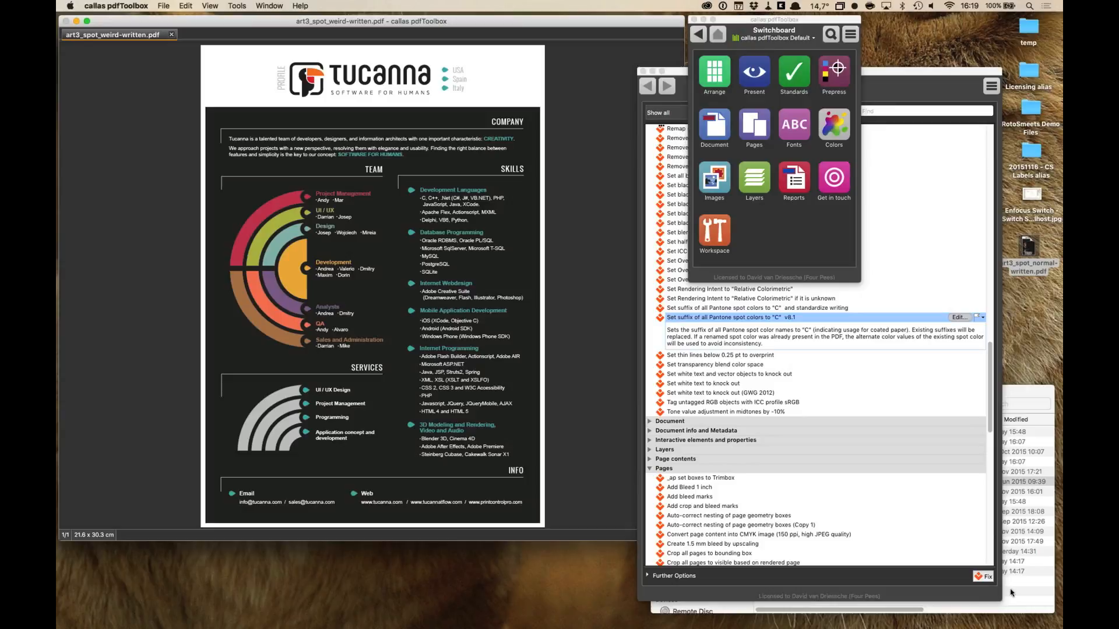
Step: Run the Pantone "C" suffix v8.1 fixup on art3_spot_weird-written.pdf and save the result to the Desktop
left_click(984, 577)
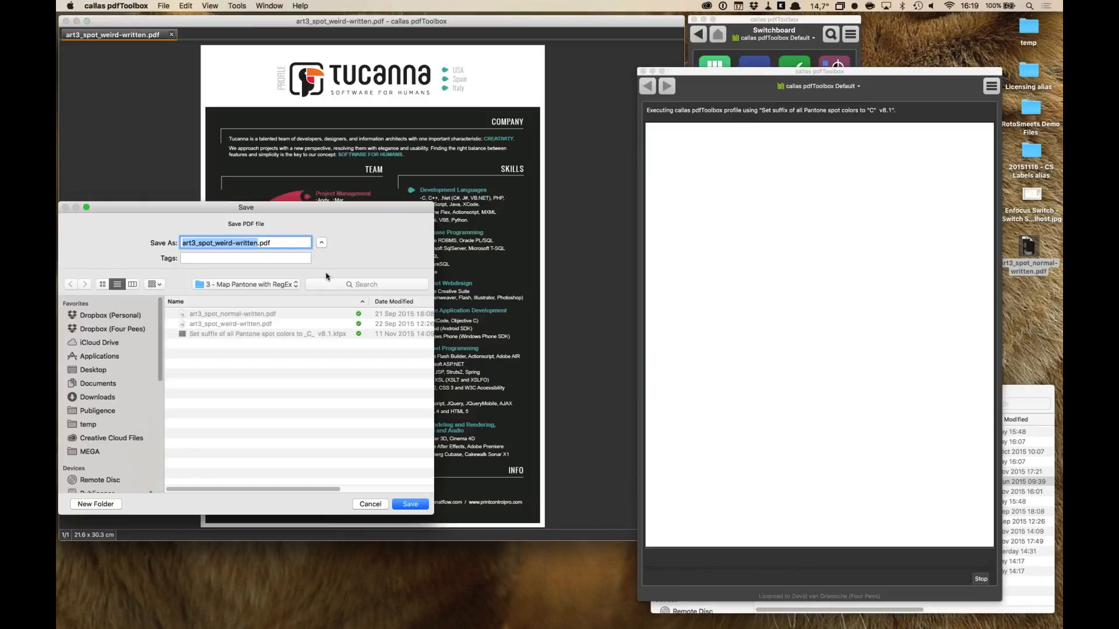
left_click(99, 370)
left_click(410, 504)
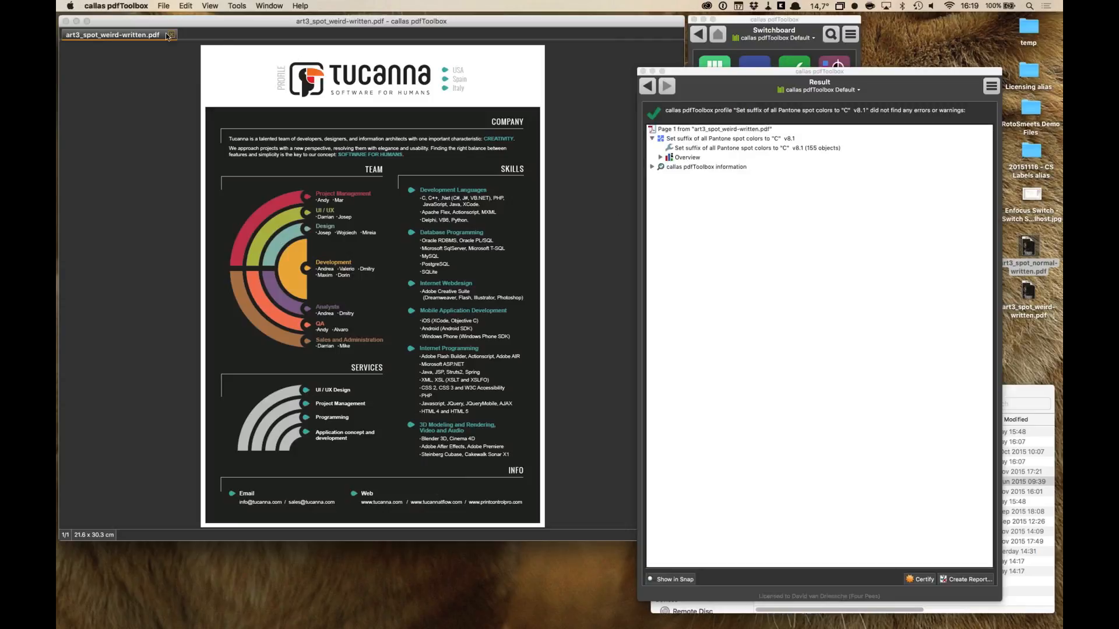
Step: Close the current document, open the fixed art3_spot_weird-written.pdf from the Desktop, and examine its individual separations
left_click(345, 184)
key("super+w")
left_click_drag(1028, 295, 339, 138)
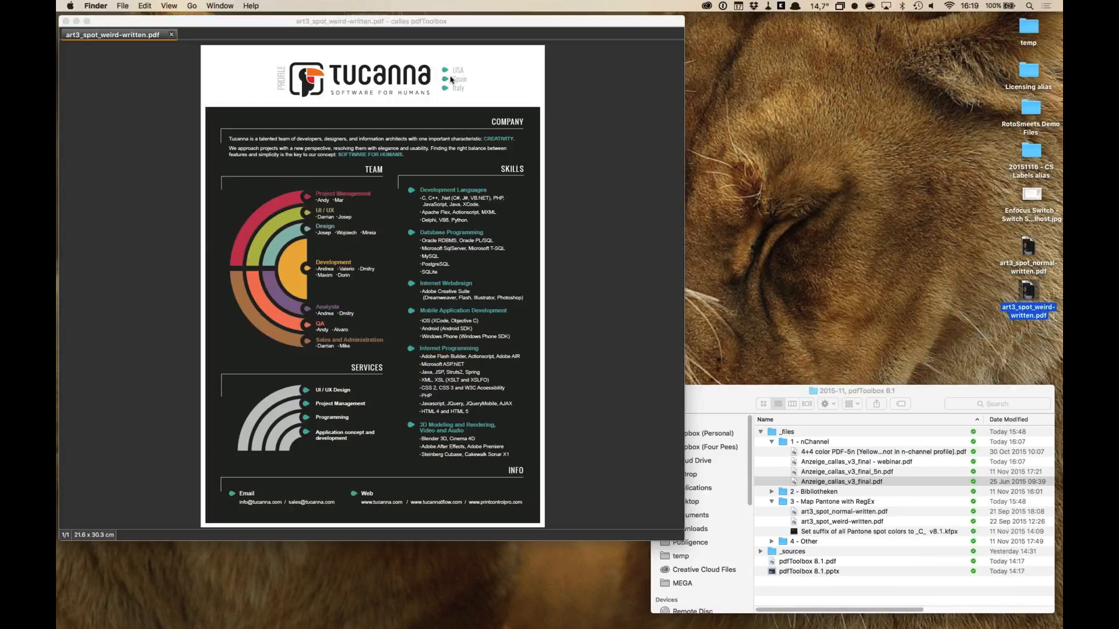
left_click(214, 5)
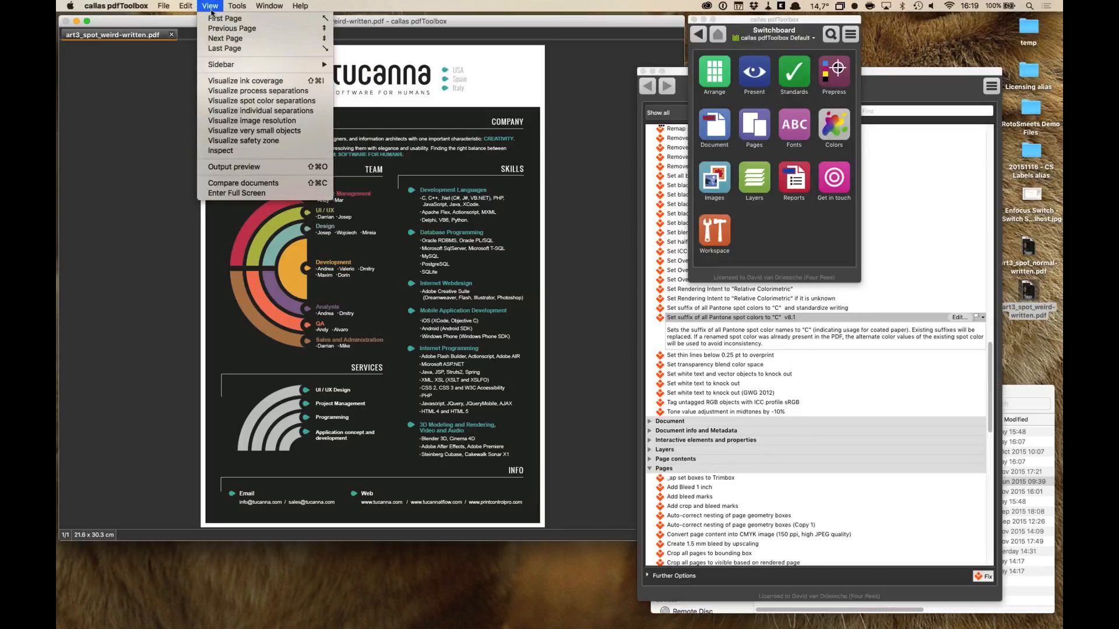
left_click(232, 111)
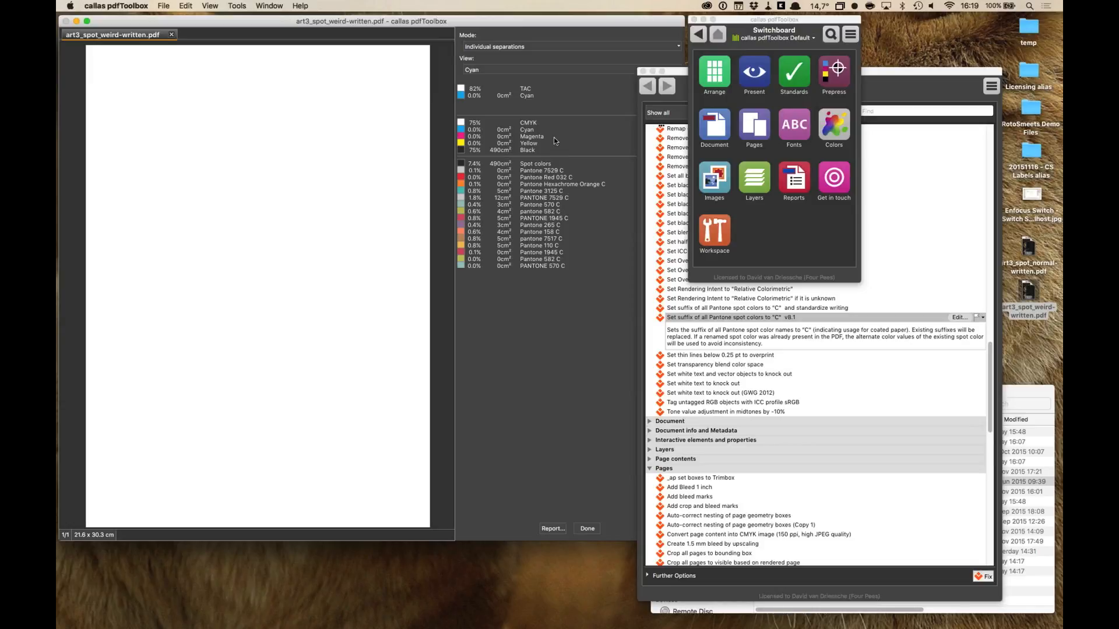
Step: Leave the separations visualization and open the fixup "Set suffix of all Pantone spot colors to "C" and standardize writing" for editing
left_click(600, 530)
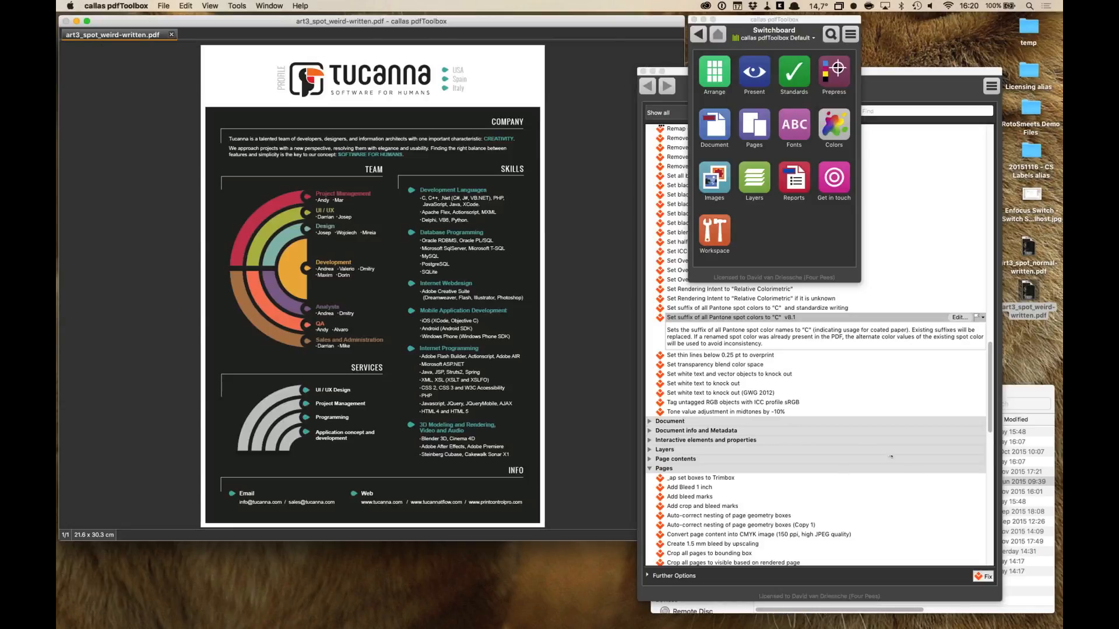
left_click(796, 321)
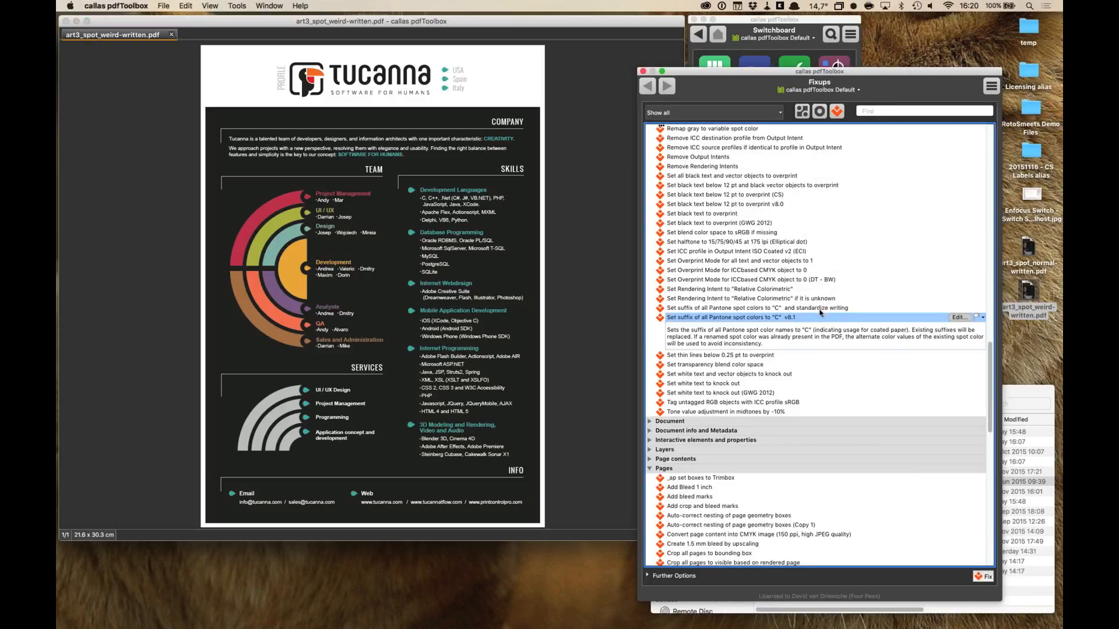
left_click(813, 309)
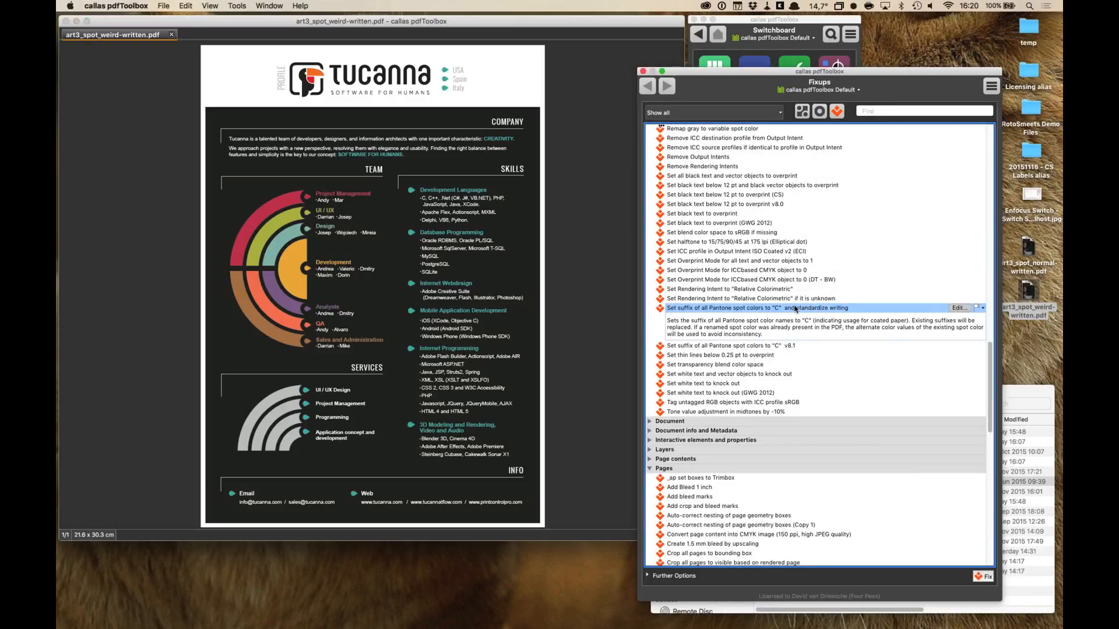
left_click(958, 309)
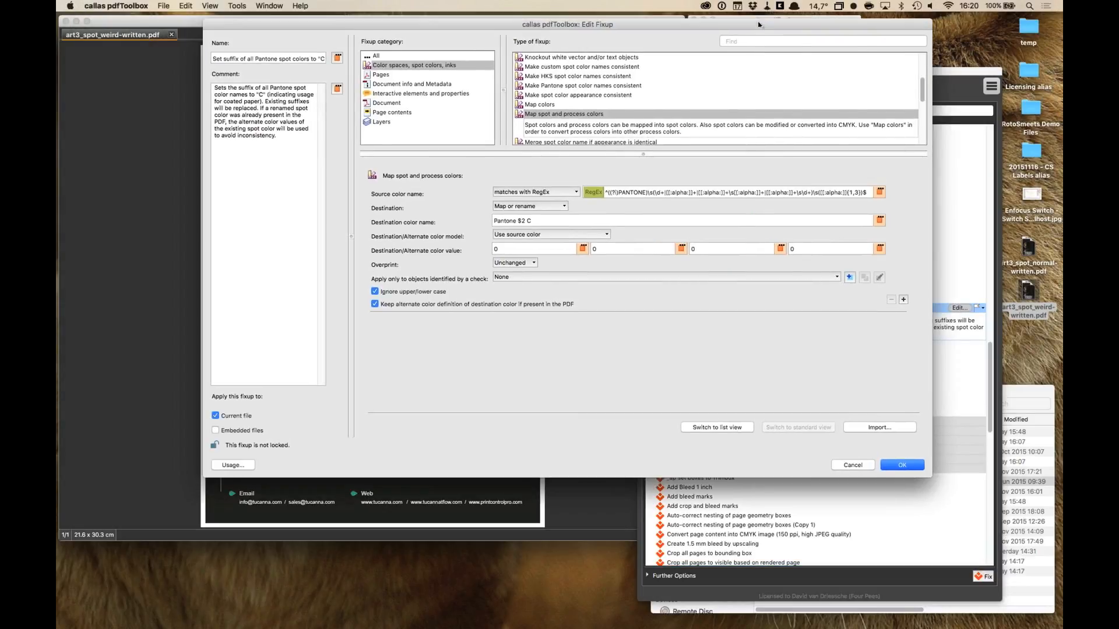
Step: Set the fixup's destination color name to "Pantone $2 U" and save the fixup
double_click(525, 219)
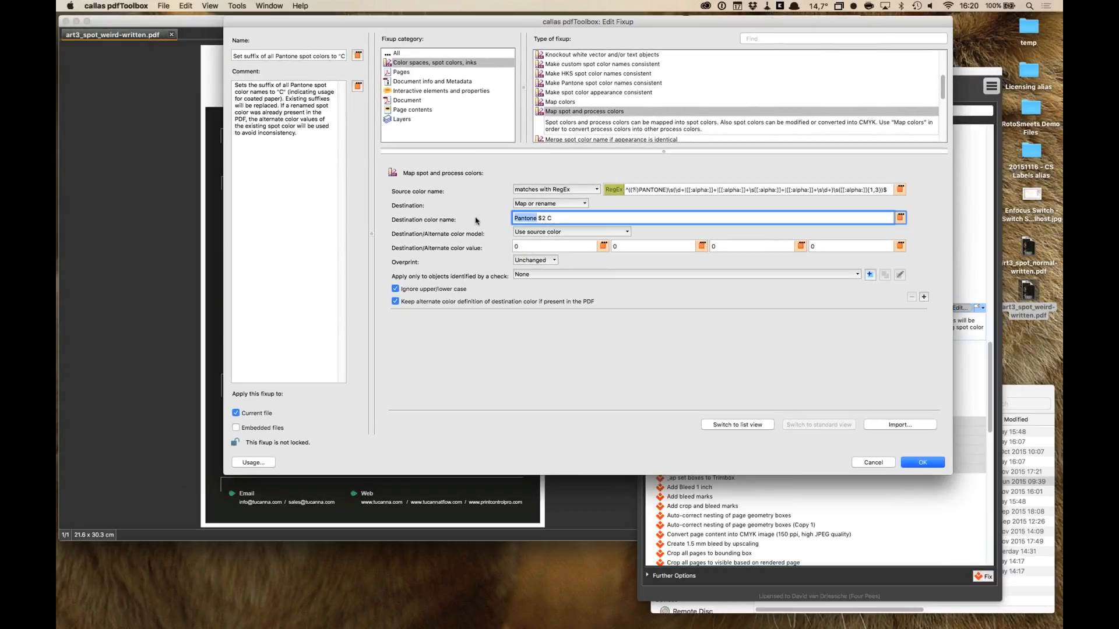
type("$1")
left_click_drag(521, 218, 508, 217)
left_click_drag(523, 218, 533, 219)
left_click(539, 217)
double_click(534, 217)
type("U")
key("BackSpace")
key("BackSpace")
key("BackSpace")
type("Pantone")
left_click(927, 465)
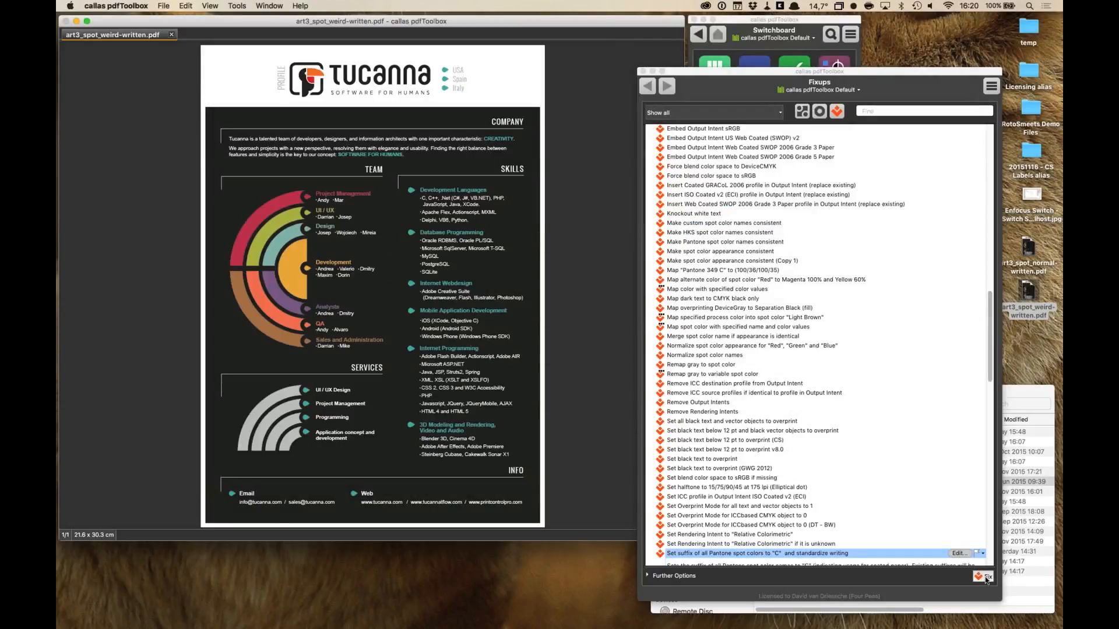
Step: Run the edited suffix and standardize-writing fixup and save the result to the Desktop, replacing the existing art3_spot_weird-written.pdf
left_click(986, 578)
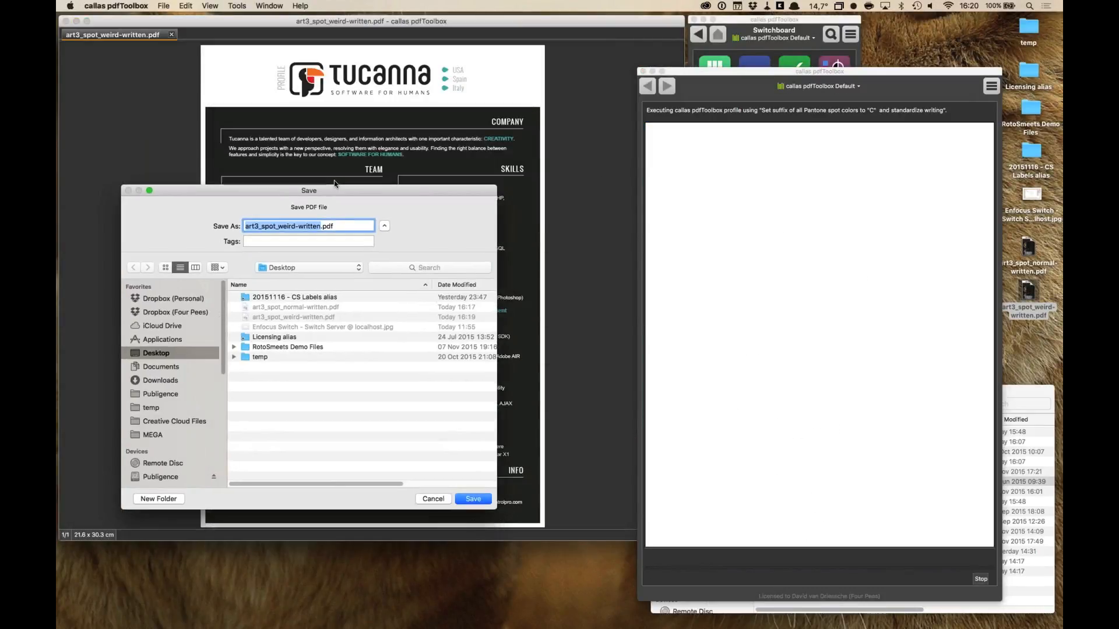
left_click_drag(333, 184, 338, 177)
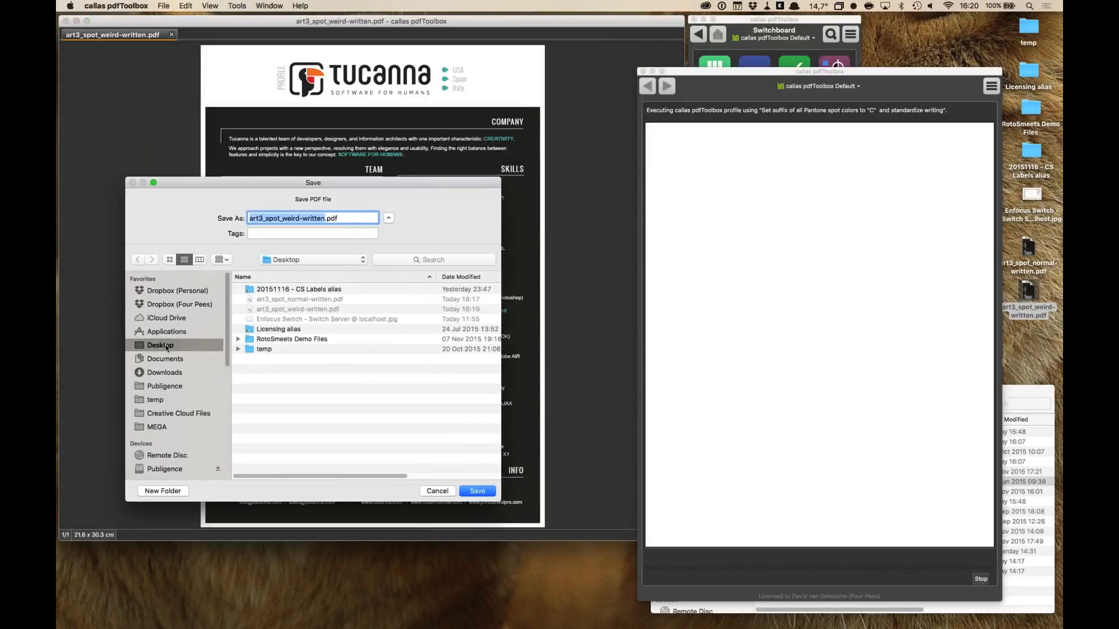
left_click(477, 490)
left_click(389, 251)
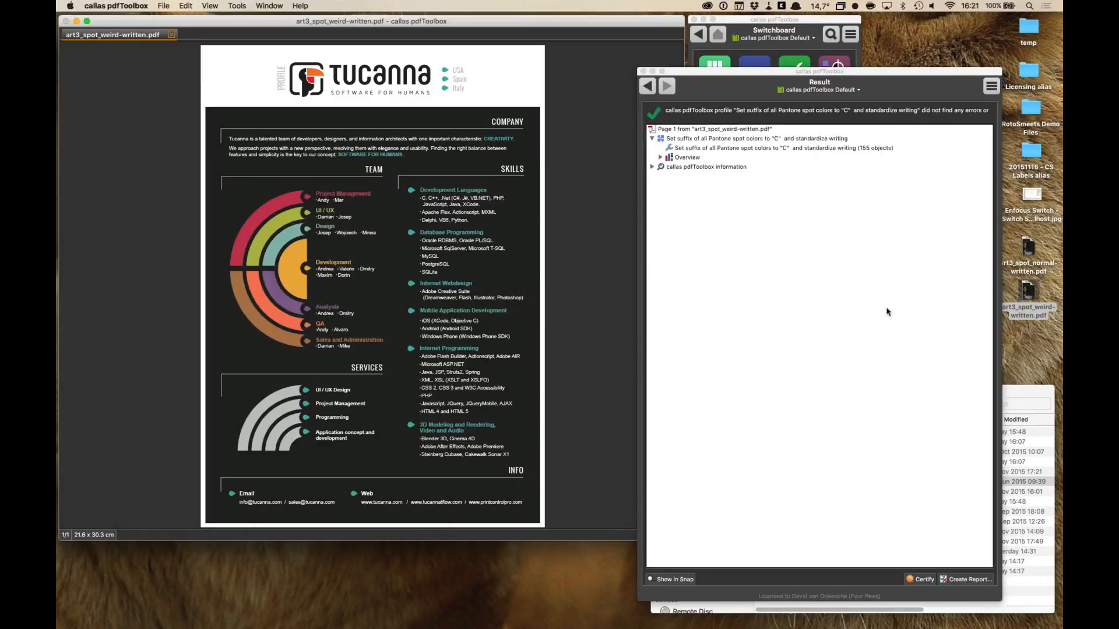
Step: Close the current document, open the fixed art3_spot_weird-written.pdf from the Desktop, and visualize its individual separations
key("super+w")
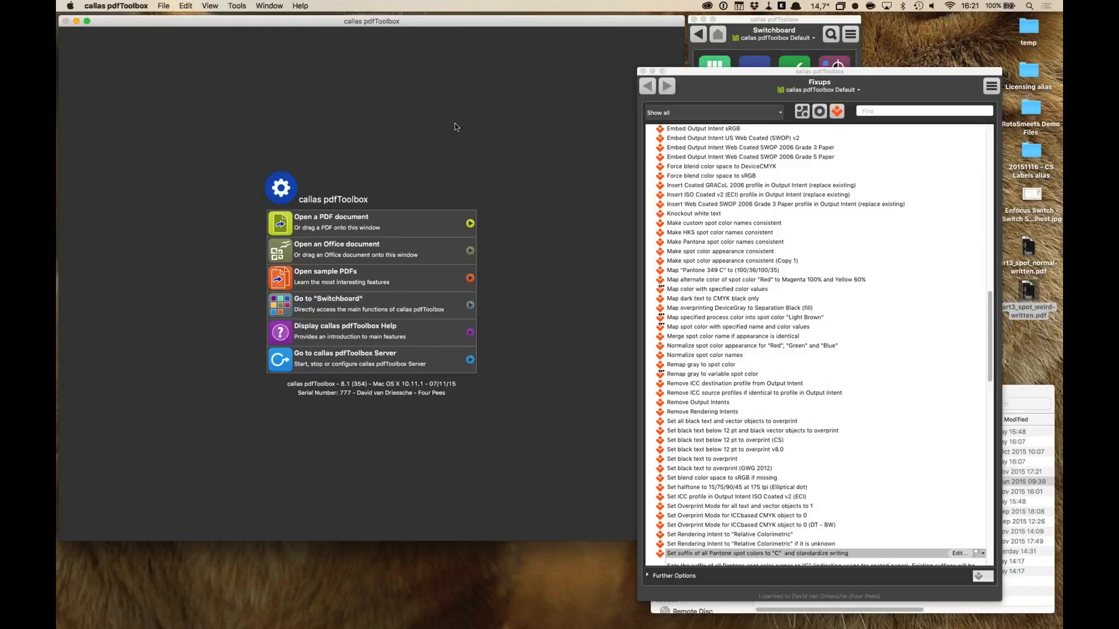
left_click(236, 5)
mouse_move(210, 6)
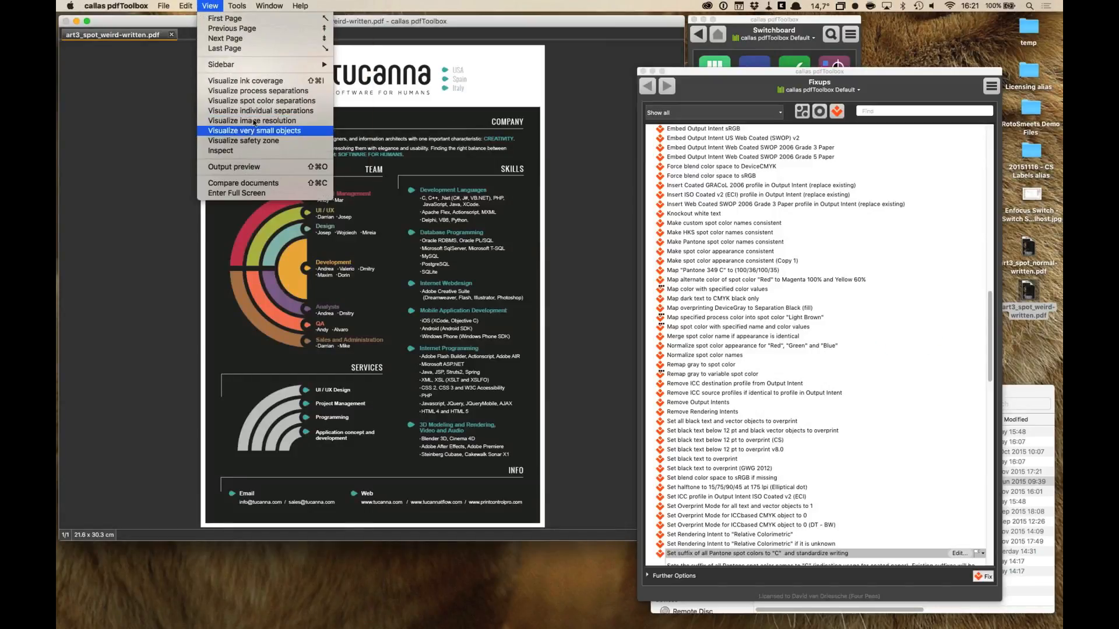
left_click(262, 111)
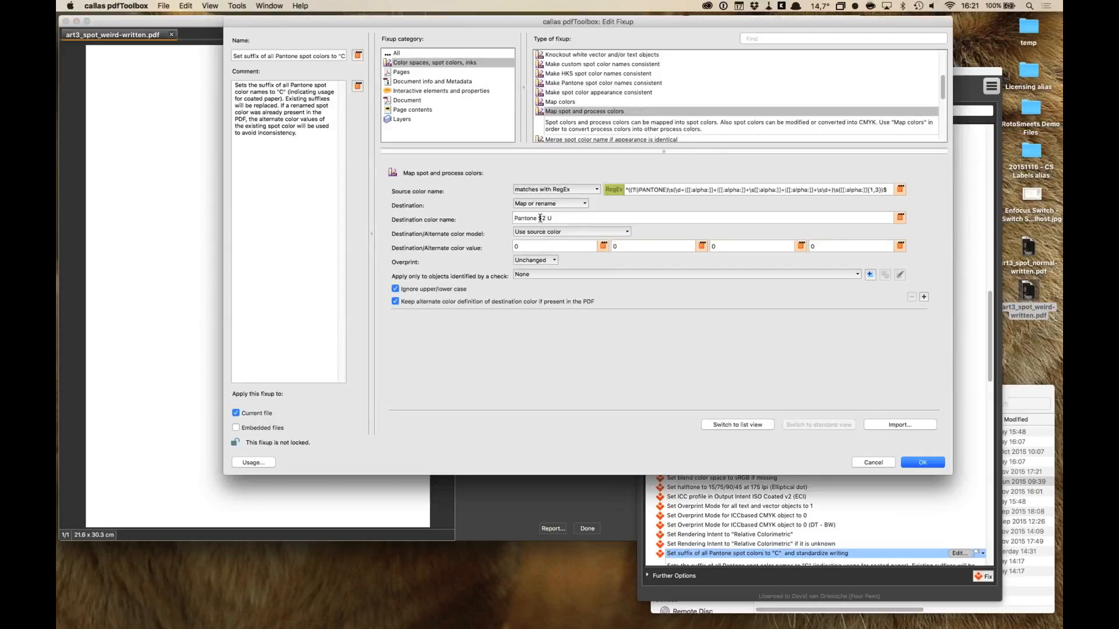
Step: Review the $2 back-reference in the fixup's destination color name and cancel the editing
left_click(541, 218)
double_click(541, 218)
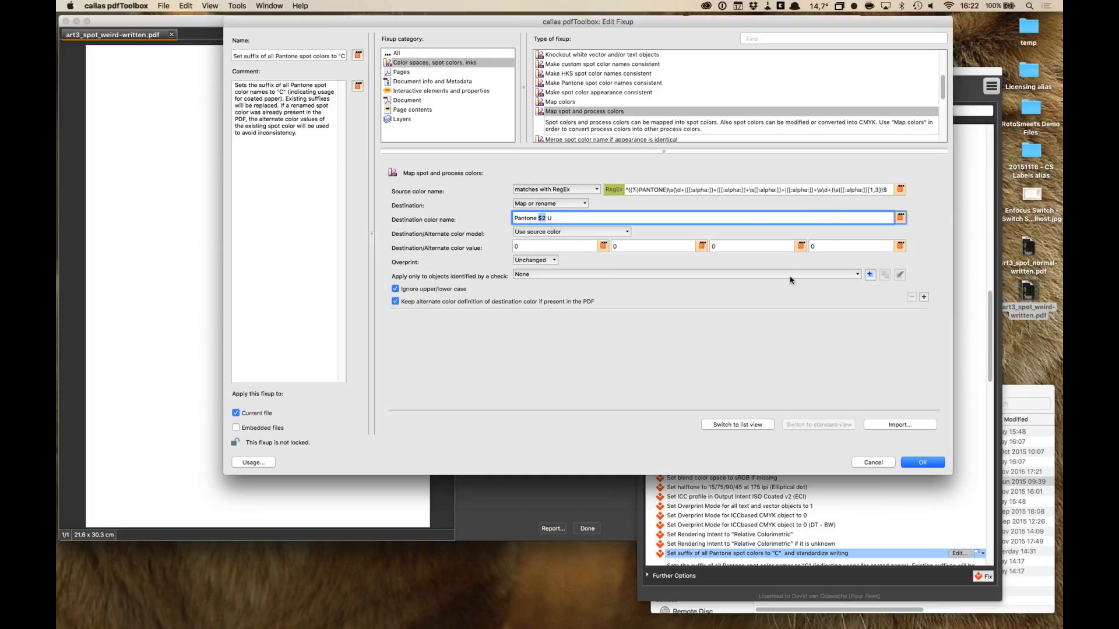
left_click(878, 463)
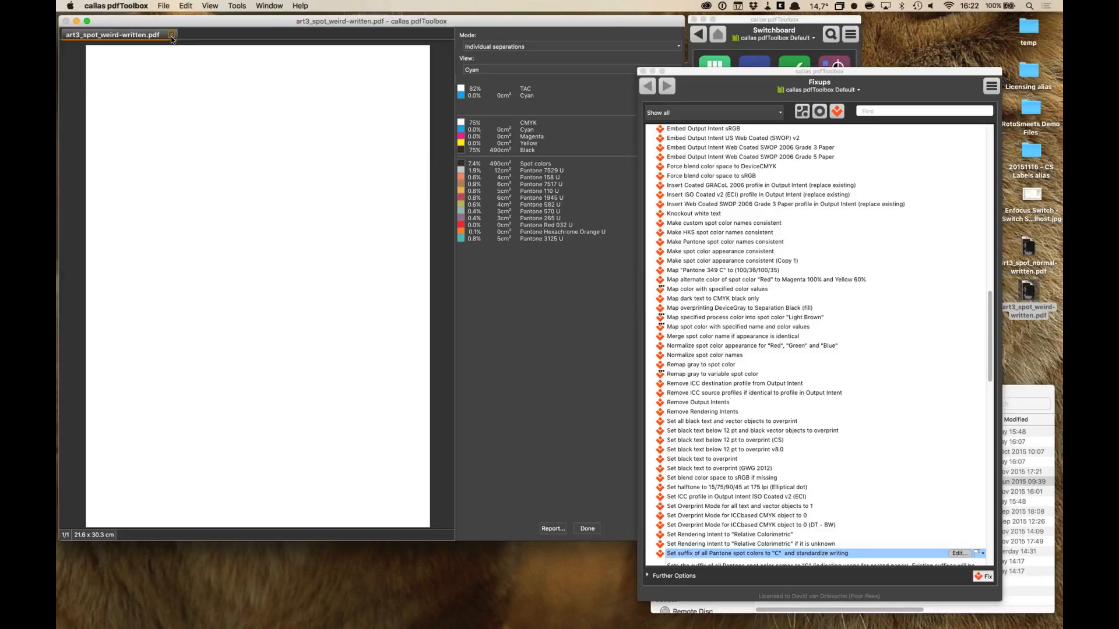
Step: Close art3_spot_weird-written.pdf and leave the separations visualization
key("super+w")
left_click(119, 5)
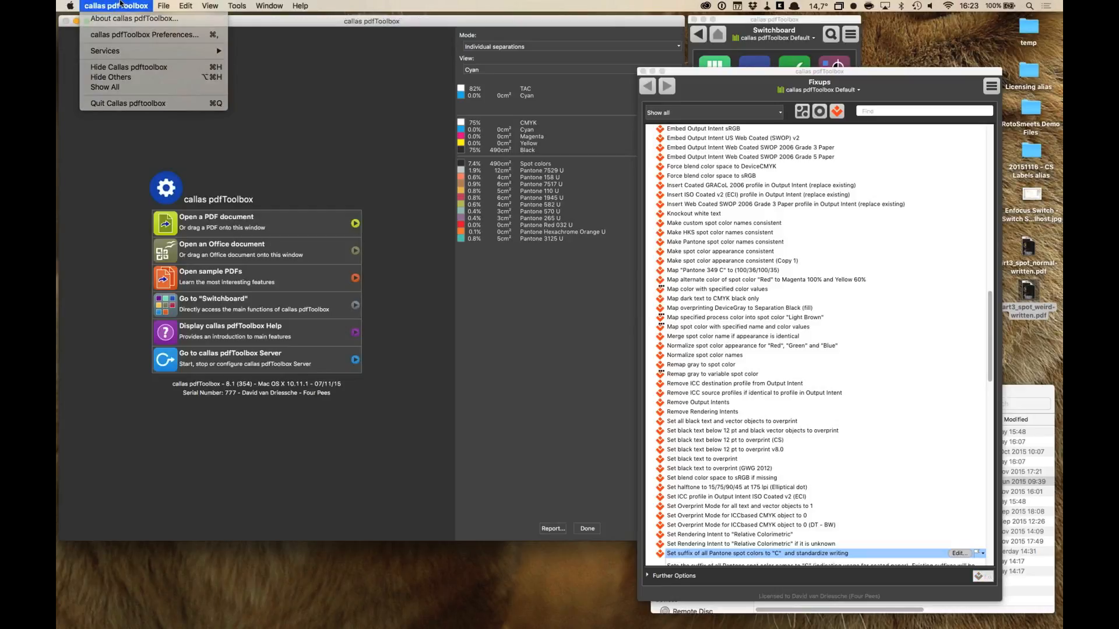
left_click(120, 5)
left_click(589, 531)
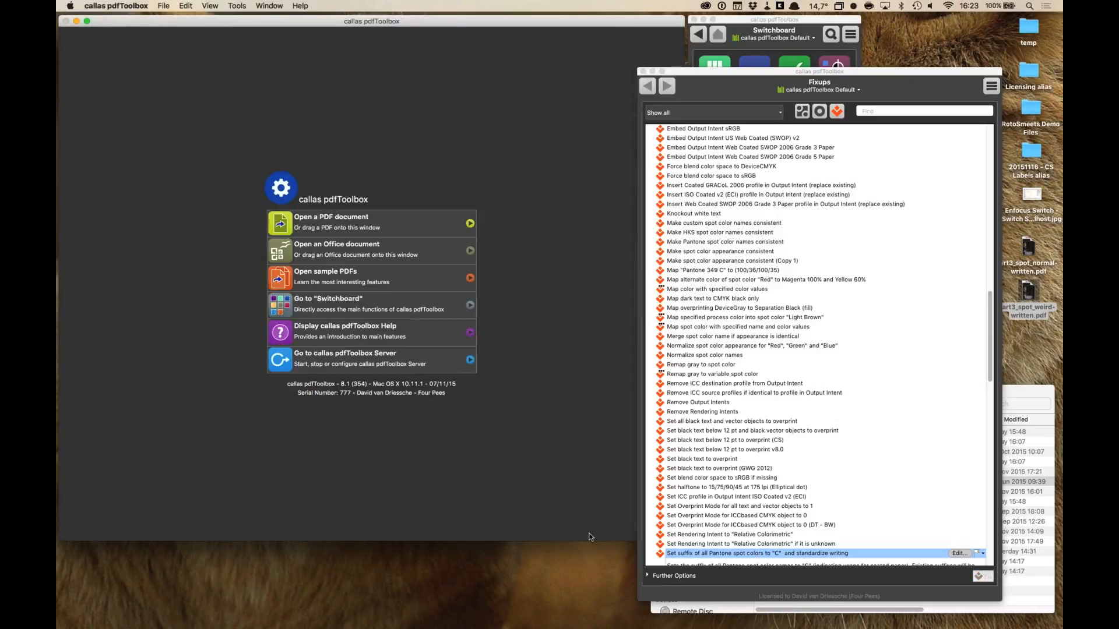
Step: Switch to the pdfToolbox 8.1 presentation in PowerPoint to view its slides
key("super+Tab")
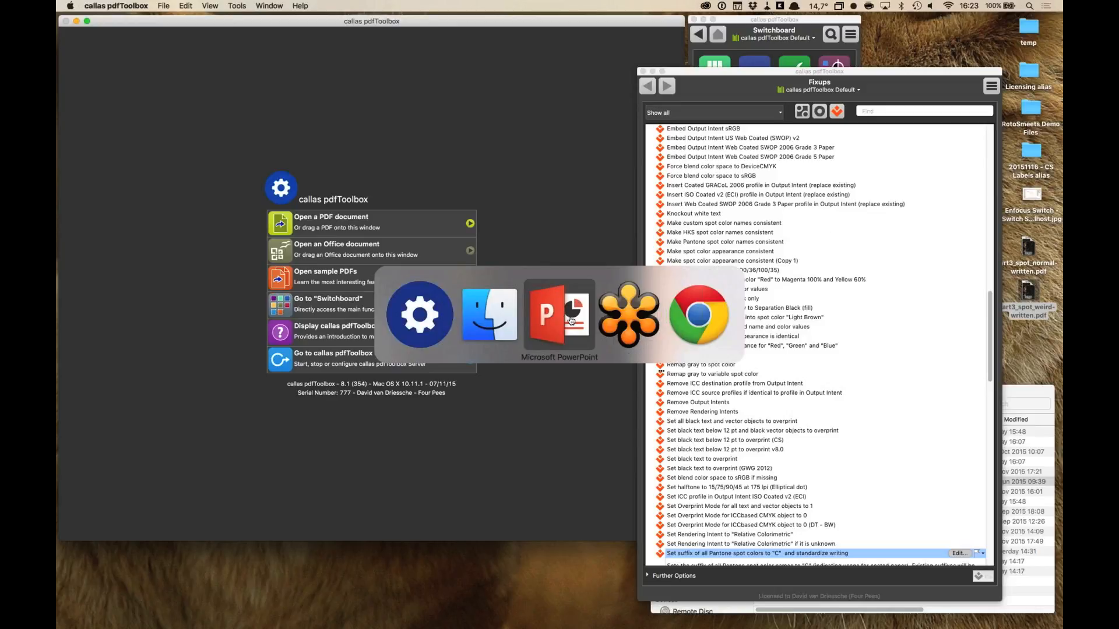
left_click(571, 321)
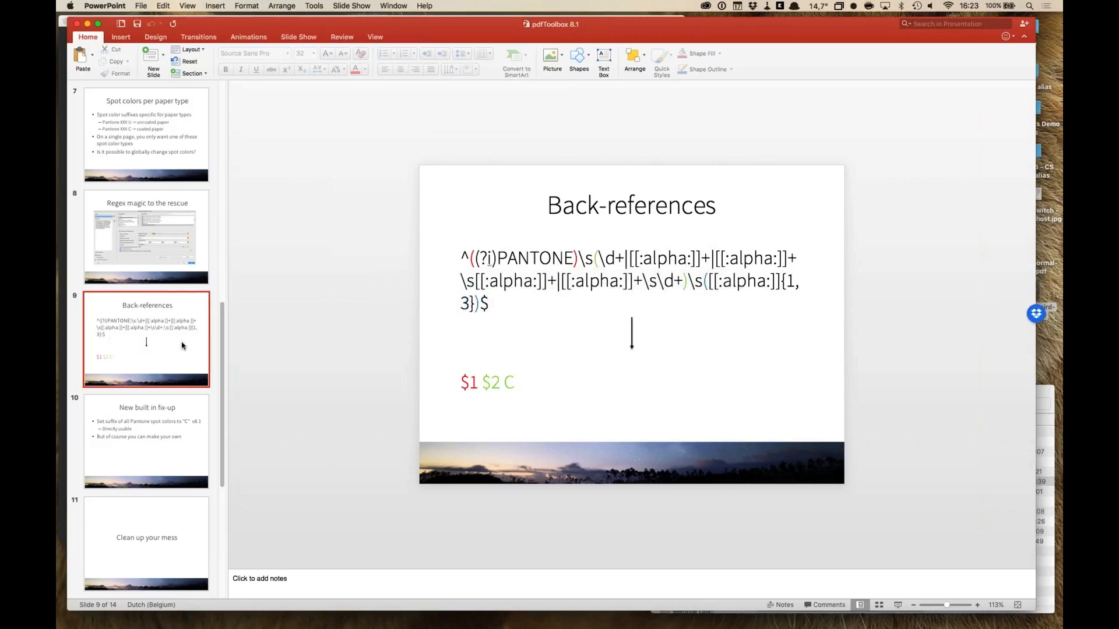
key("super+Tab")
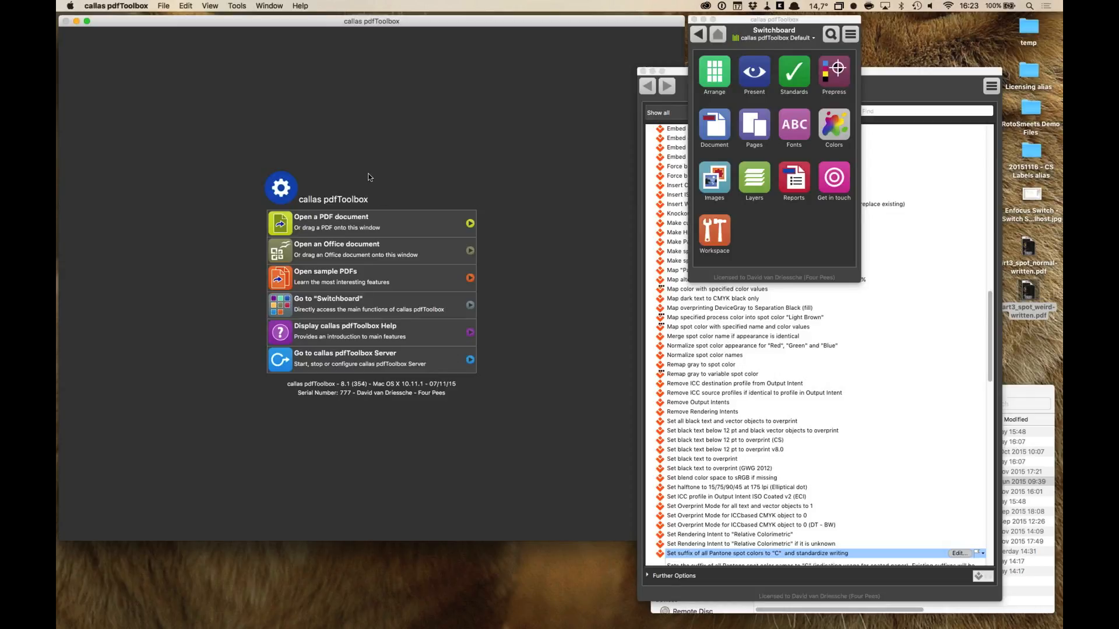
key("super+Tab")
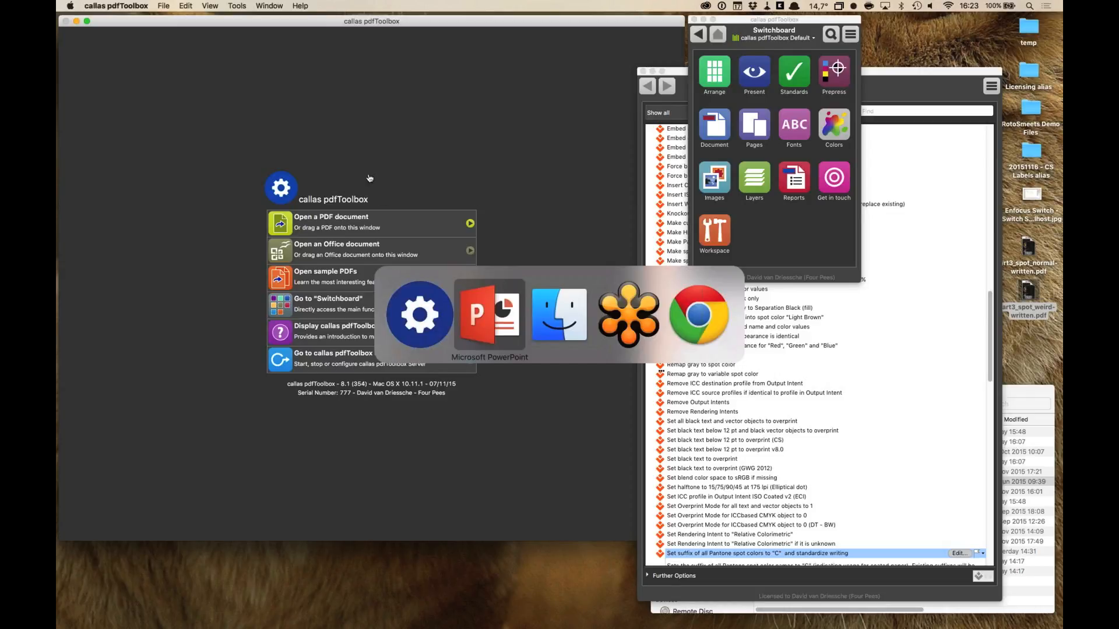
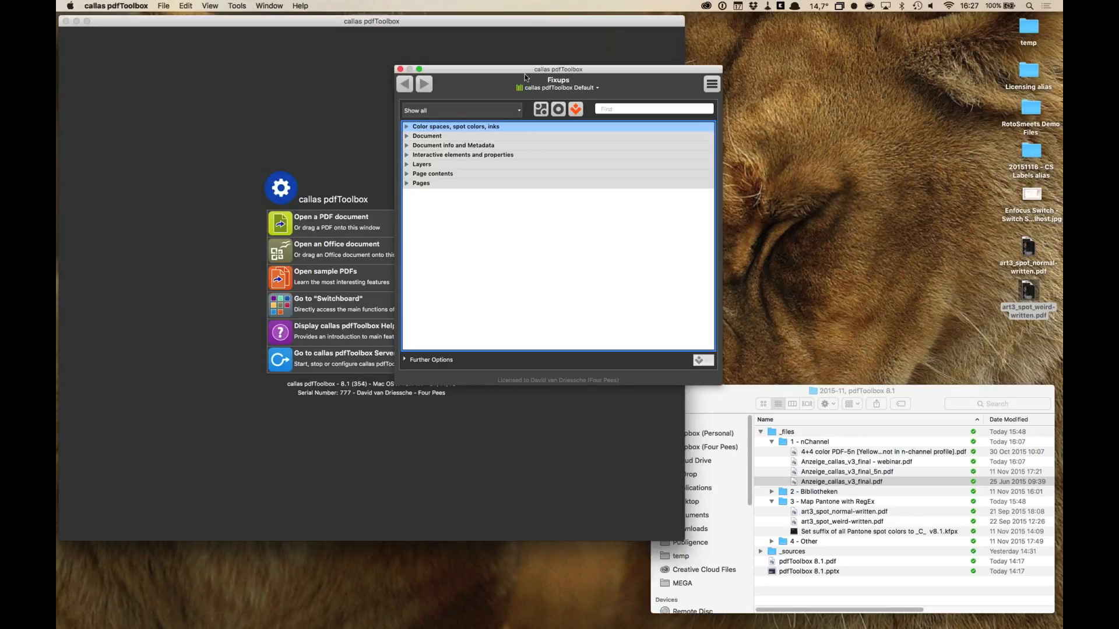
Step: Examine the list of available libraries in the Fixups window and keep callas pdfToolbox Default active
left_click(594, 88)
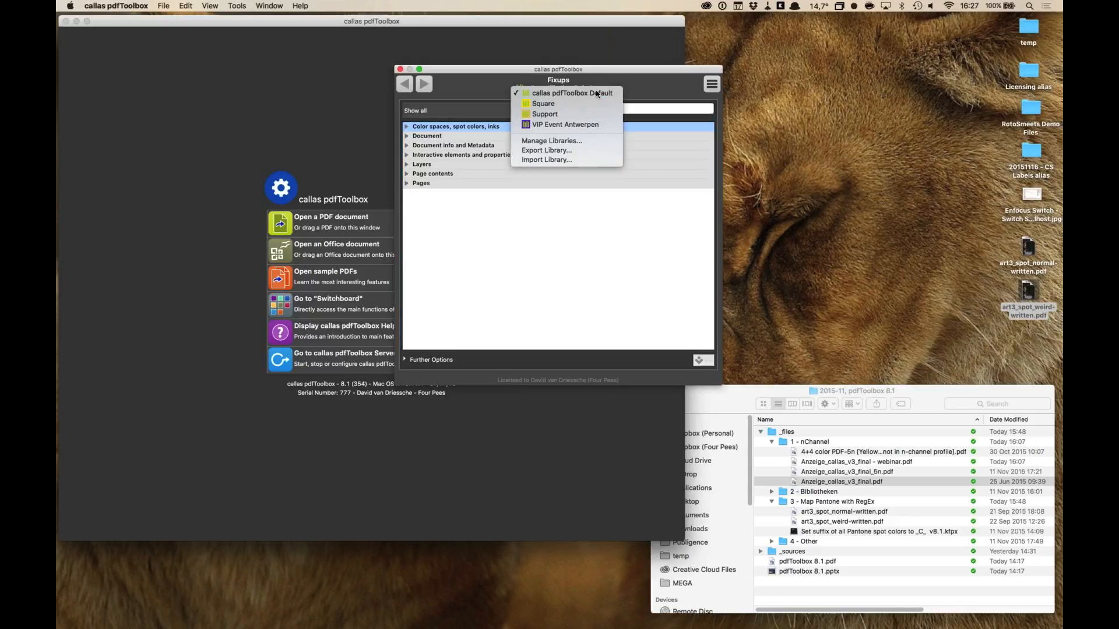
left_click(645, 83)
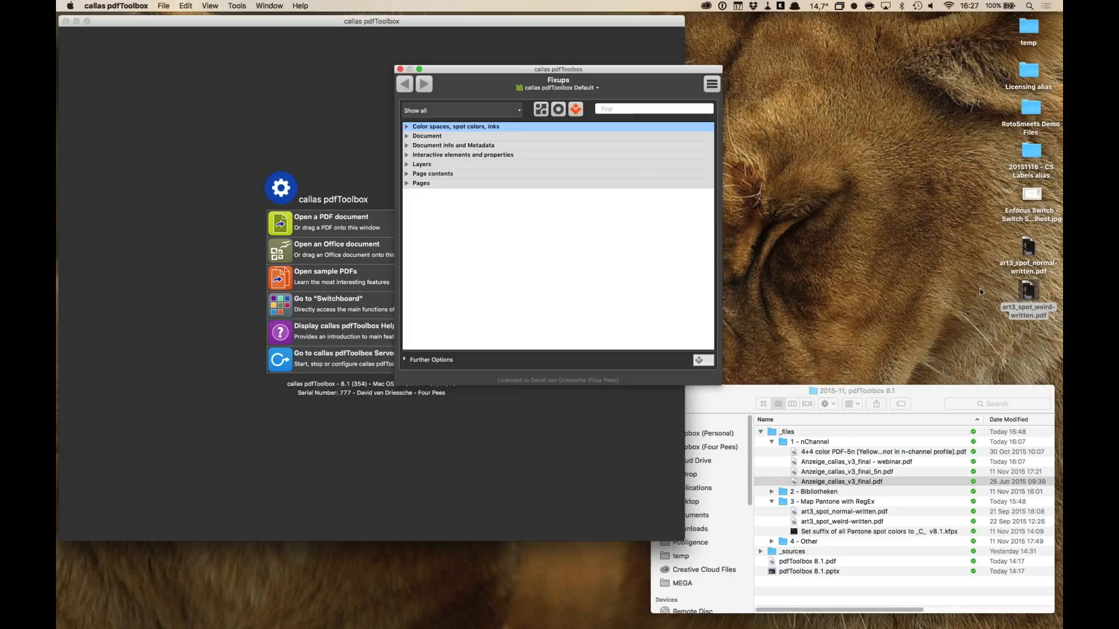
left_click(594, 88)
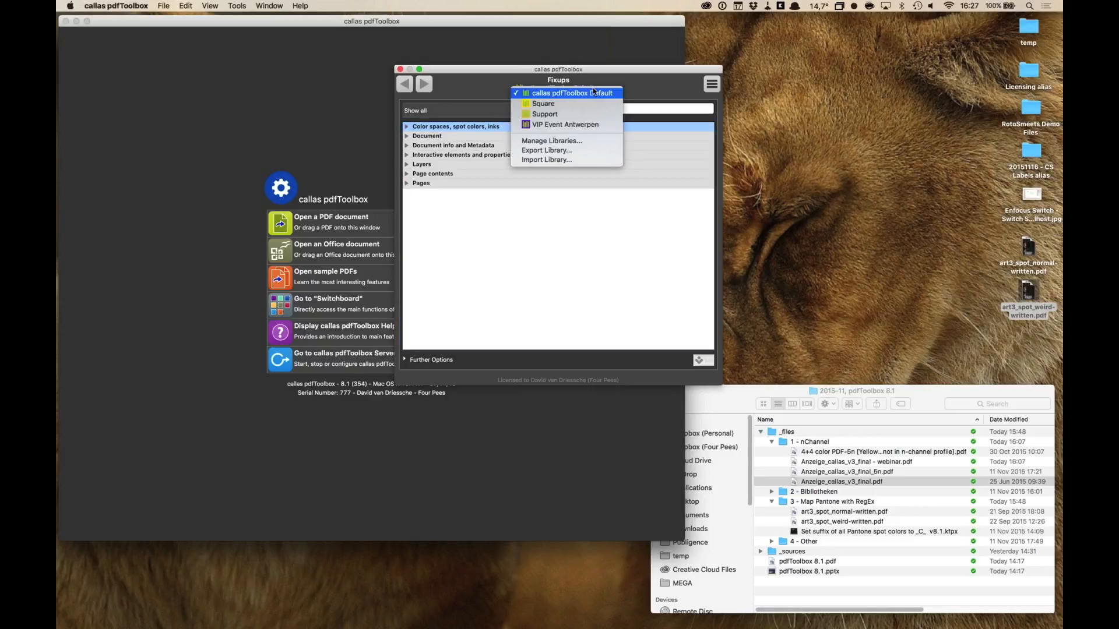
left_click(607, 82)
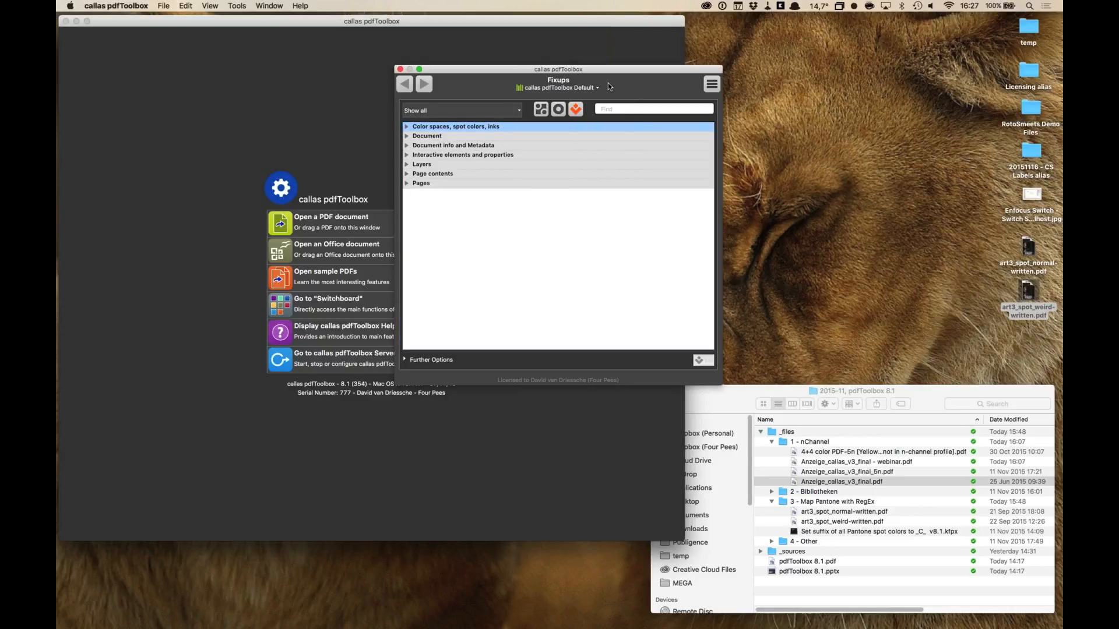
Step: Open the library manager and examine the fixups, color conversion policies and output intents of the two libraries compared there
left_click(710, 86)
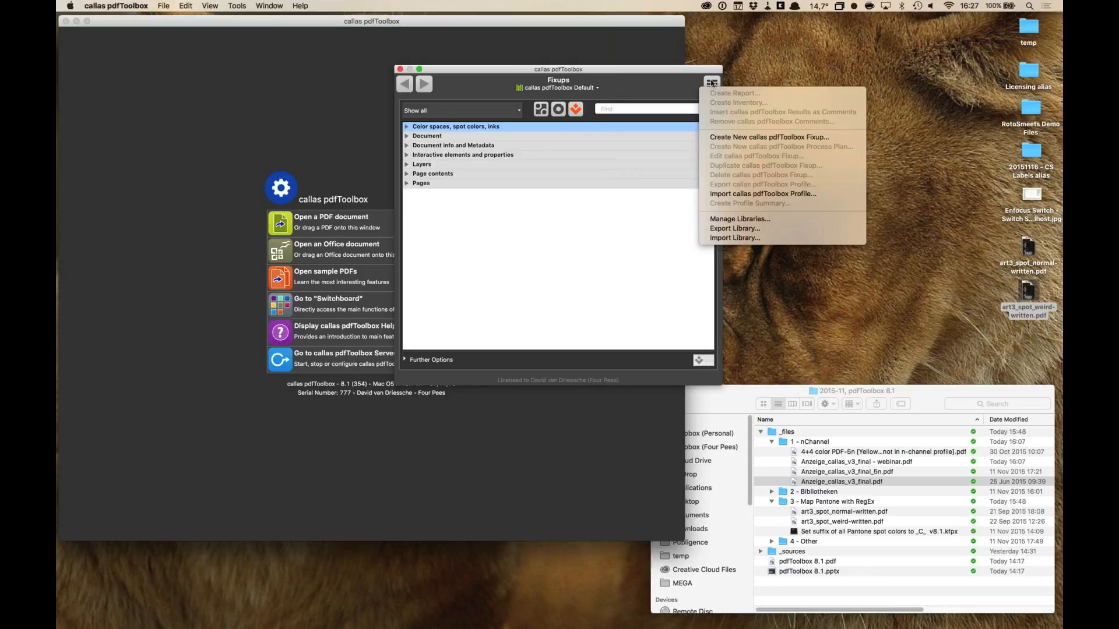
left_click(727, 222)
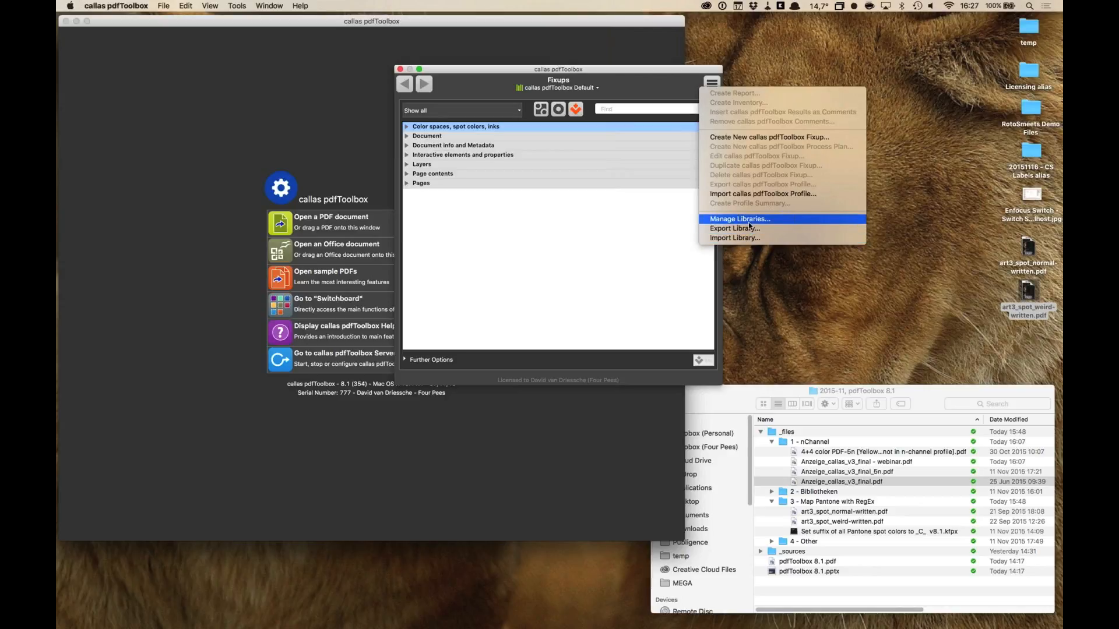
left_click(744, 221)
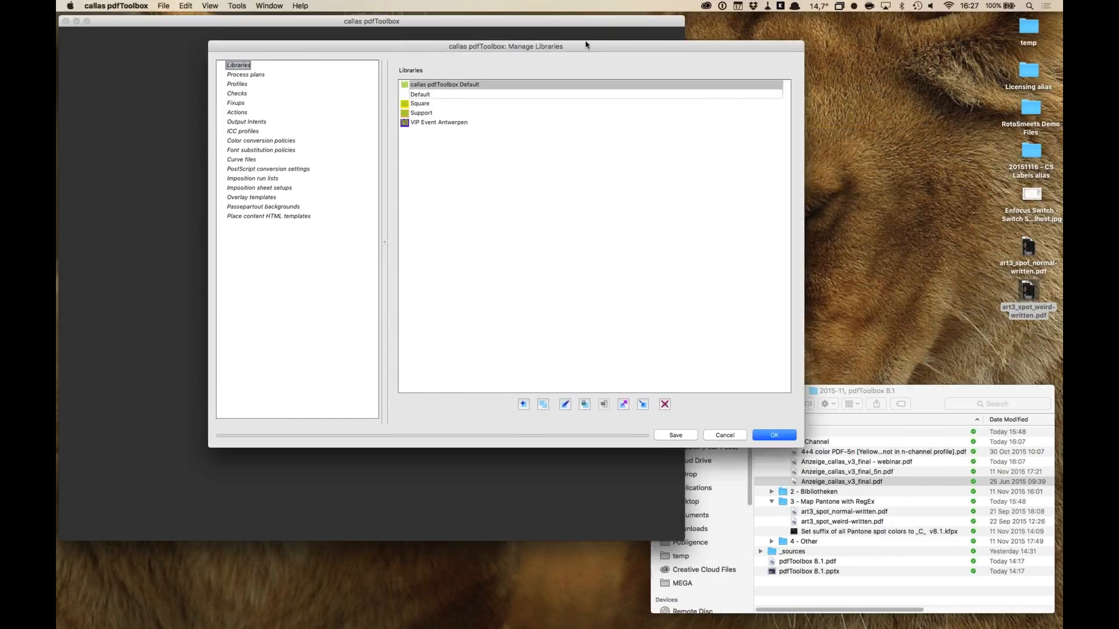
left_click(240, 81)
left_click(244, 102)
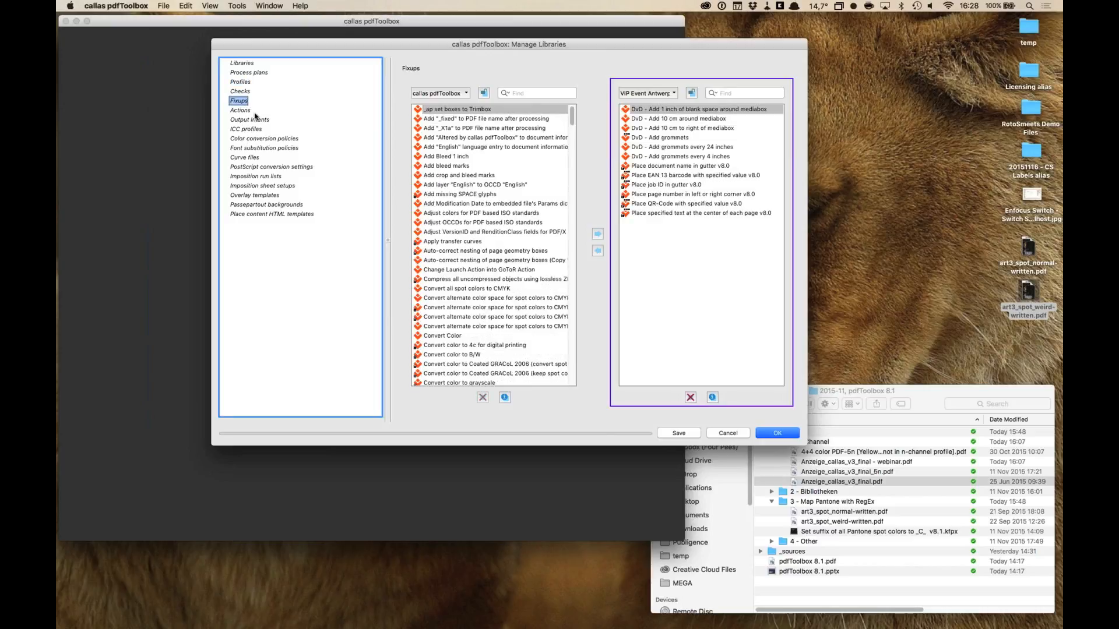
left_click(244, 139)
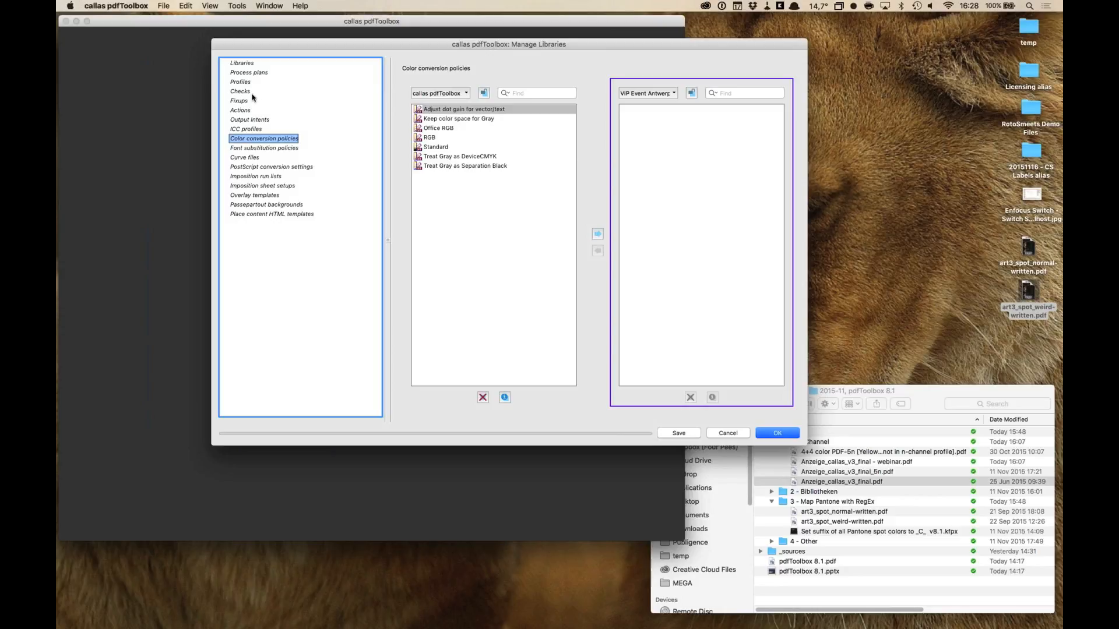
left_click(248, 102)
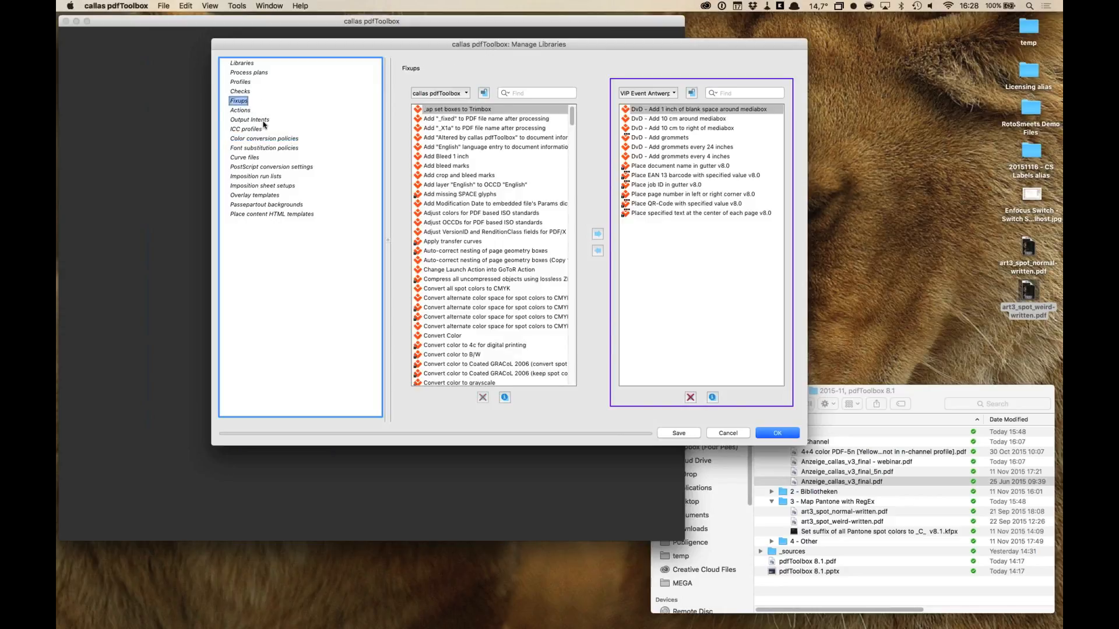
left_click(263, 121)
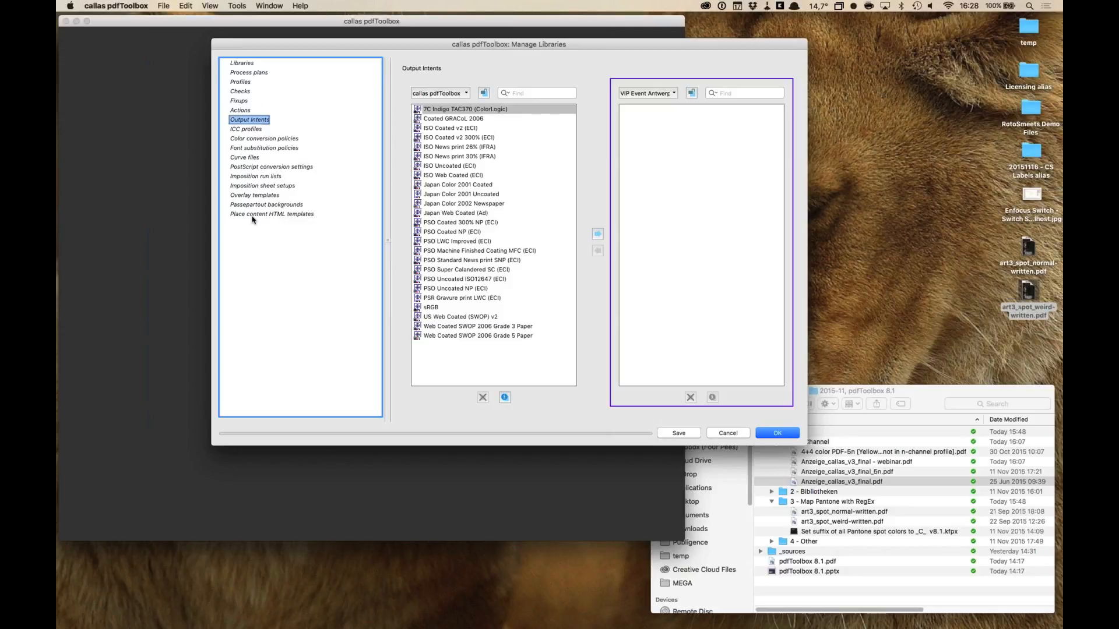
Step: Return to the libraries overview and look through the Support, VIP Event Antwerpen and Square libraries
left_click(249, 66)
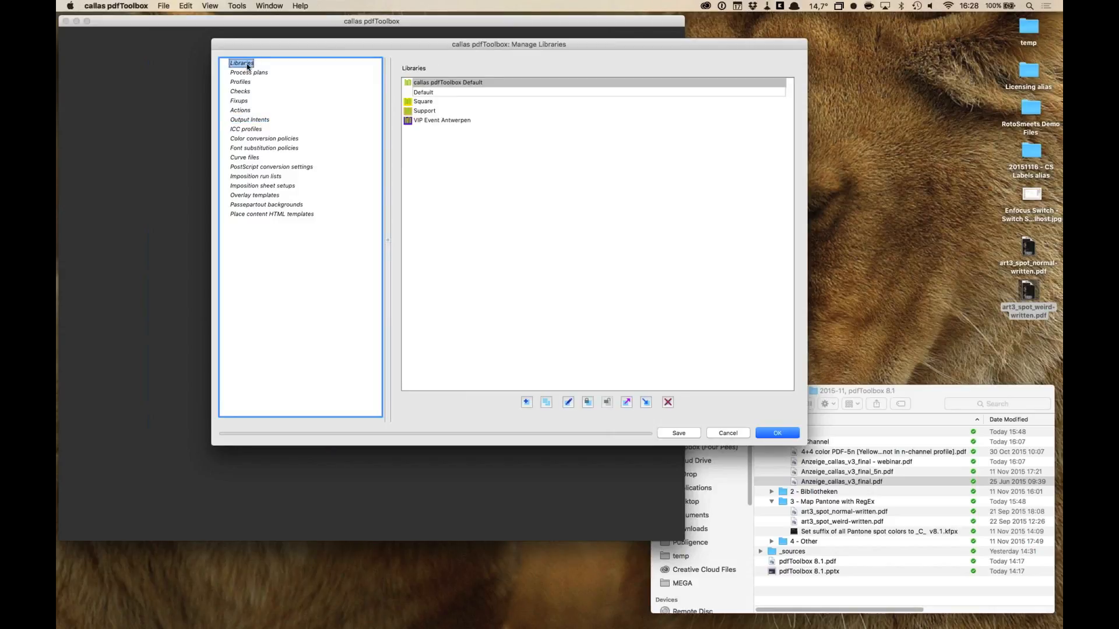
left_click(439, 104)
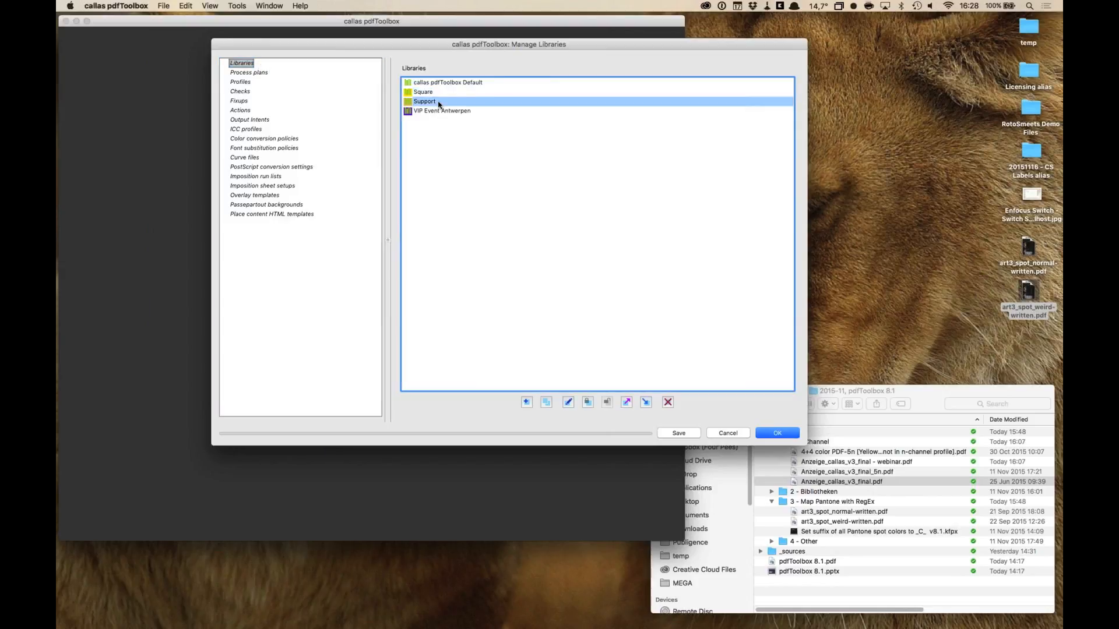
left_click(440, 111)
left_click(437, 102)
left_click(437, 93)
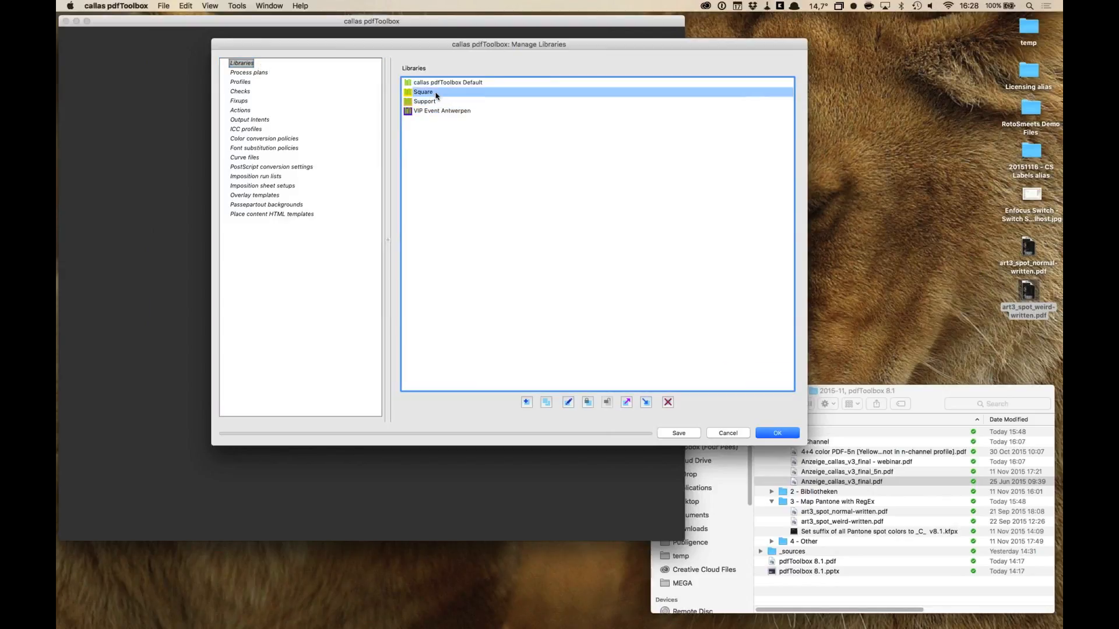
Step: Look at the callas pdfToolbox Default and Square library entries, and leave the library manager without saving
left_click(437, 85)
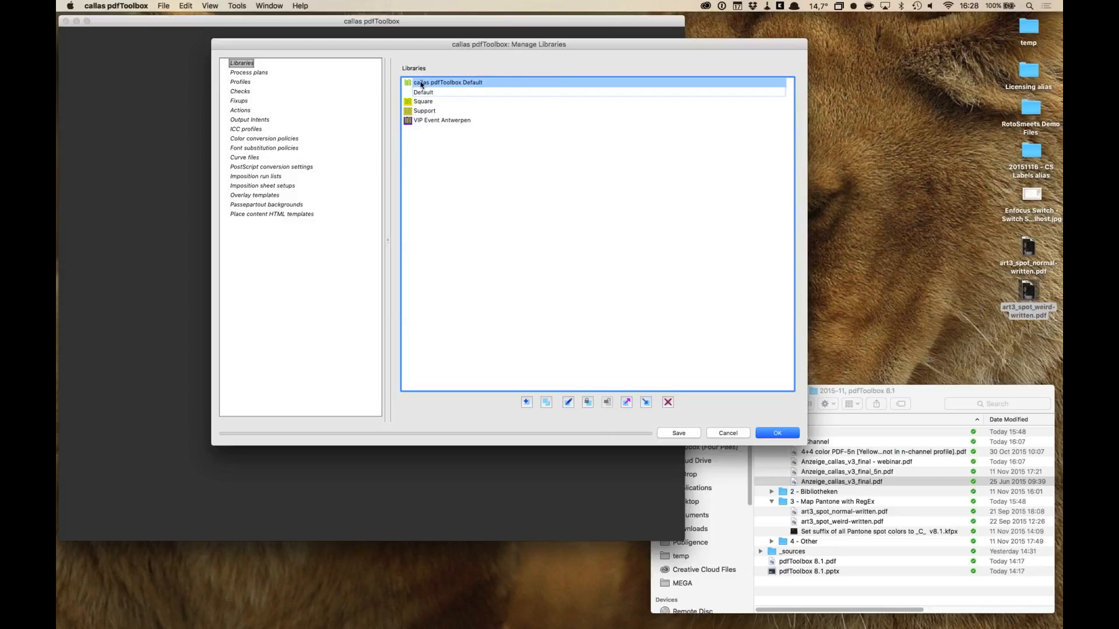
left_click(436, 102)
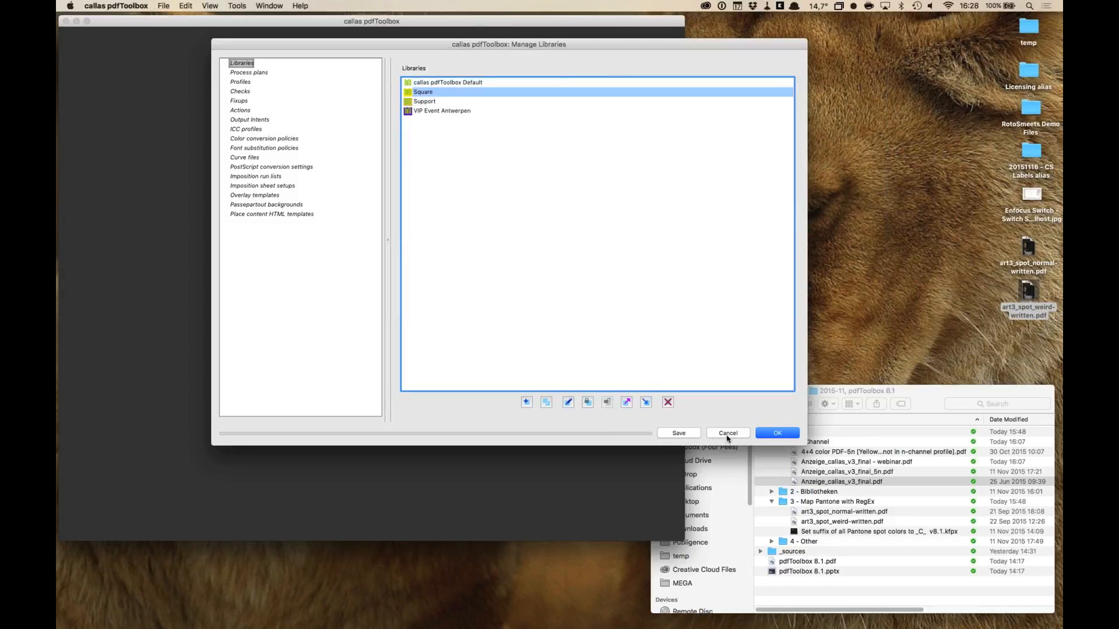
left_click(722, 434)
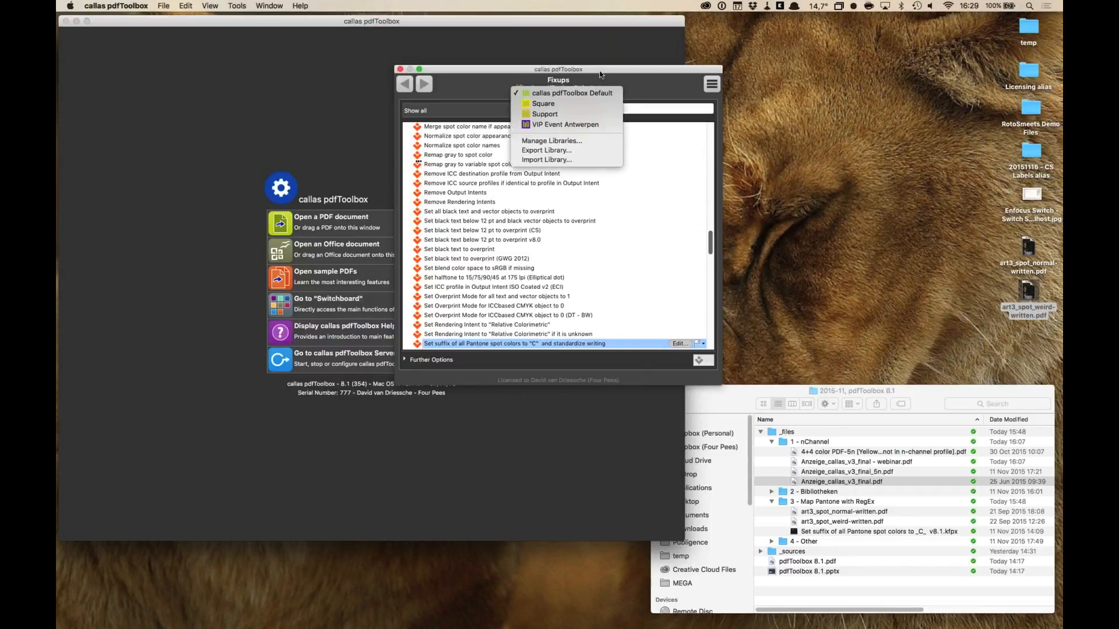
left_click(600, 78)
Step: Open the Switchboard and place it beside the Fixups window
left_click(255, 5)
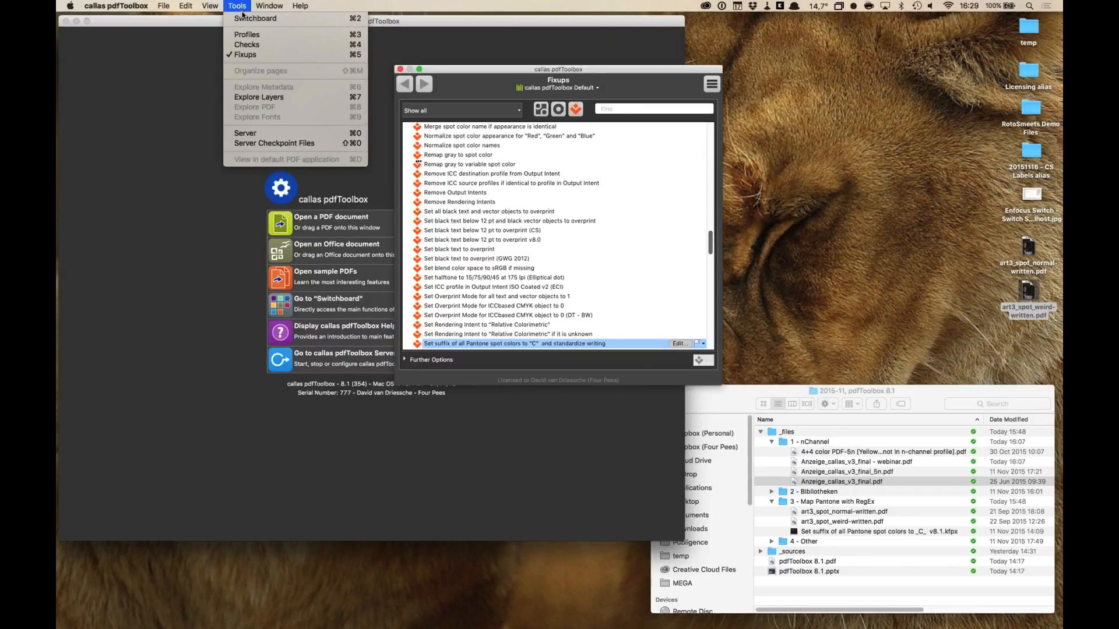
left_click(303, 94)
left_click_drag(792, 22, 824, 74)
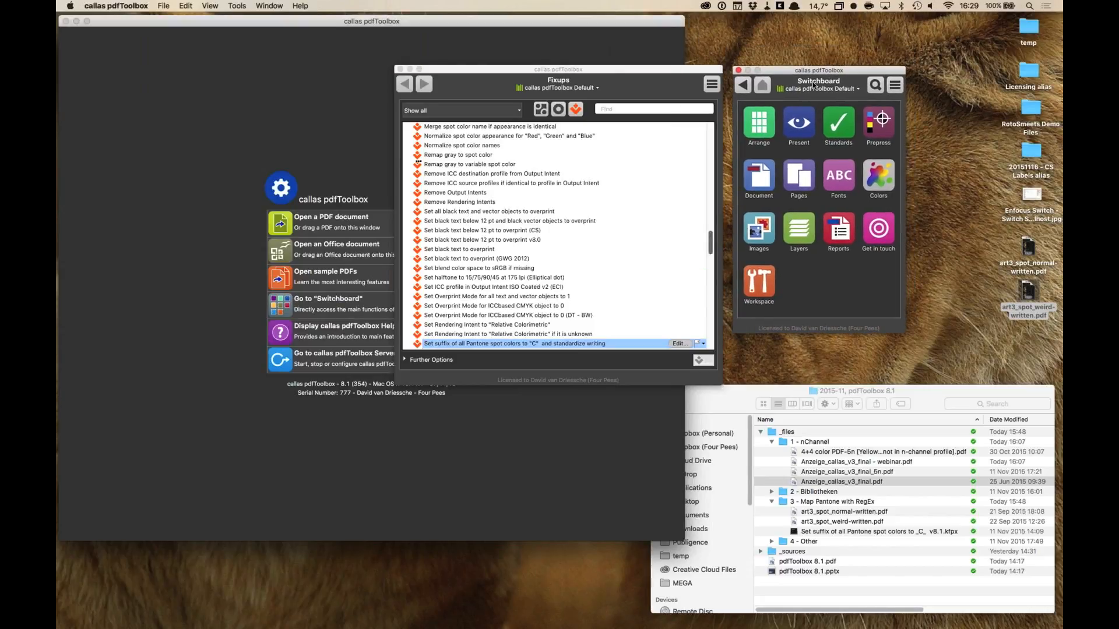
Step: Switch the active library to VIP Event Antwerpen and close the Switchboard, keeping only the Fixups window
left_click(597, 89)
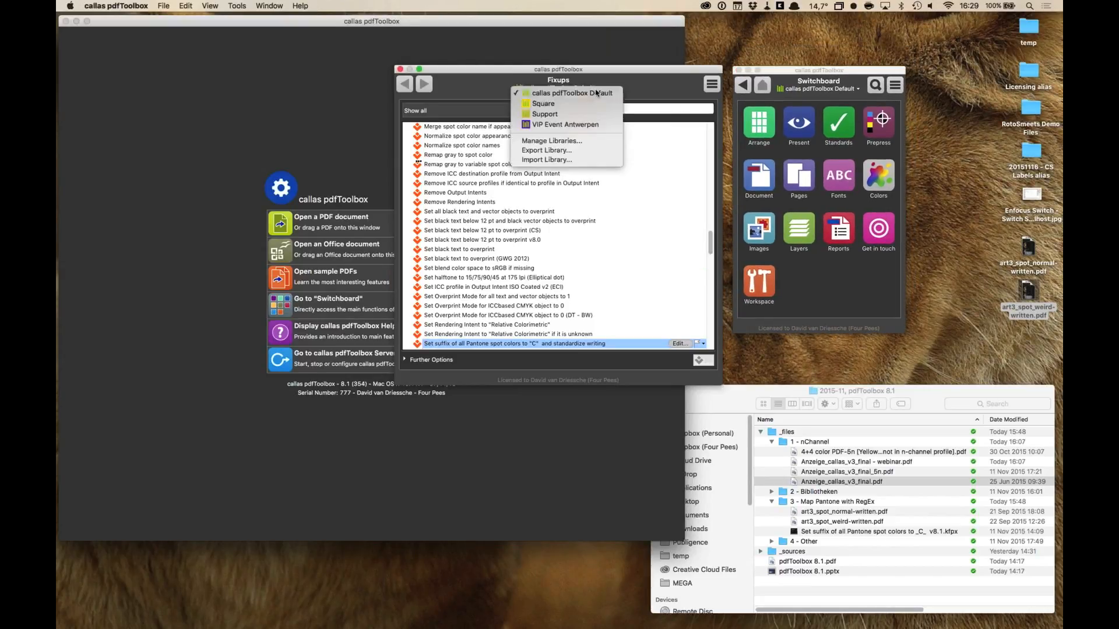
left_click(588, 127)
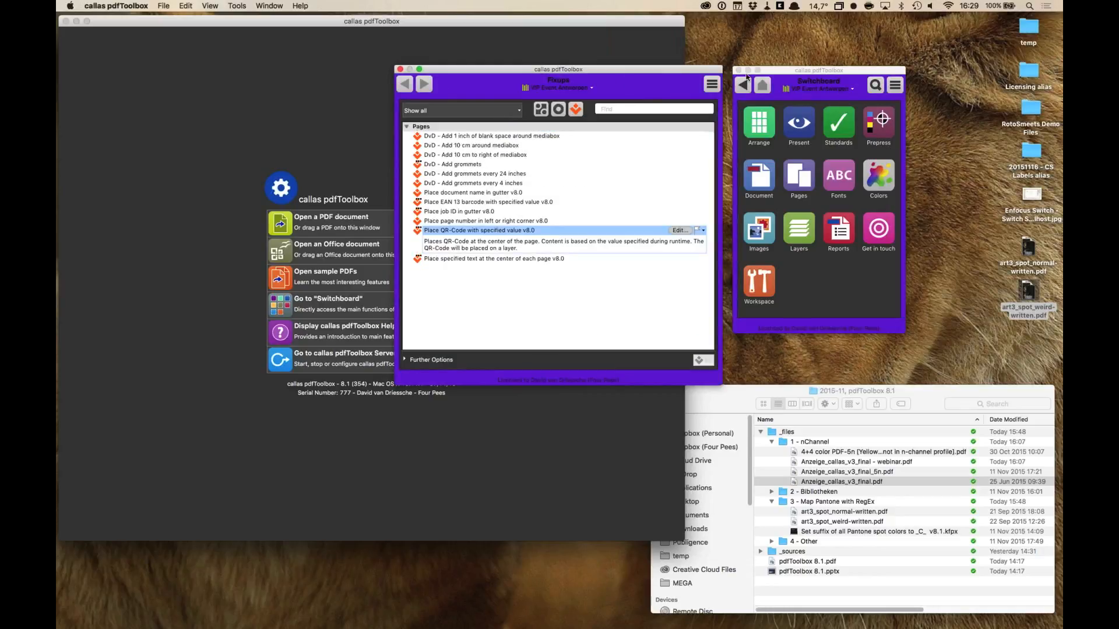
left_click(739, 70)
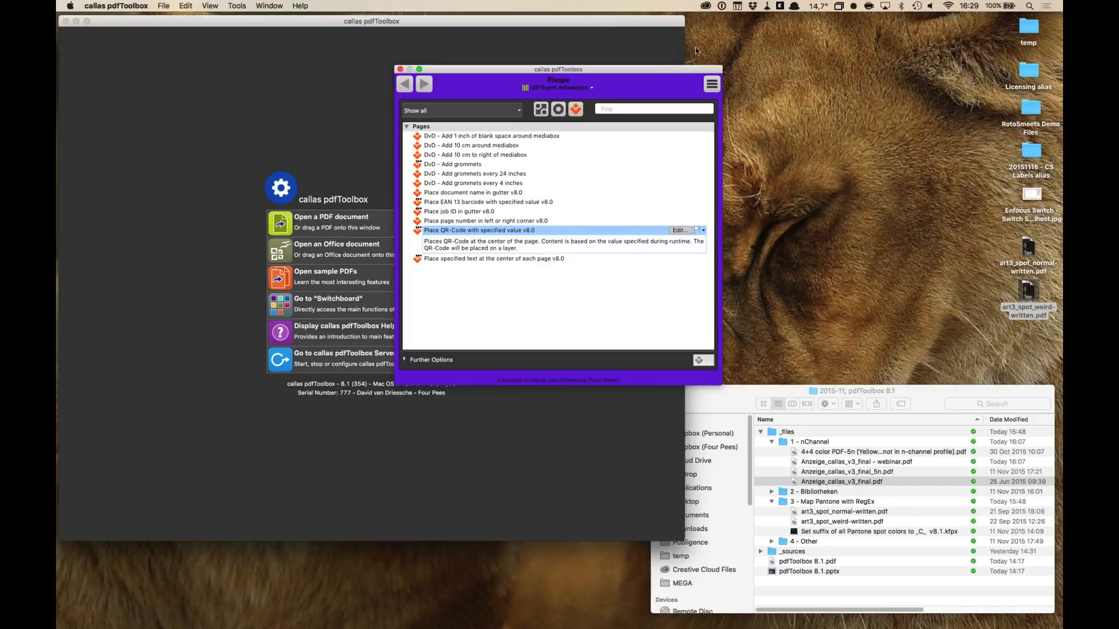
left_click_drag(664, 70, 682, 46)
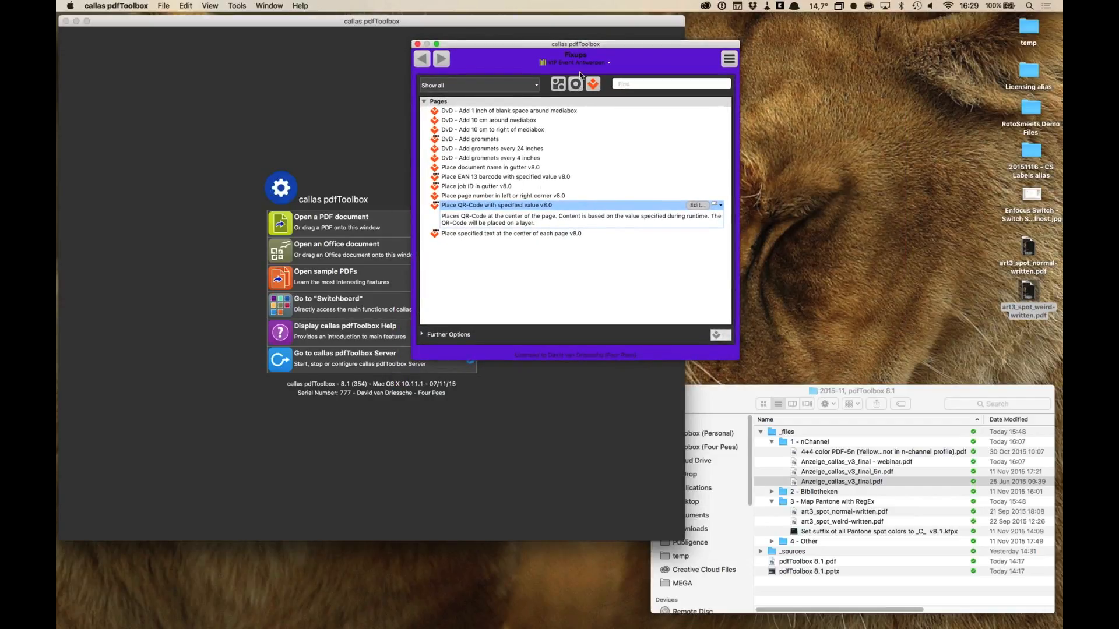
Step: Show the profiles without the pdf/x search filter and switch to the callas pdfToolbox Default library
left_click(559, 86)
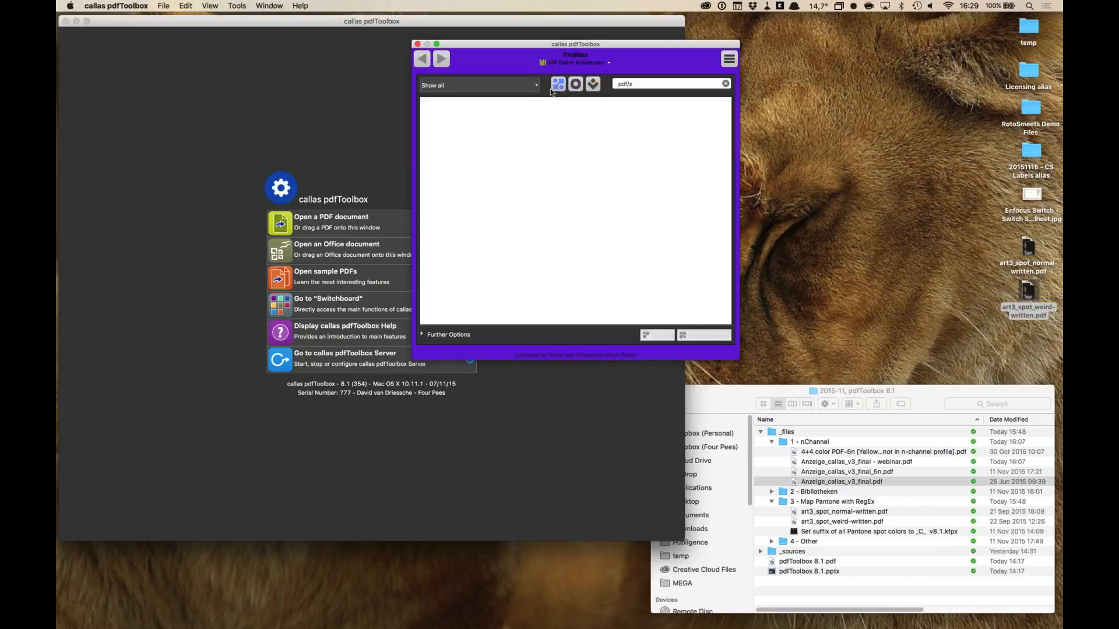
left_click(726, 84)
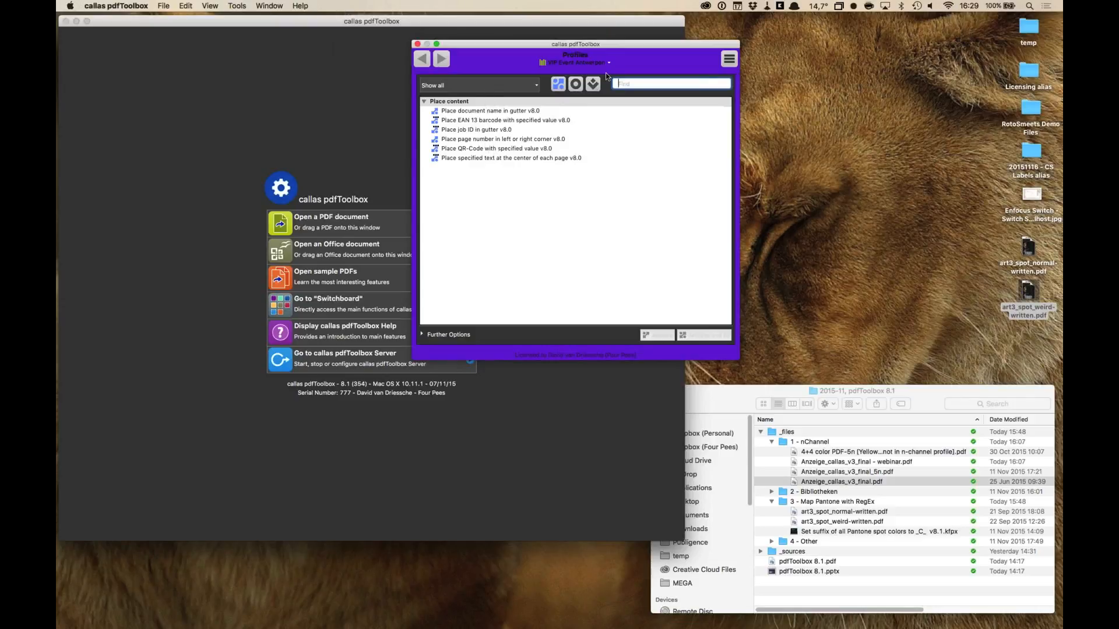
left_click(607, 63)
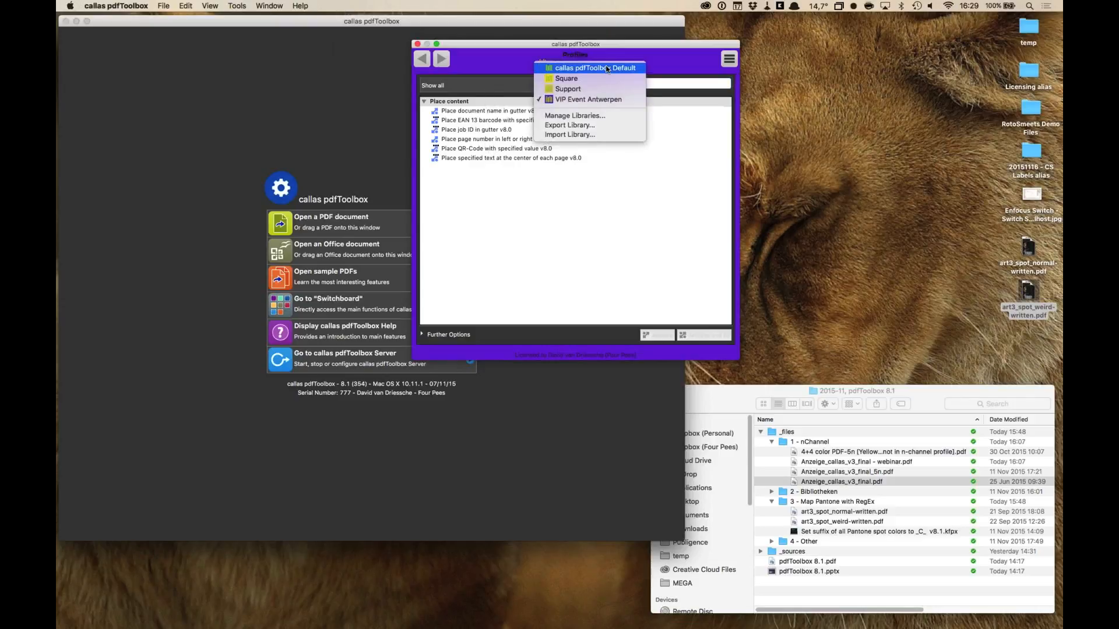
left_click(606, 66)
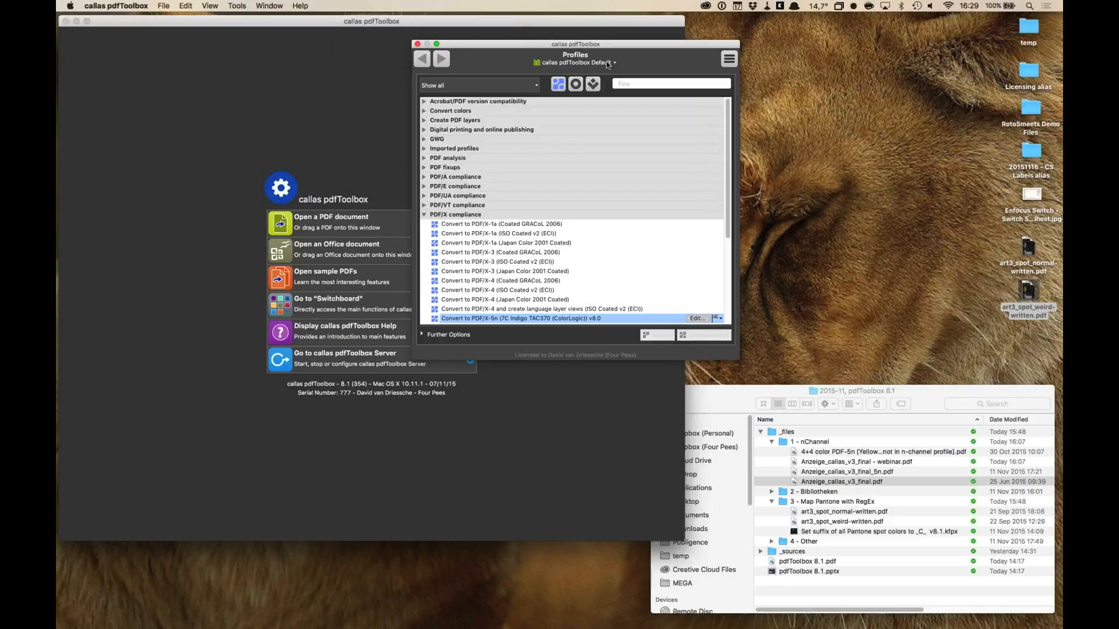
Step: Switch the active library to Support and from there to VIP Event Antwerpen to view their profiles
left_click(606, 64)
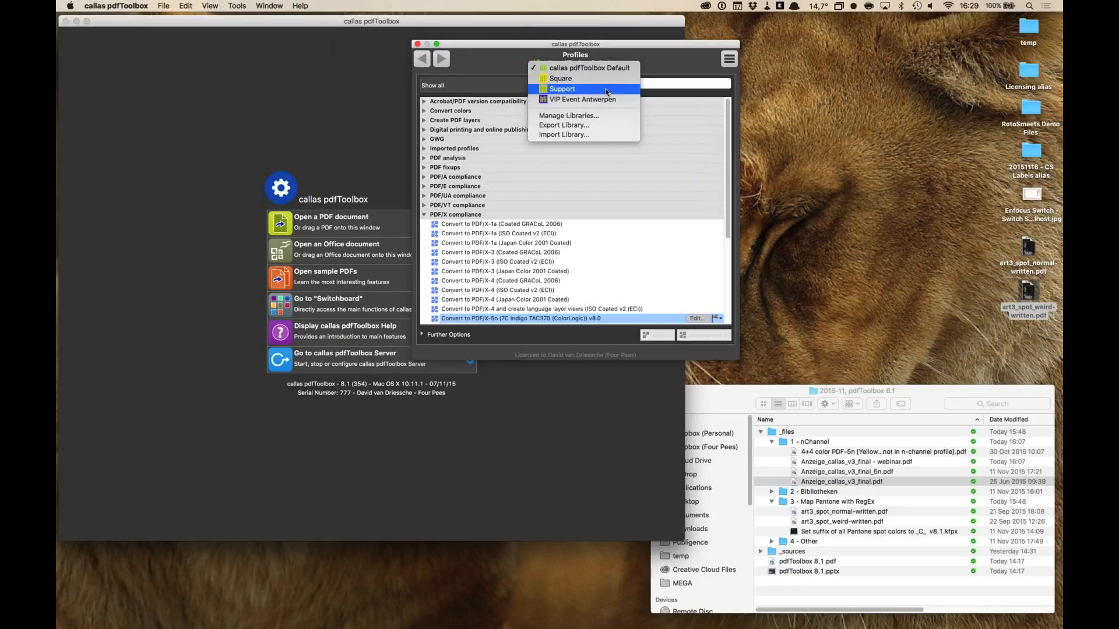
left_click(592, 172)
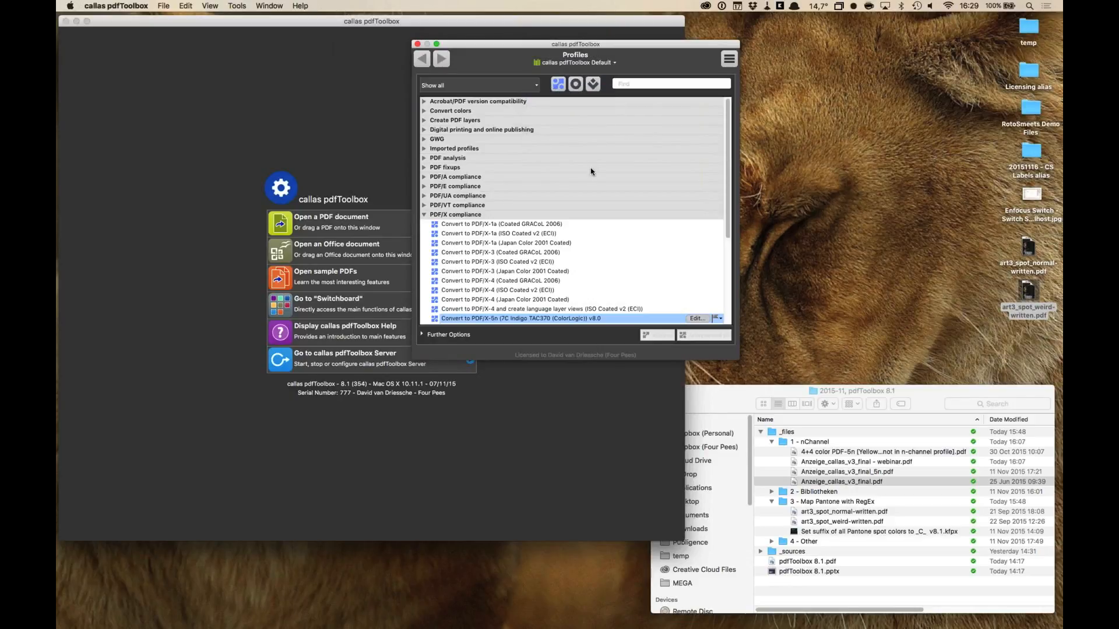
left_click(581, 62)
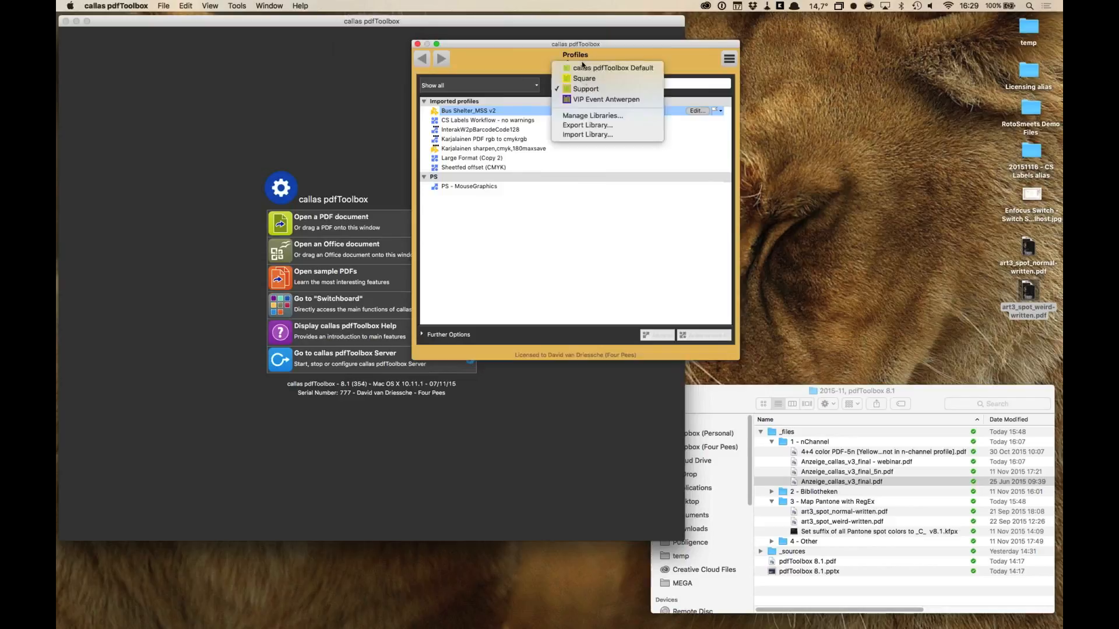
left_click(585, 99)
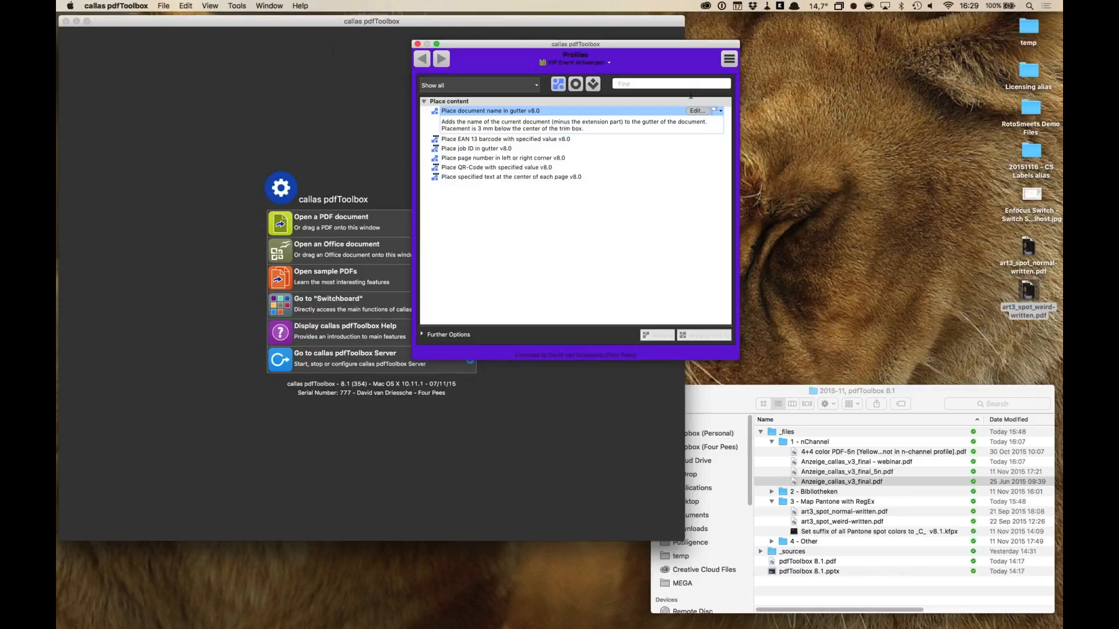
left_click(596, 60)
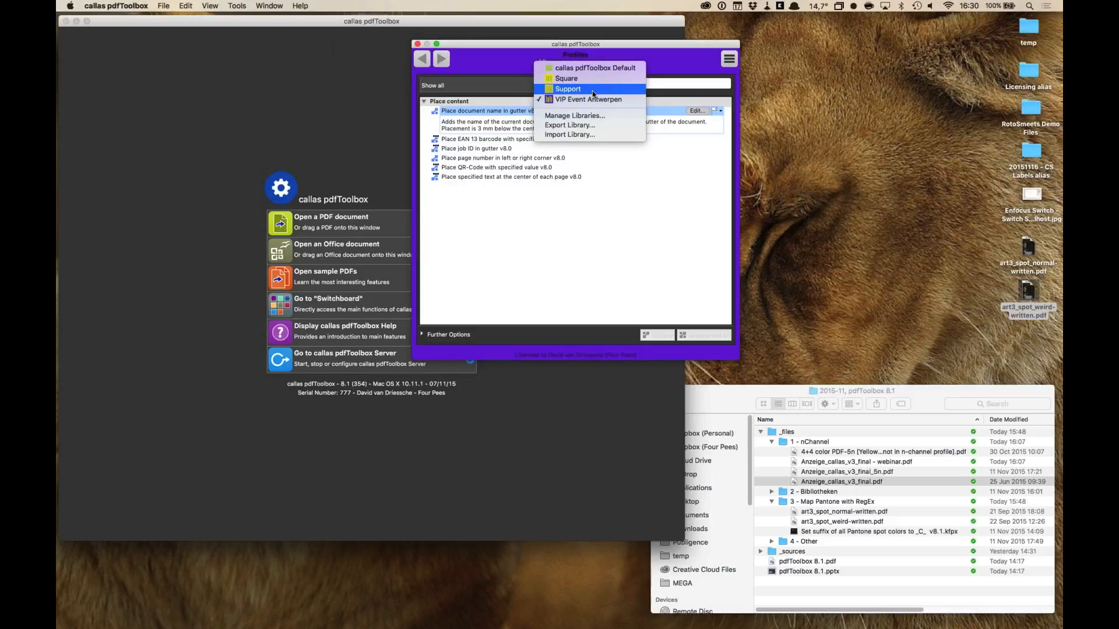
left_click(609, 245)
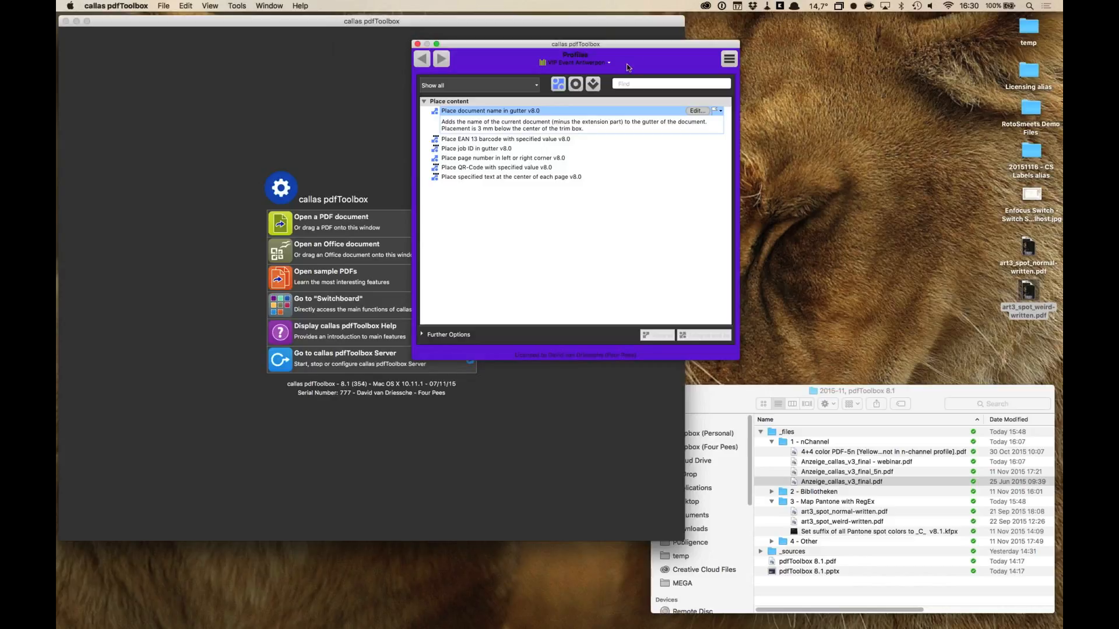
Step: Open the library manager and bring up the properties of the callas pdfToolbox Default library
left_click(600, 61)
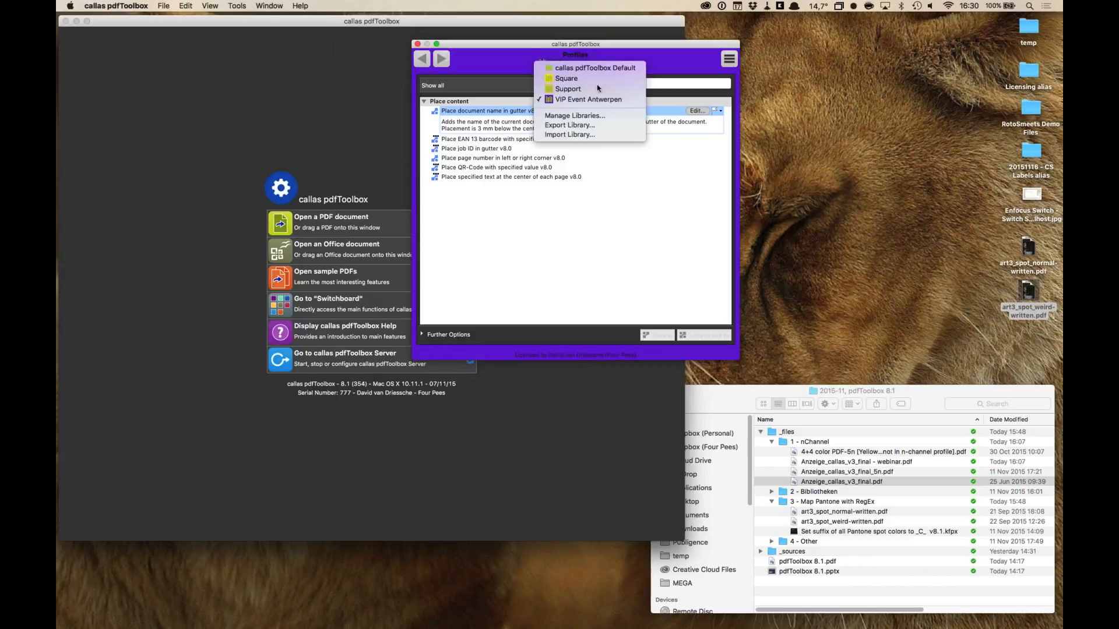
left_click(595, 116)
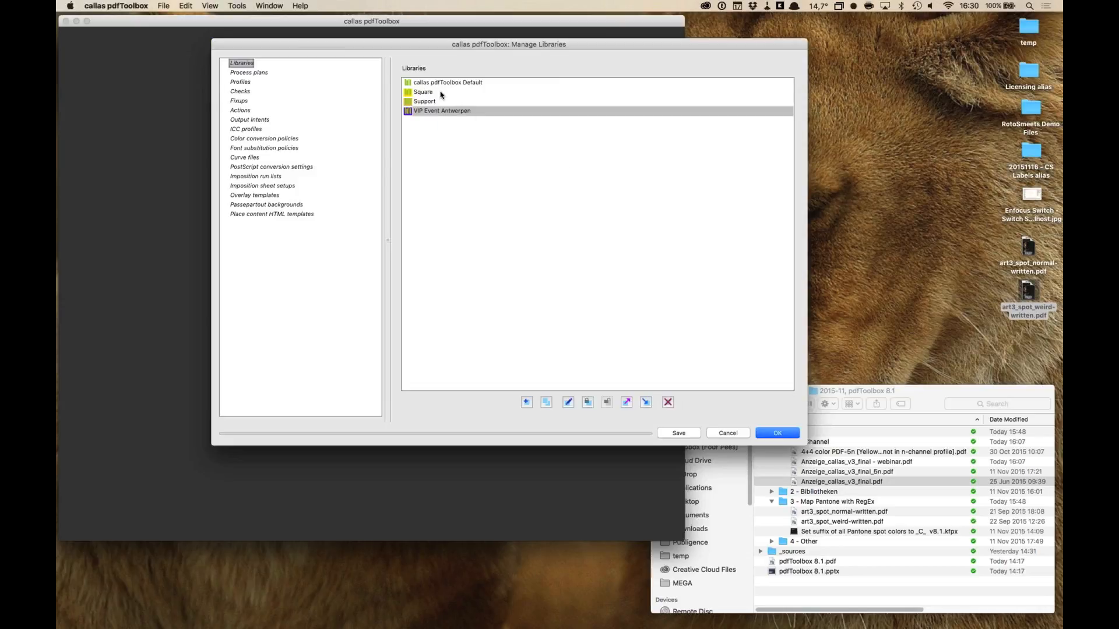
left_click(435, 111)
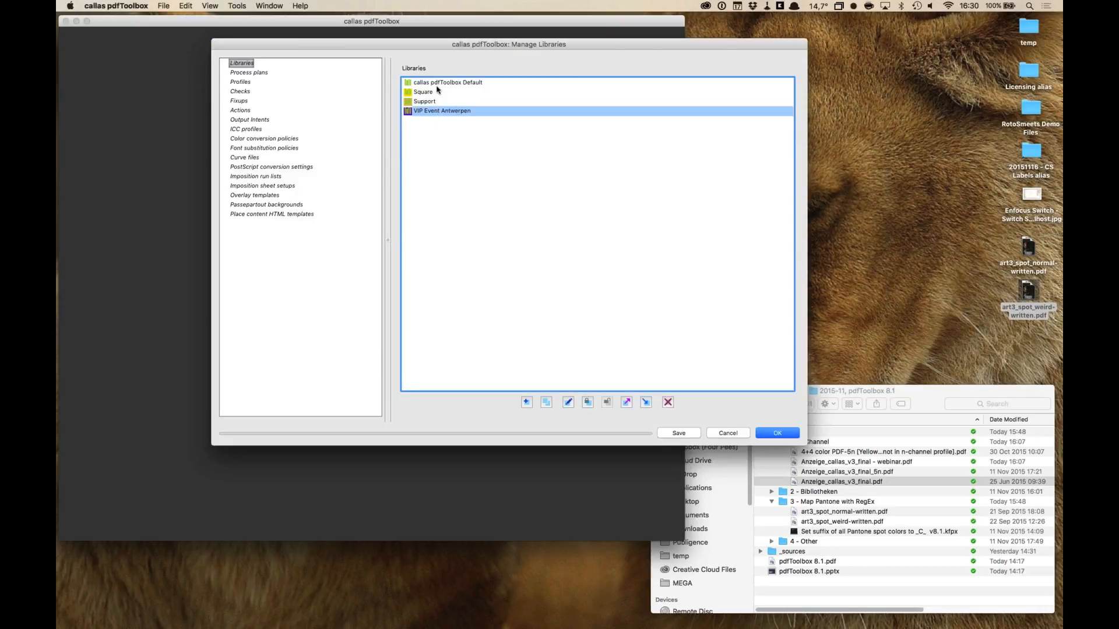
left_click(438, 83)
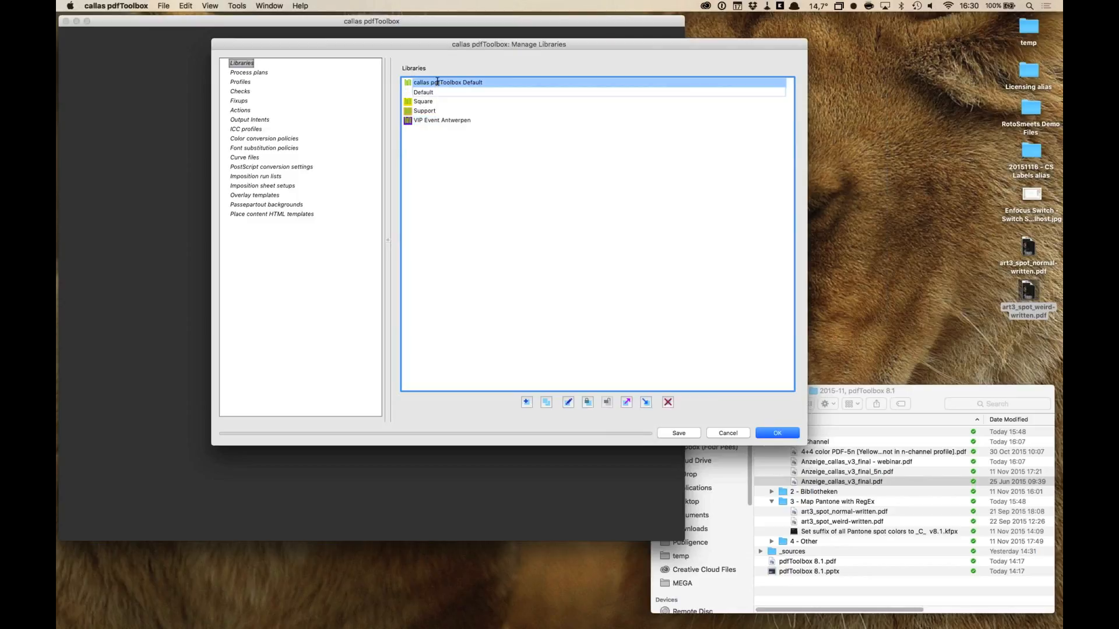
double_click(438, 82)
left_click_drag(474, 22, 599, 13)
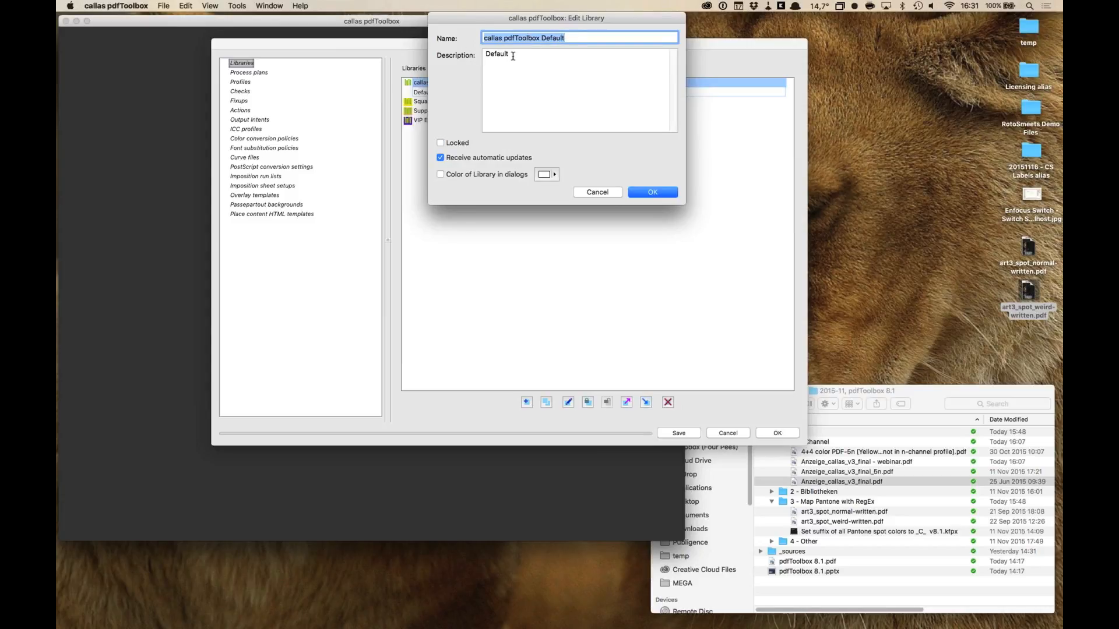
Step: Examine the library's description and dialog color options, cancel the edit and close the library manager
key("Tab")
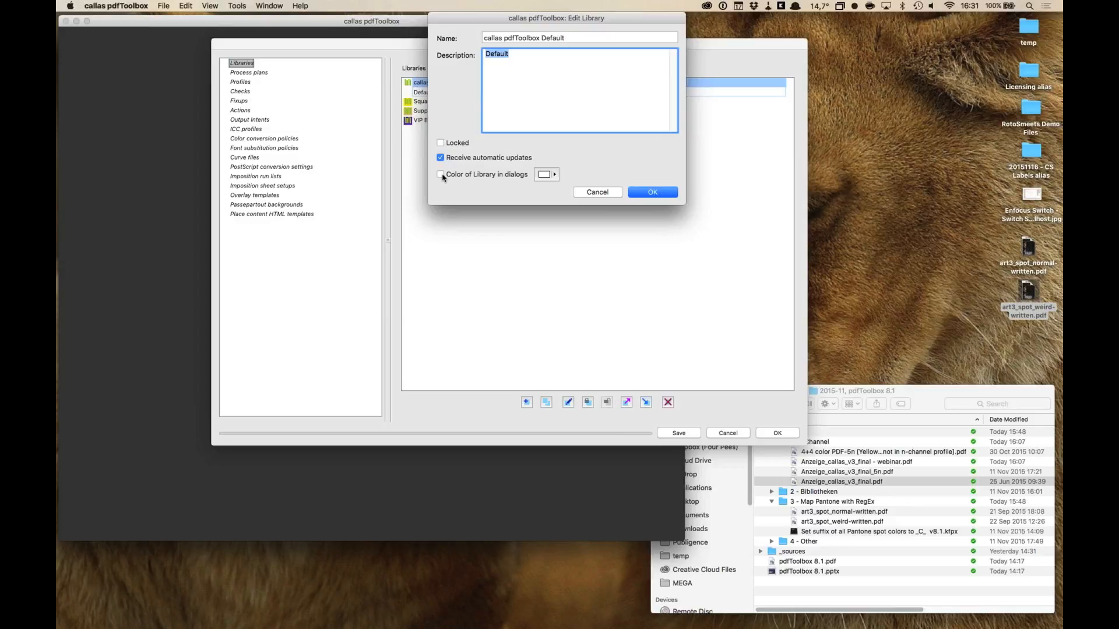
left_click(553, 174)
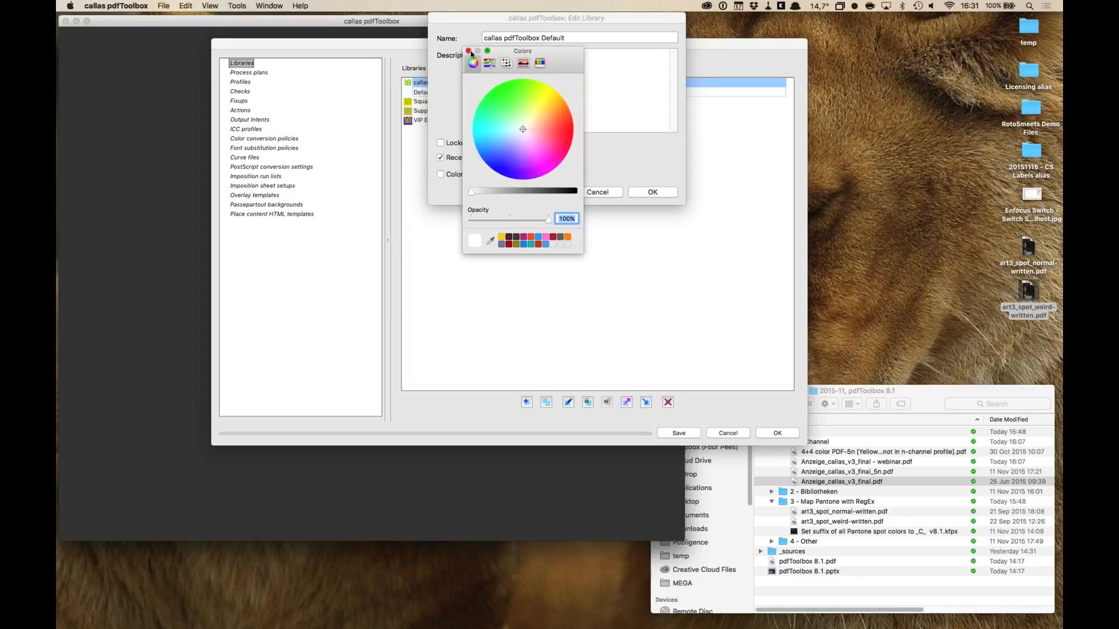
left_click(468, 51)
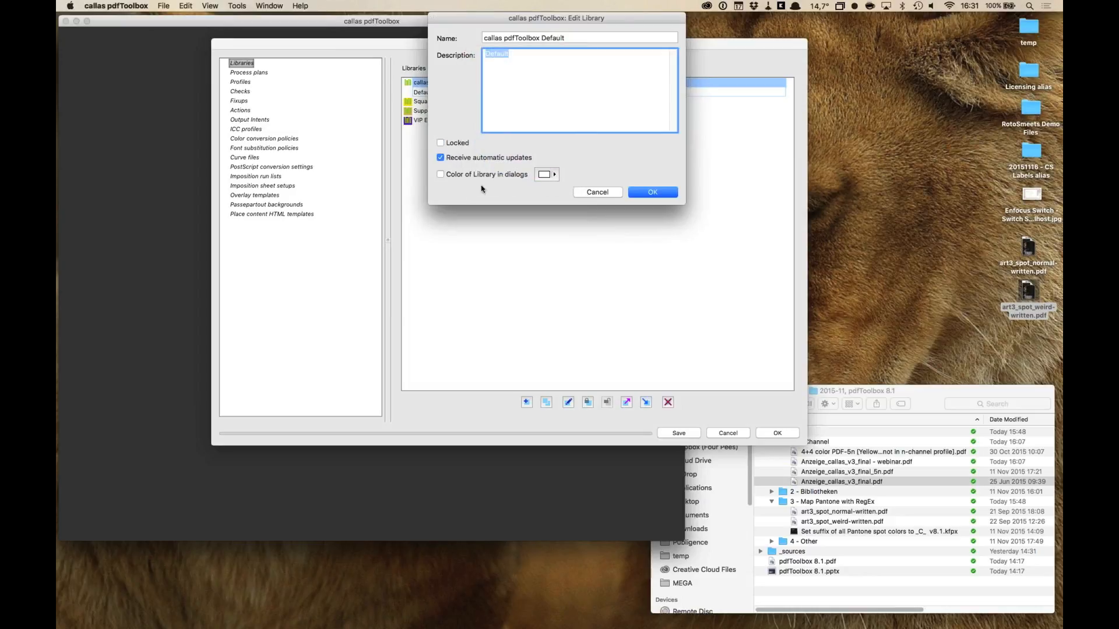
left_click(596, 194)
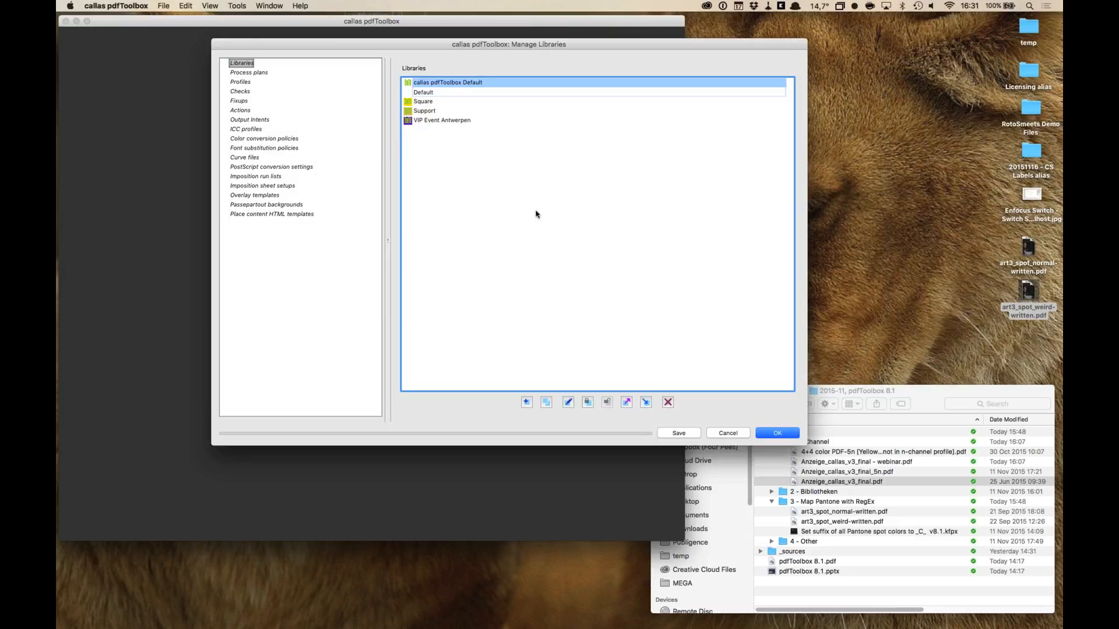
left_click(771, 435)
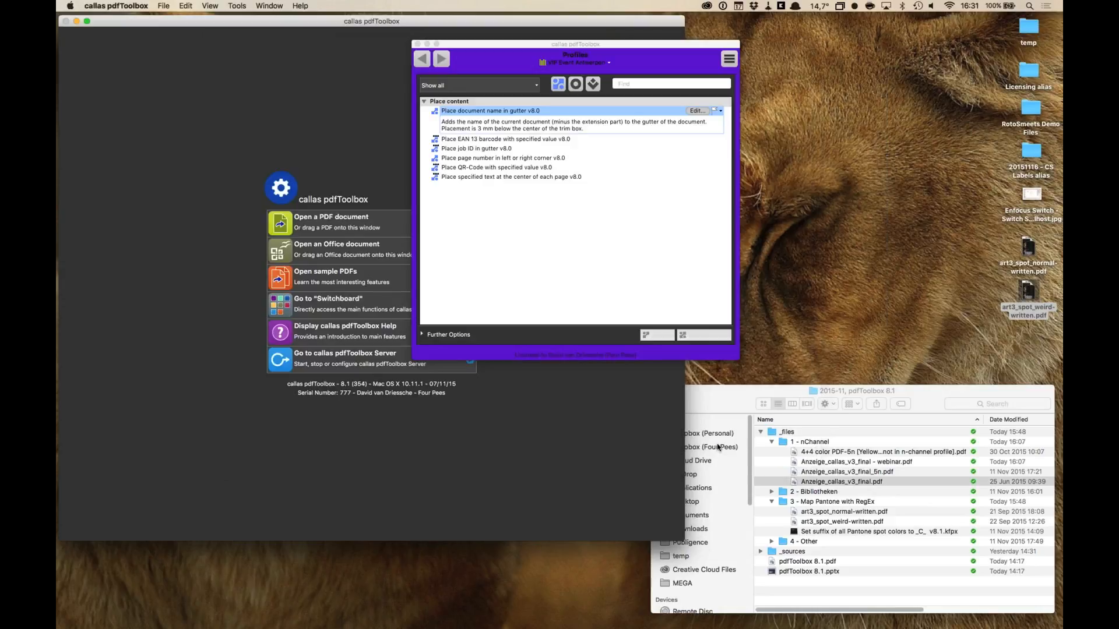
Step: Switch the active library to Support and back to callas pdfToolbox Default
left_click(604, 61)
left_click(598, 90)
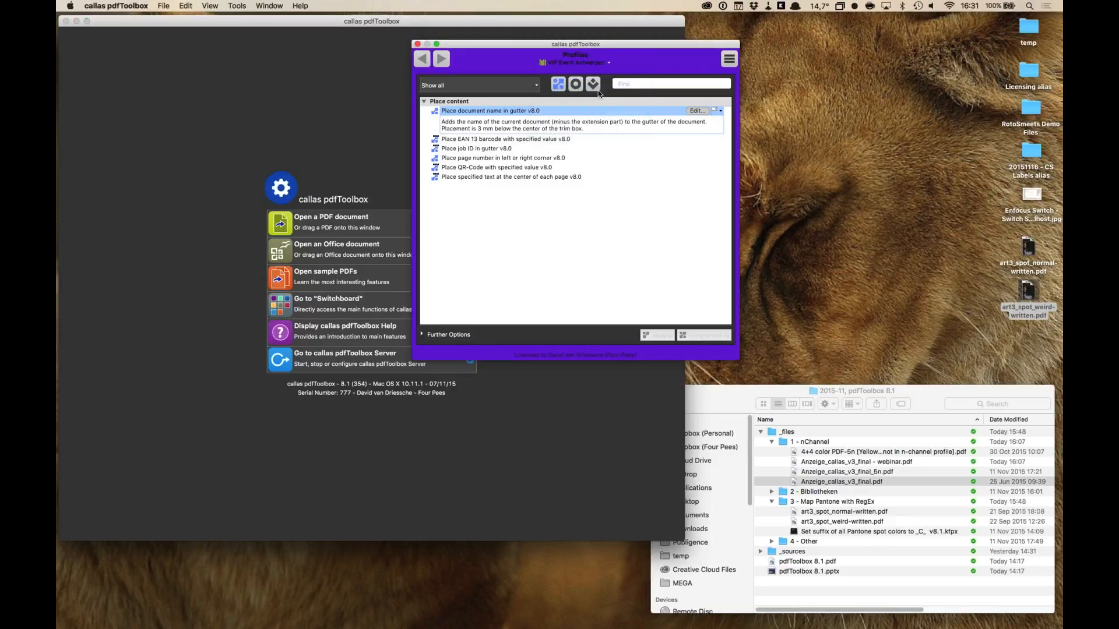
left_click(586, 63)
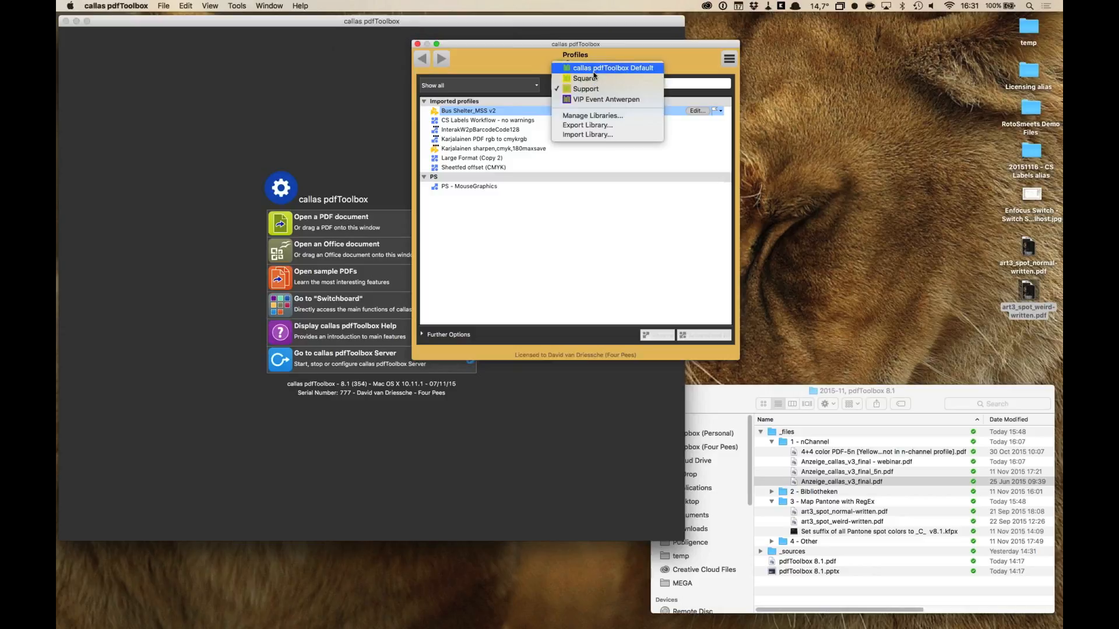
left_click(593, 70)
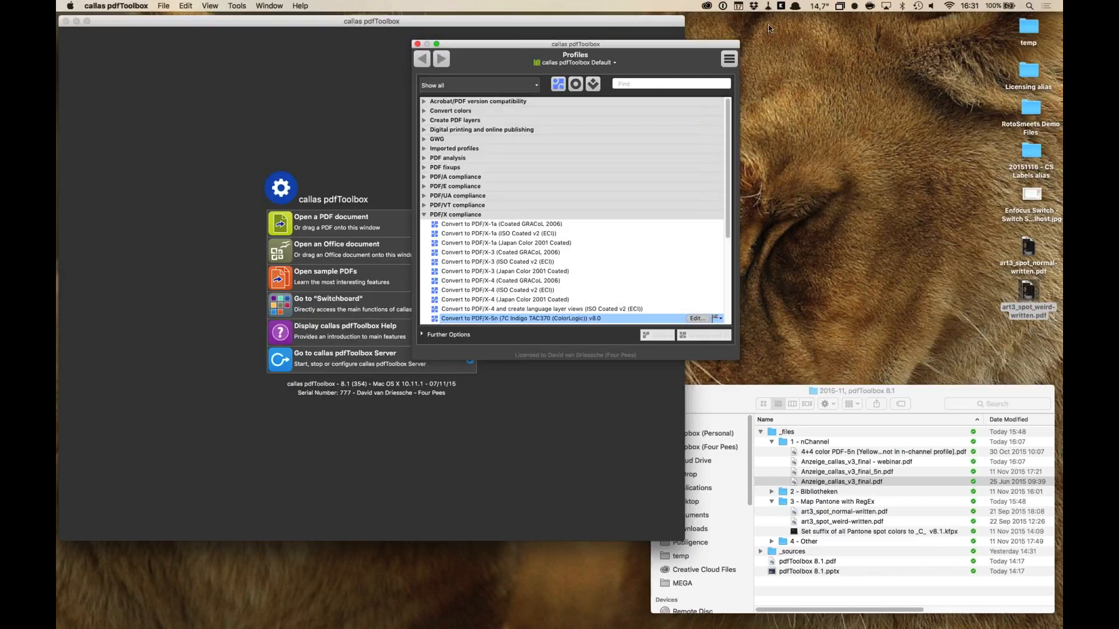
Step: View the export dialog for the callas pdfToolbox Default library and dismiss it without saving
left_click(603, 64)
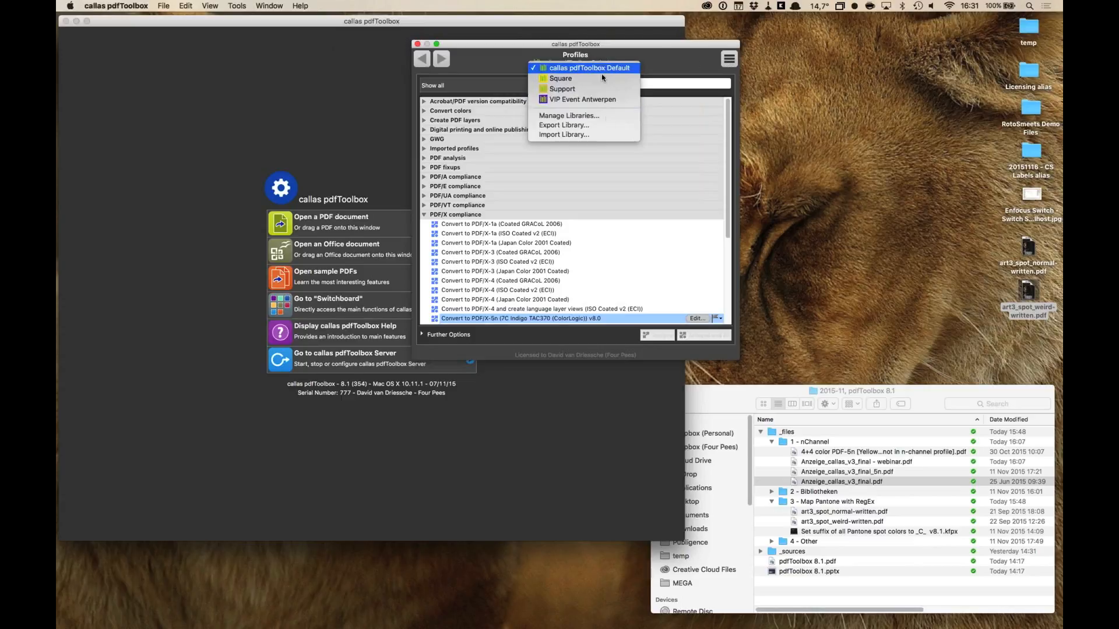
left_click(604, 125)
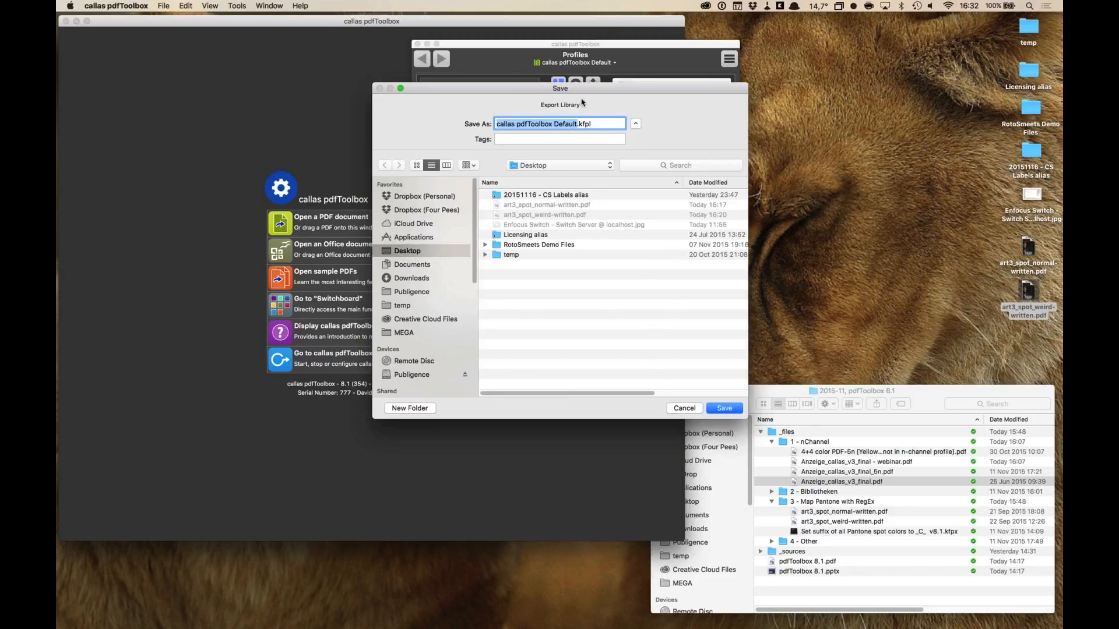
left_click(698, 408)
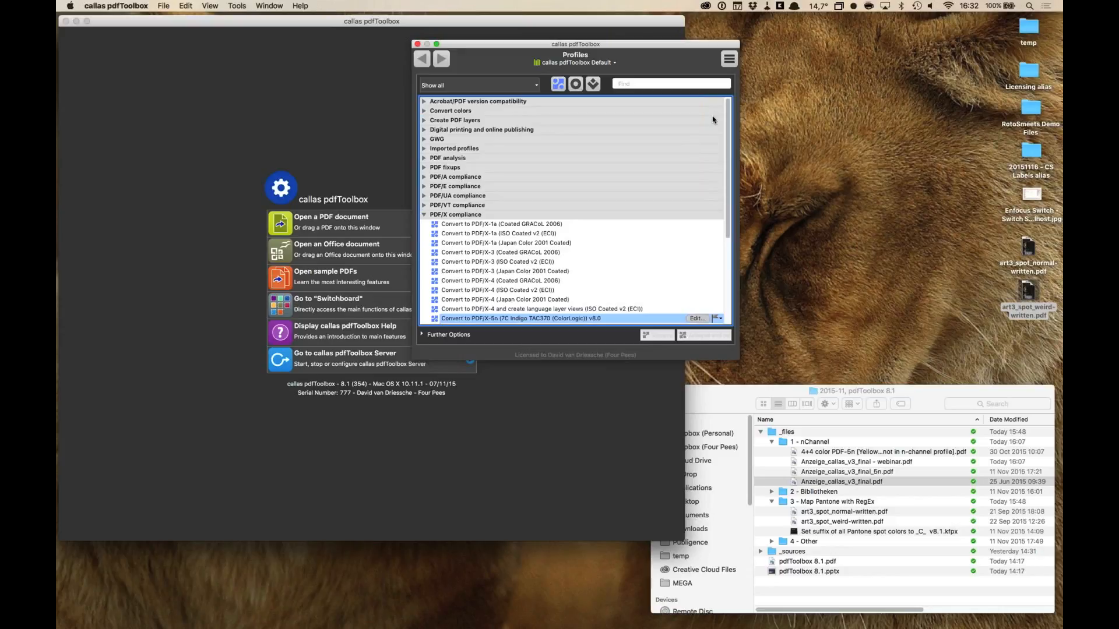
Step: Open the library manager and show the fixups of callas pdfToolbox Default alongside those of VIP Event Antwerpen
left_click(607, 62)
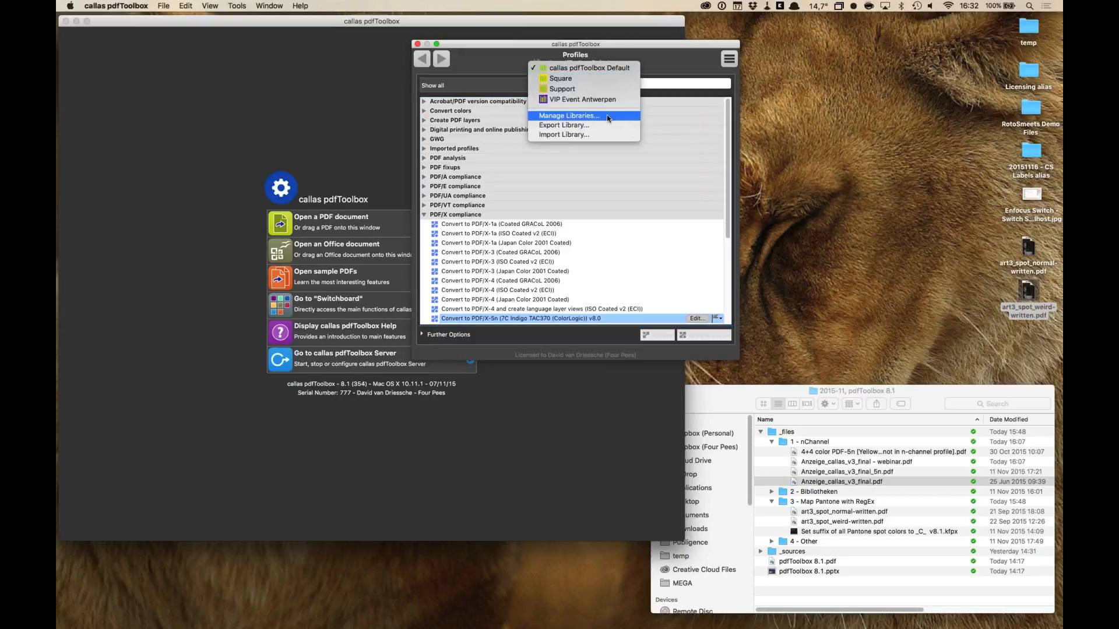
left_click(622, 119)
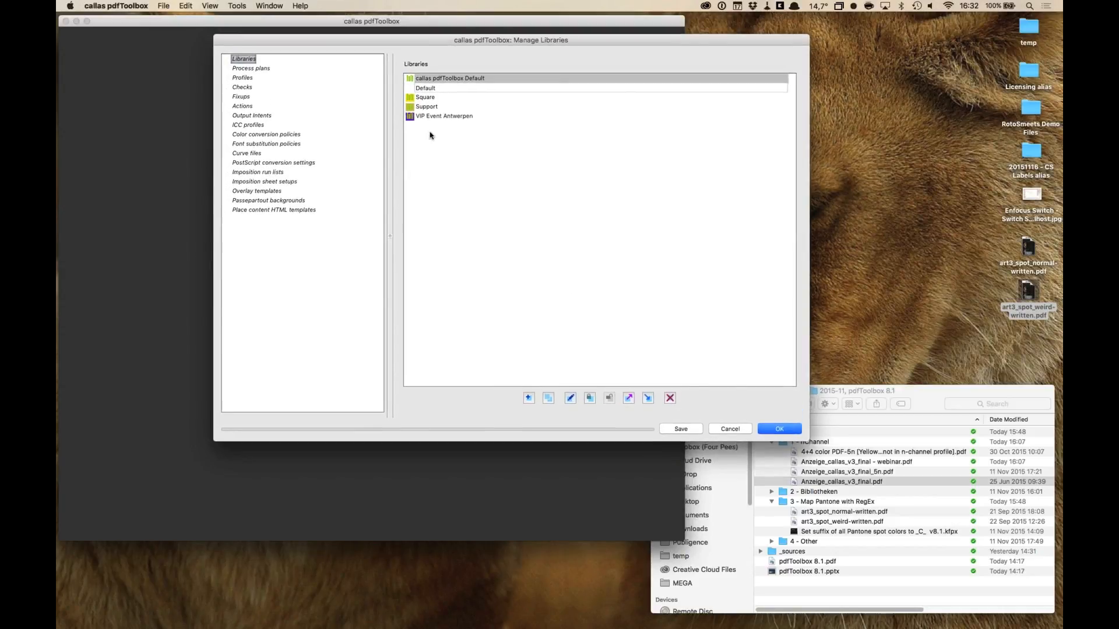
left_click(243, 97)
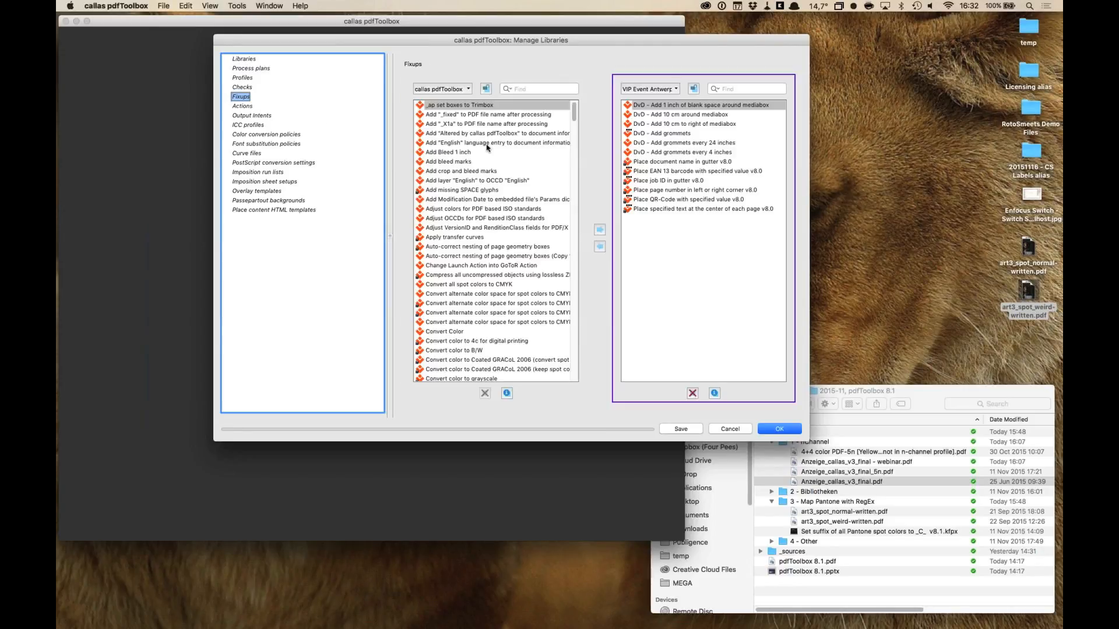
left_click(466, 90)
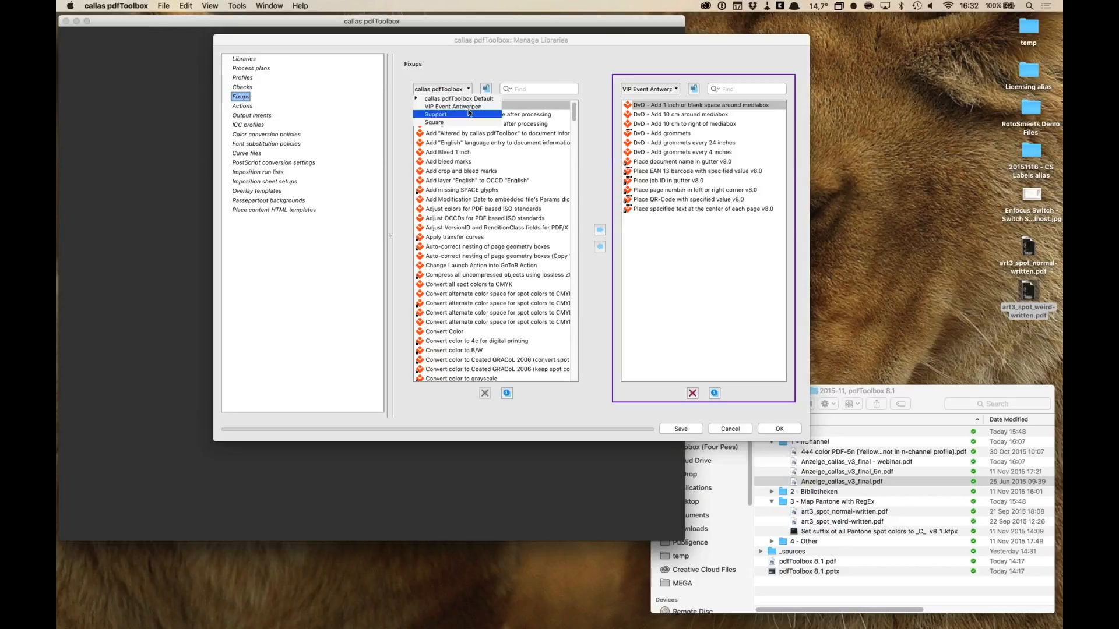
left_click(473, 99)
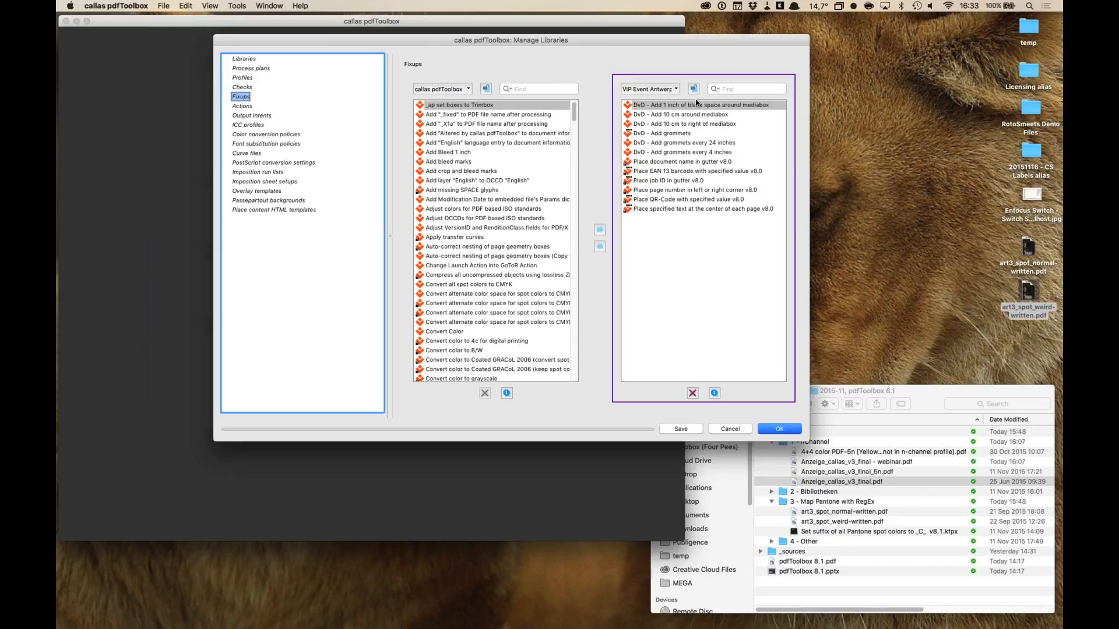
left_click(674, 90)
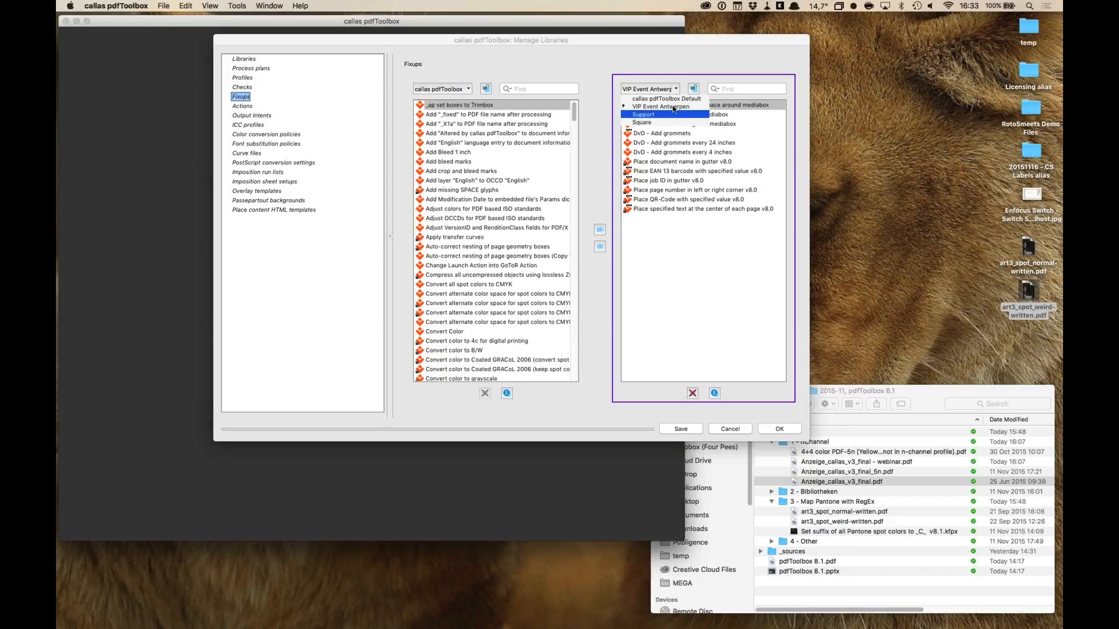
left_click(673, 109)
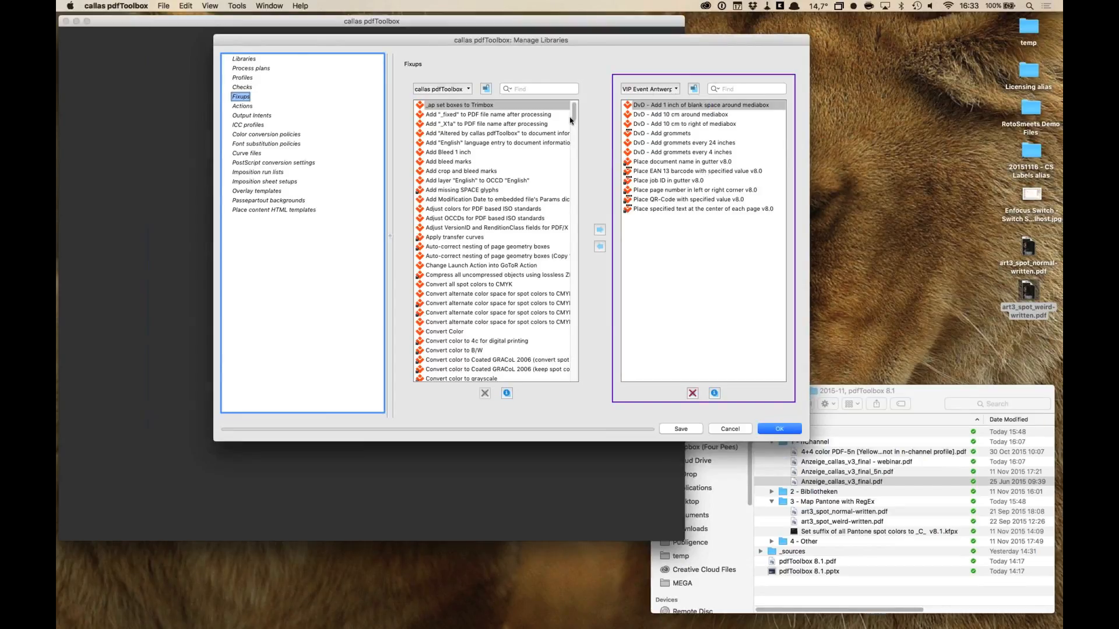
Step: Filter the callas pdfToolbox Default fixups by v8.1 and copy "Set suffix of all Pantone spot colors to "C" v8.1" into VIP Event Antwerpen
left_click(549, 88)
type("v")
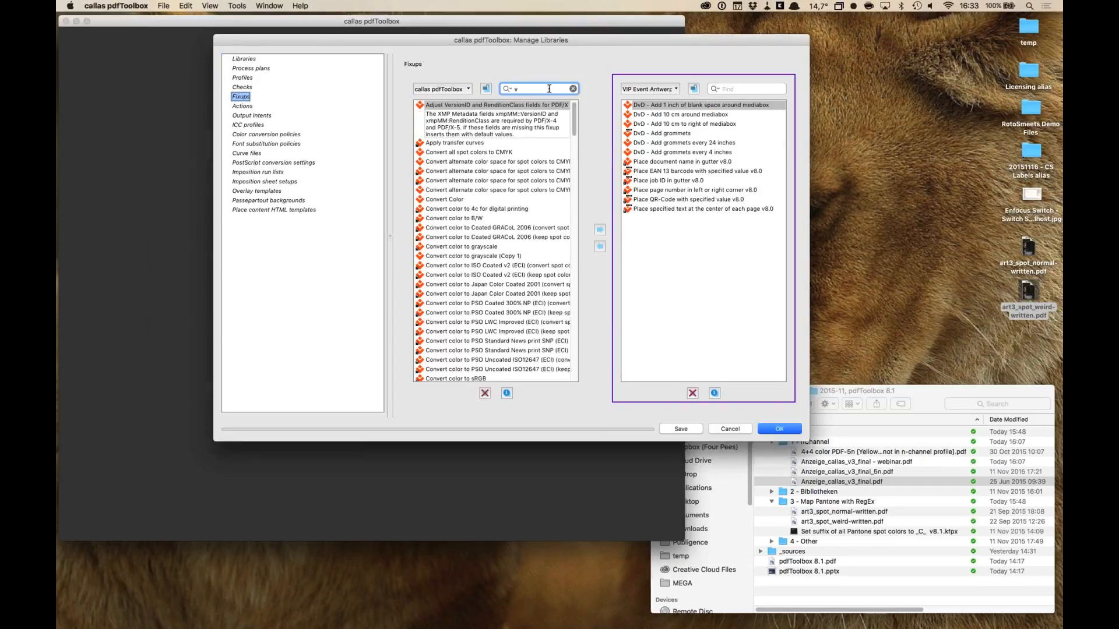
type("8")
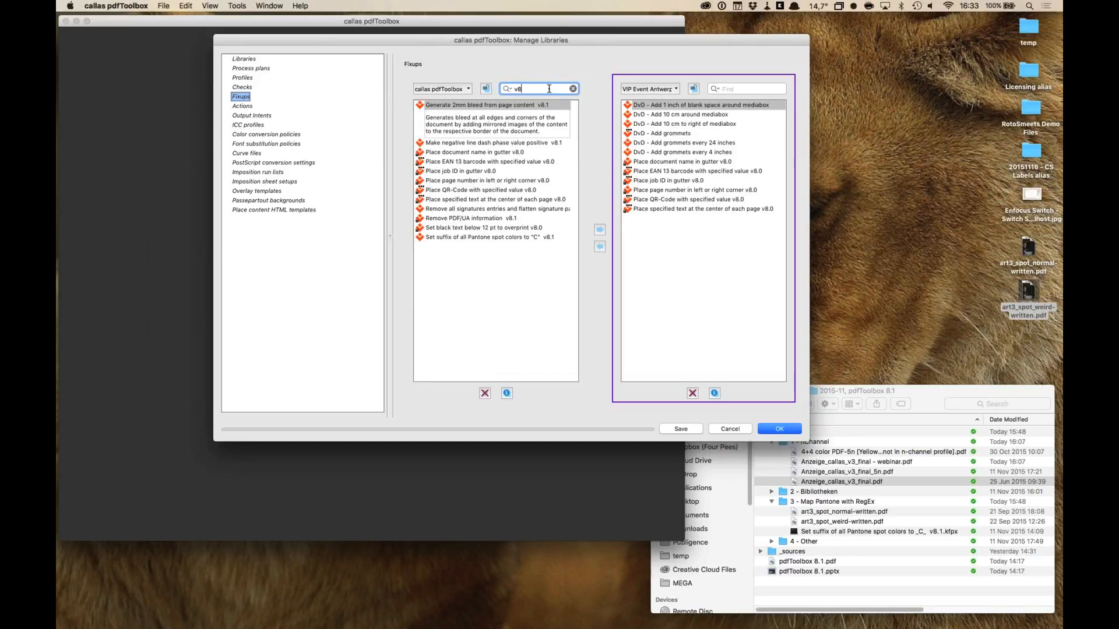
type(".1")
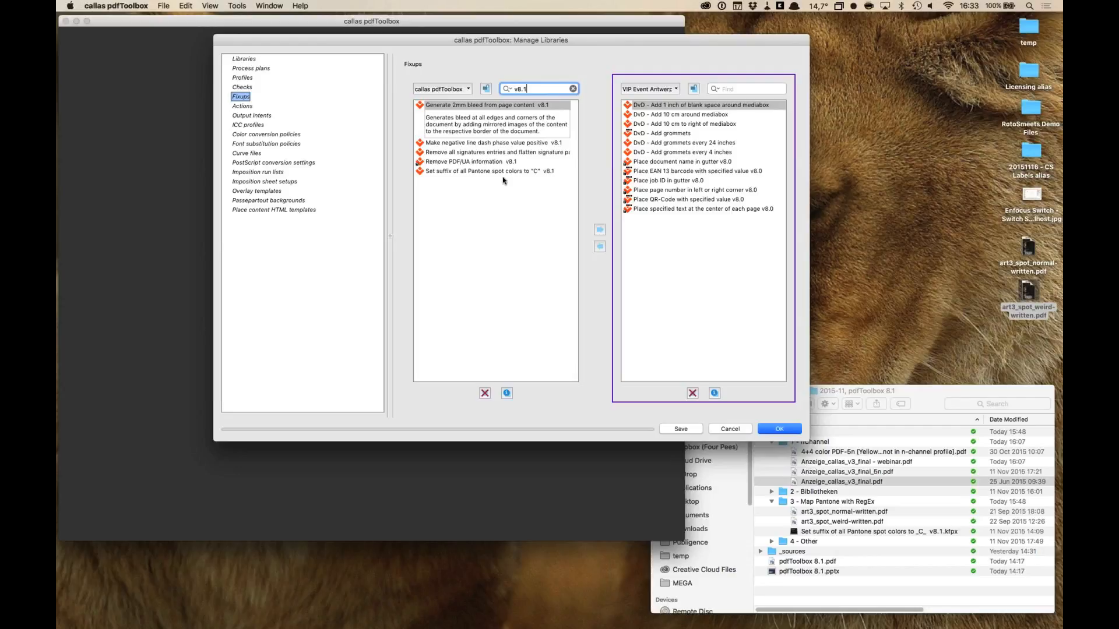
left_click(480, 172)
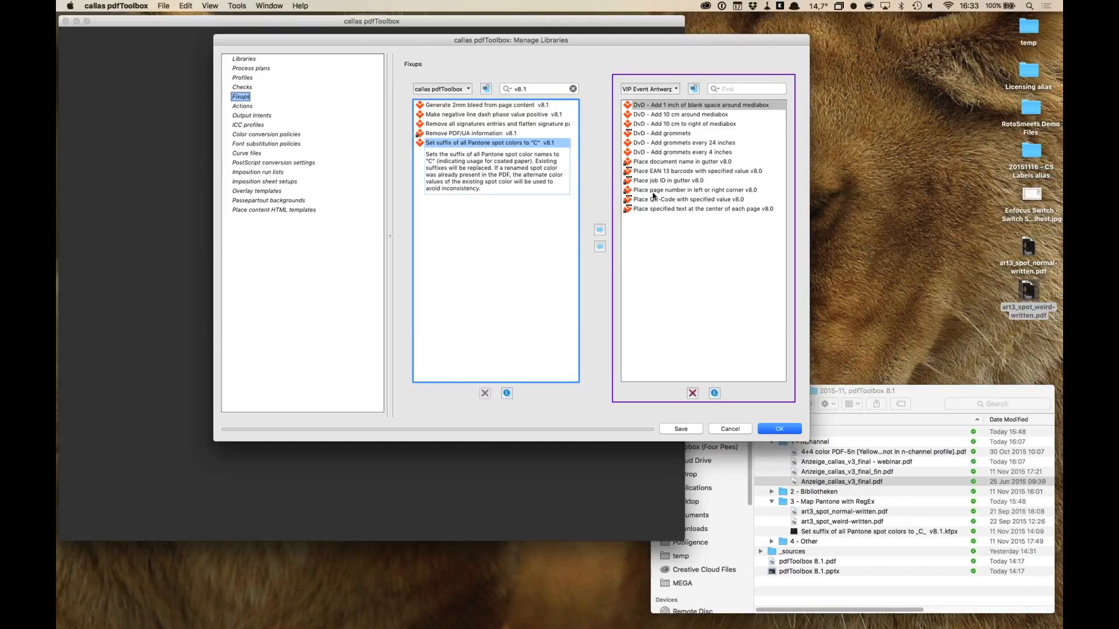
left_click(603, 233)
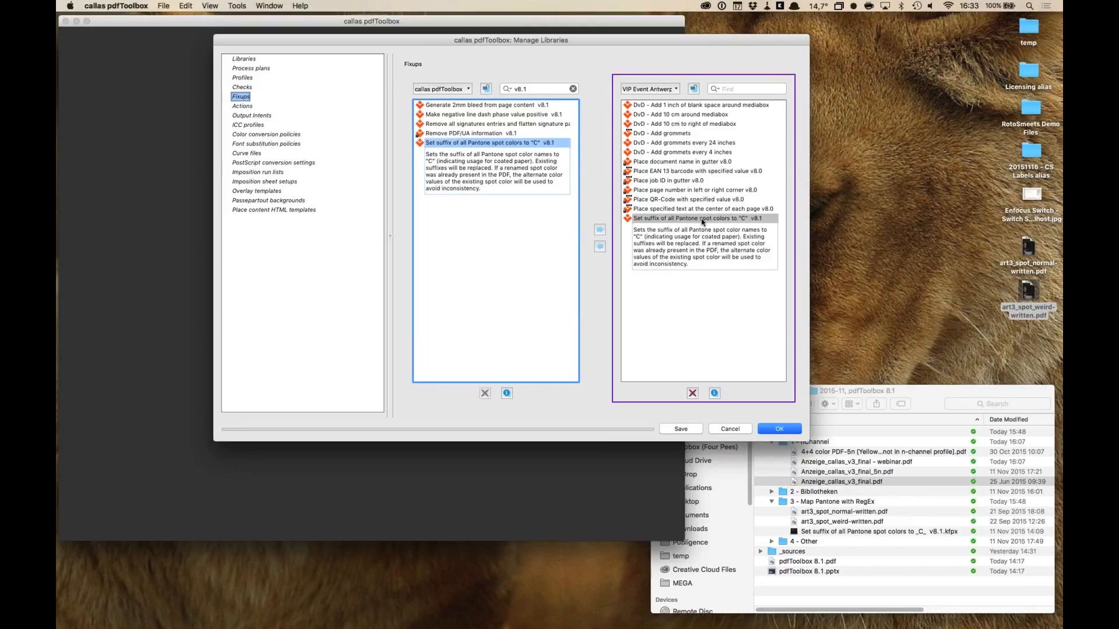
left_click(679, 275)
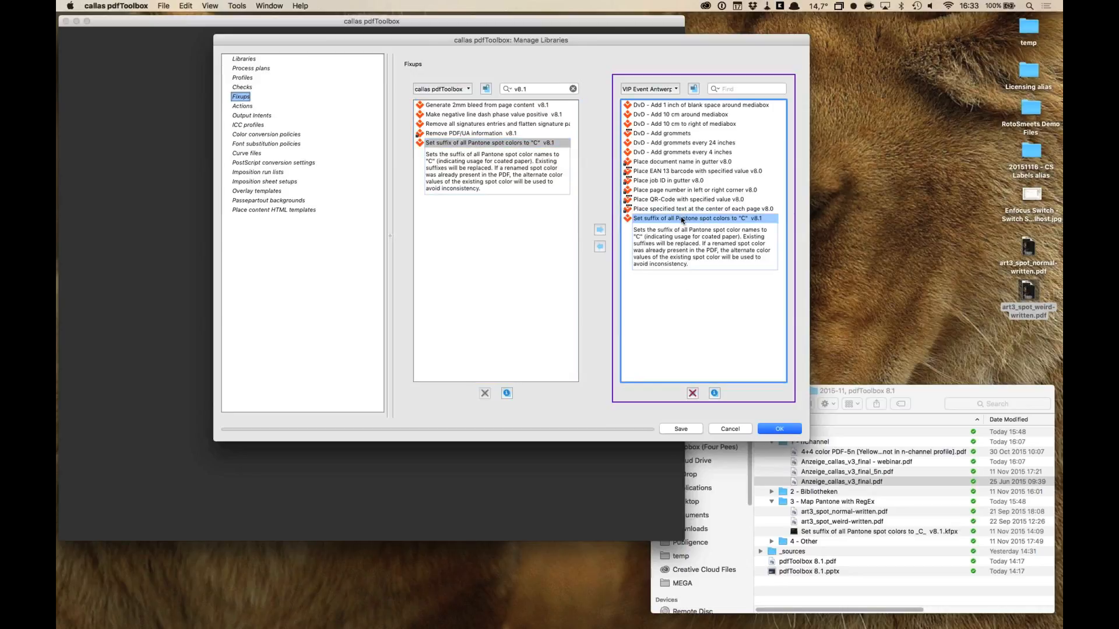
Step: View the profiles and place content HTML templates of both libraries, and return to their fixups
left_click(244, 78)
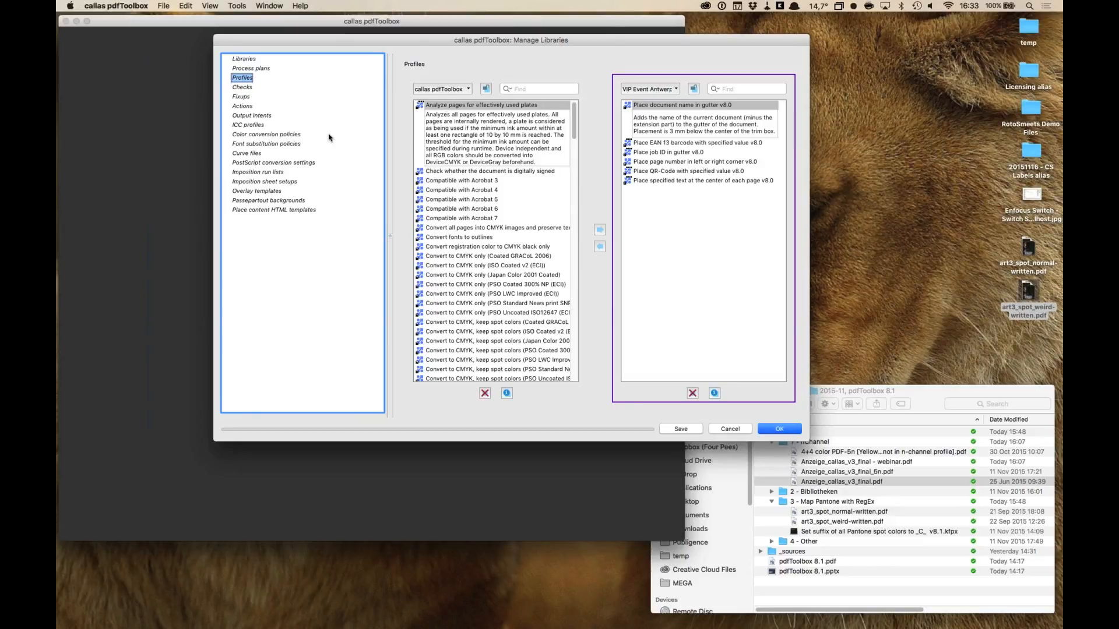
left_click(274, 211)
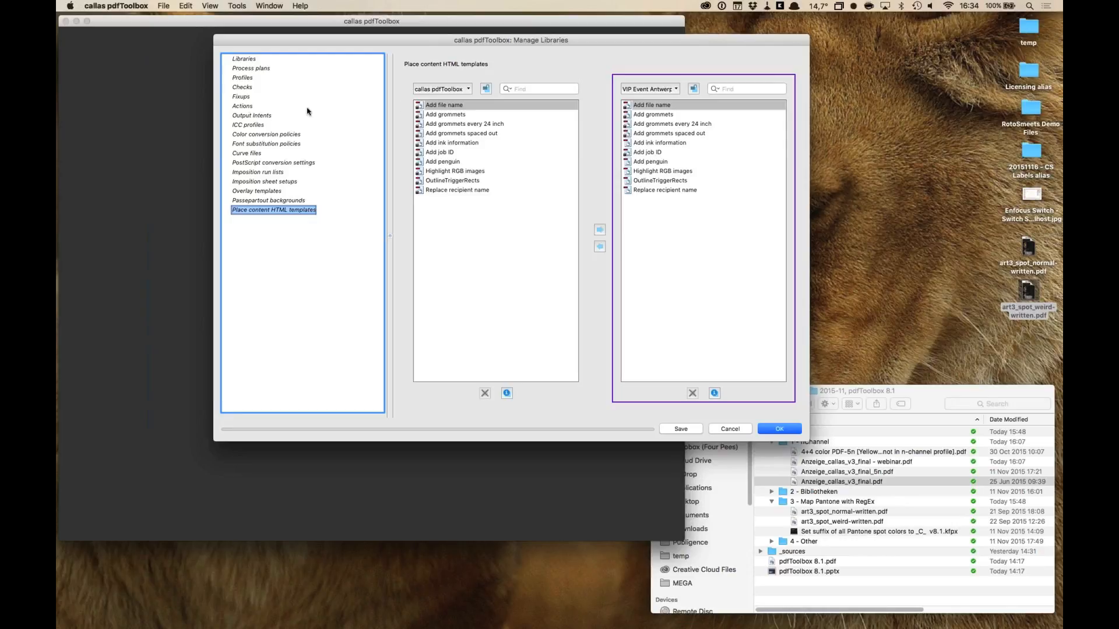
left_click(249, 97)
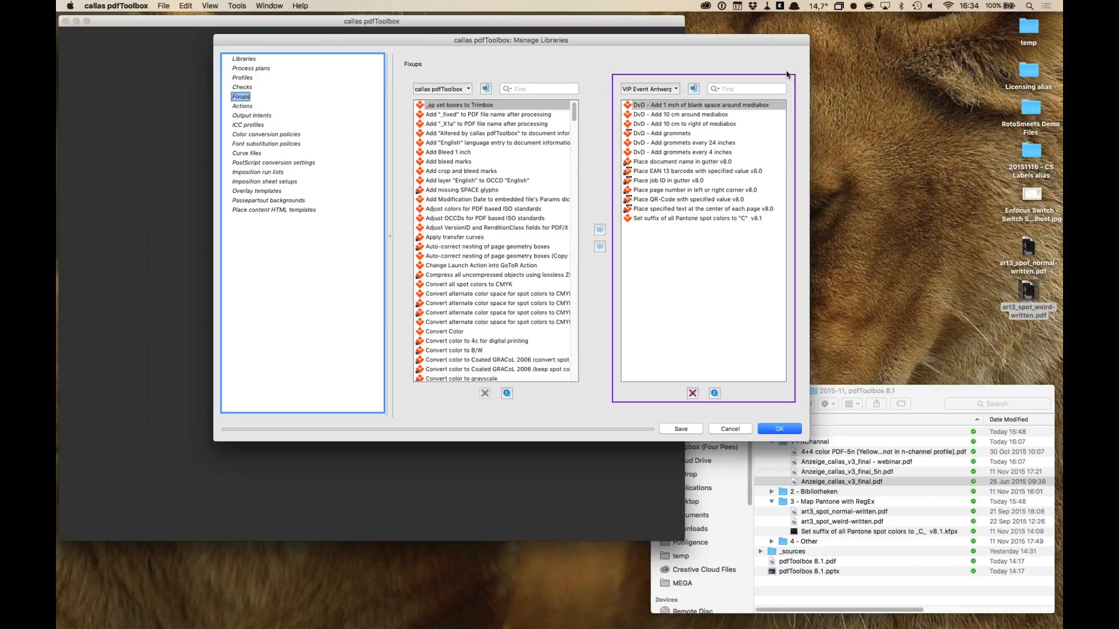
Step: Look through the Support, Square and VIP Event Antwerpen fixups and close the library manager, discarding all changes
left_click(636, 90)
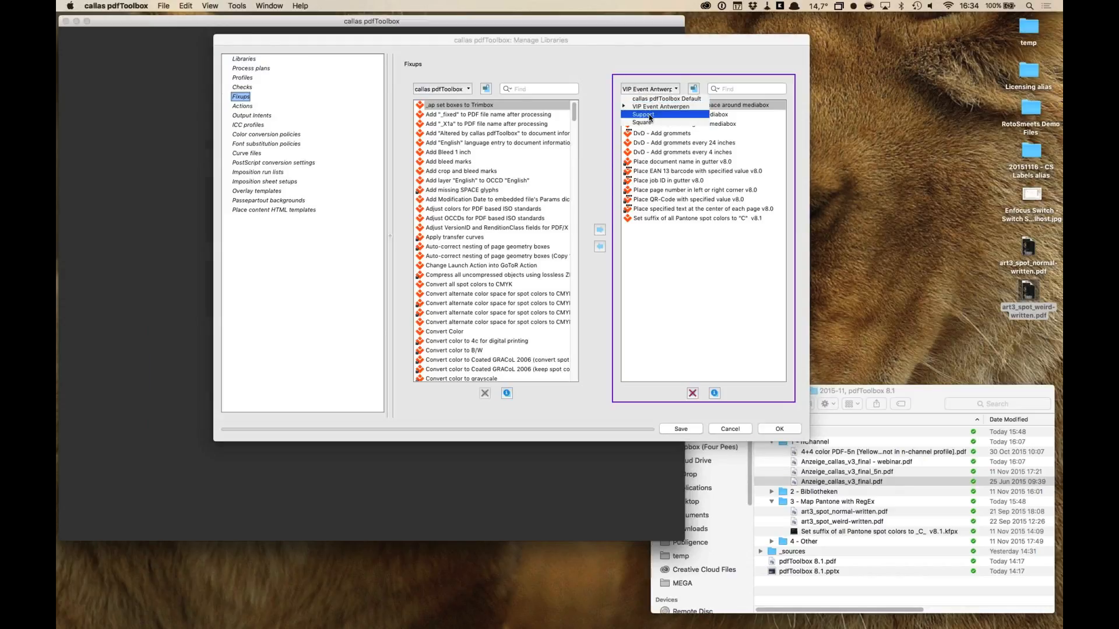
left_click(649, 116)
left_click(651, 91)
left_click(644, 122)
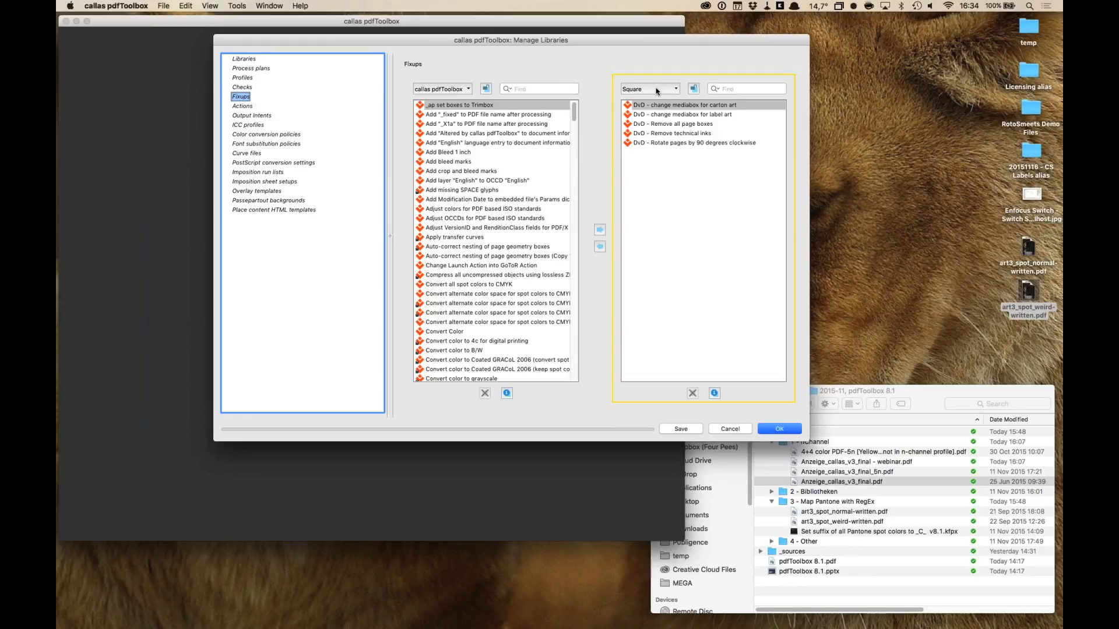
left_click(656, 91)
left_click(651, 111)
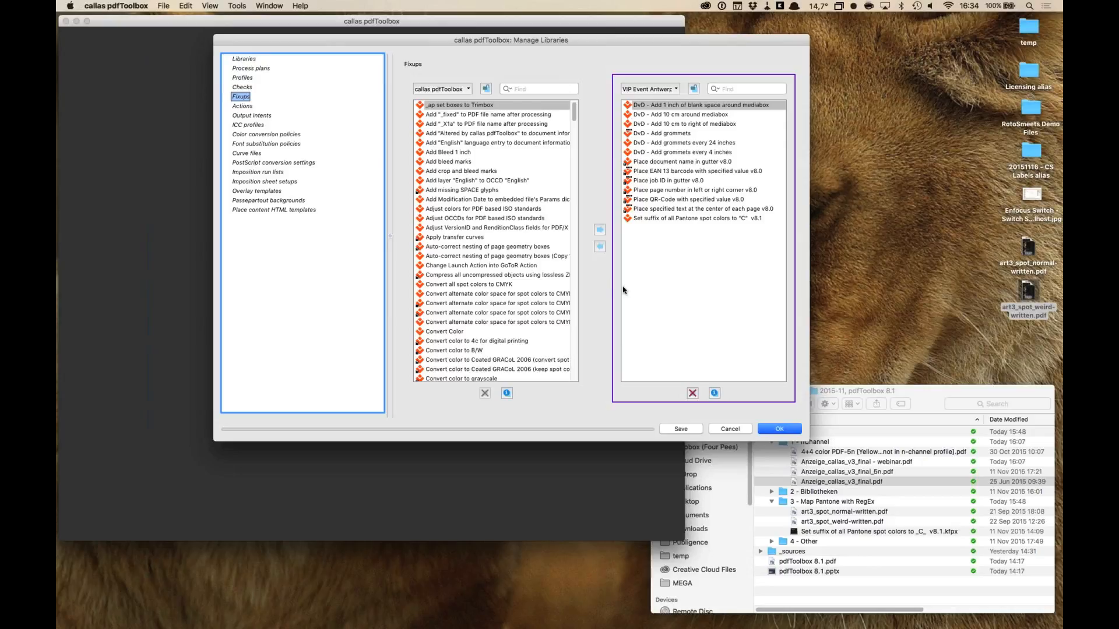
left_click(733, 434)
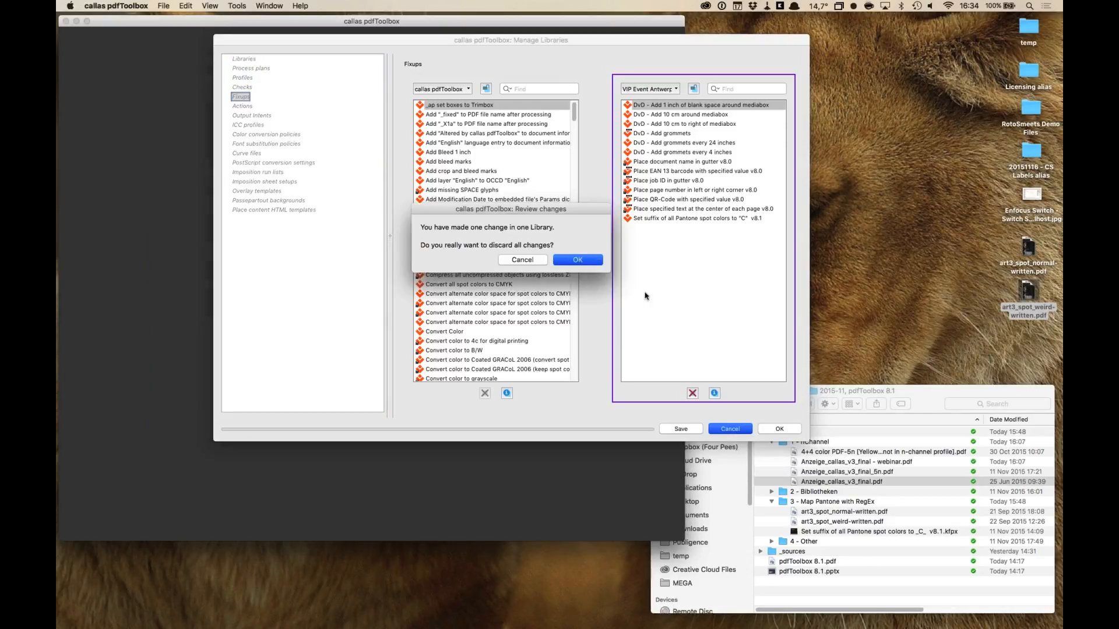
left_click(579, 260)
Step: Switch the active library to Support and view the descriptions of two of its imported profiles
left_click(613, 64)
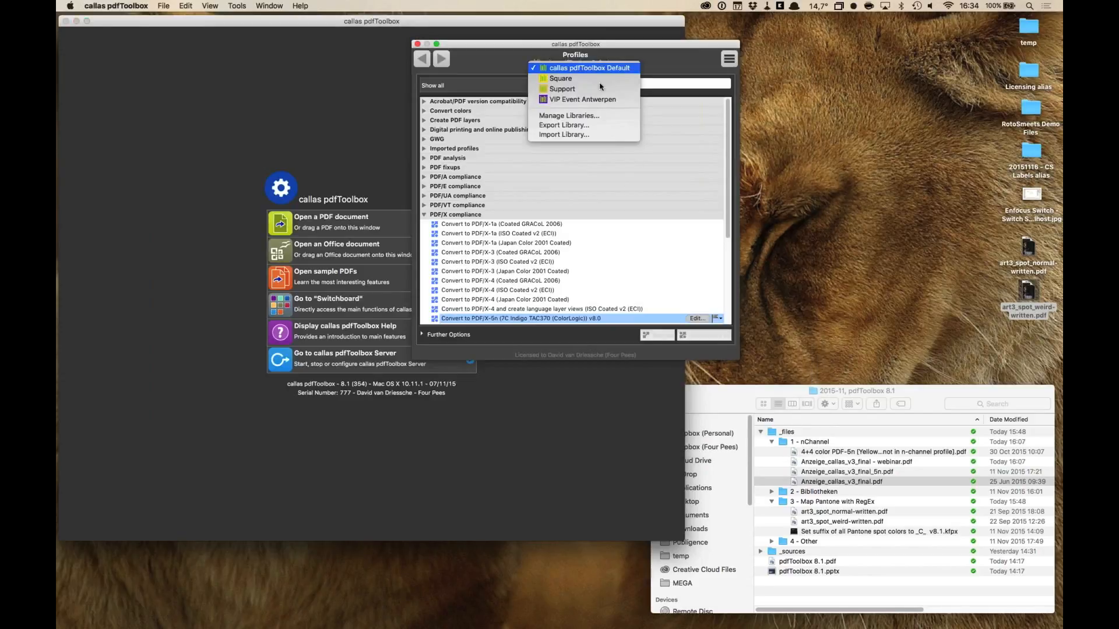
left_click(595, 89)
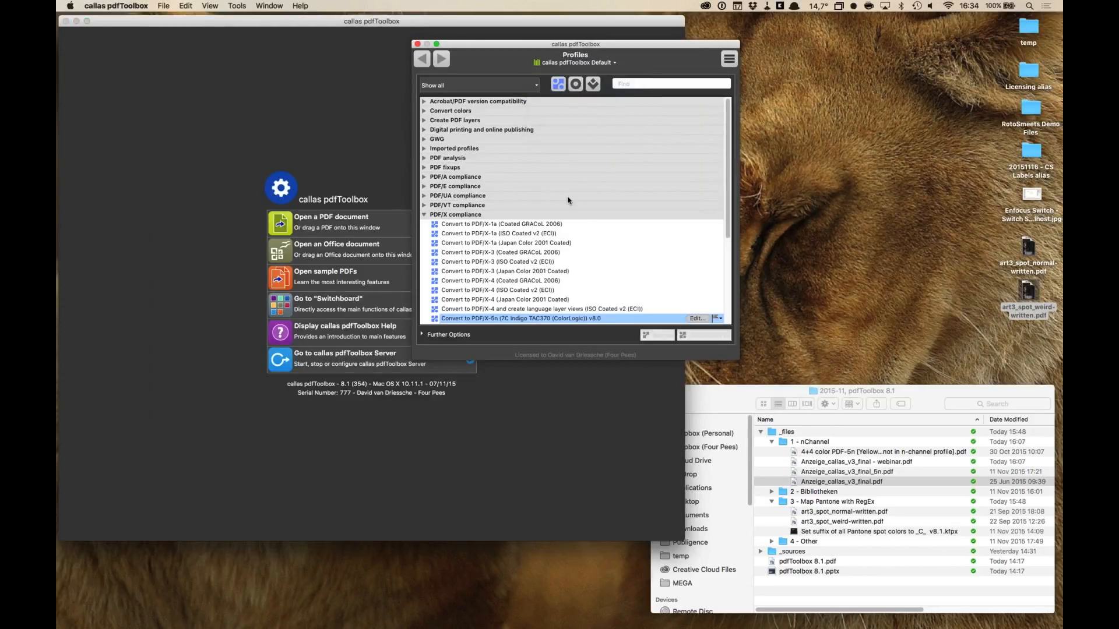
left_click(488, 150)
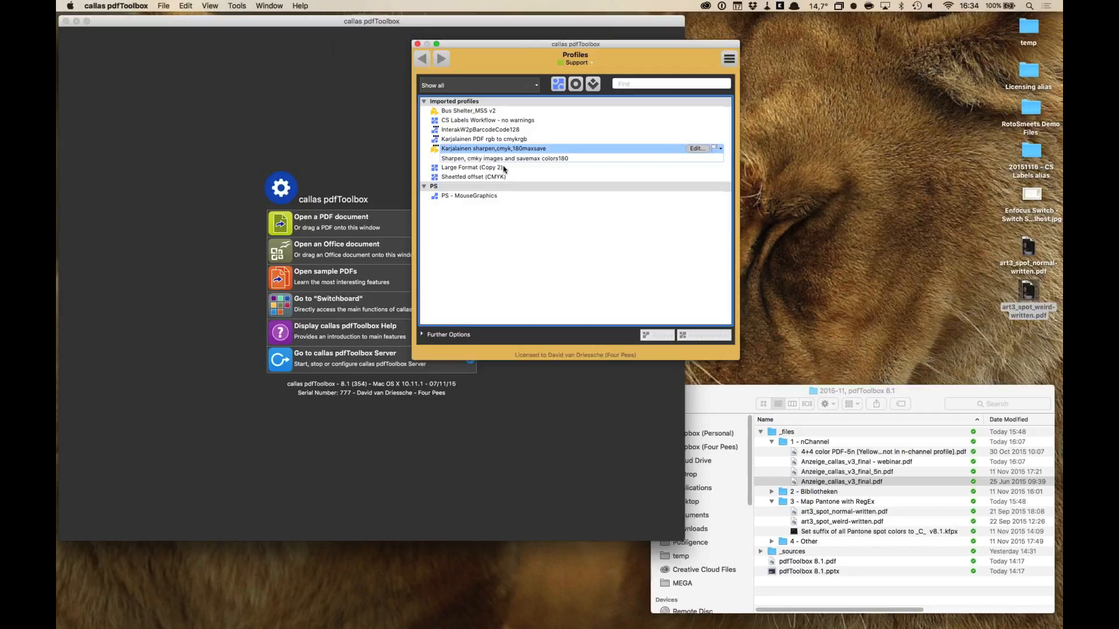
left_click(487, 168)
Step: Switch the active library to VIP Event Antwerpen and view its fixup "Place document name in gutter v8.0"
left_click(584, 64)
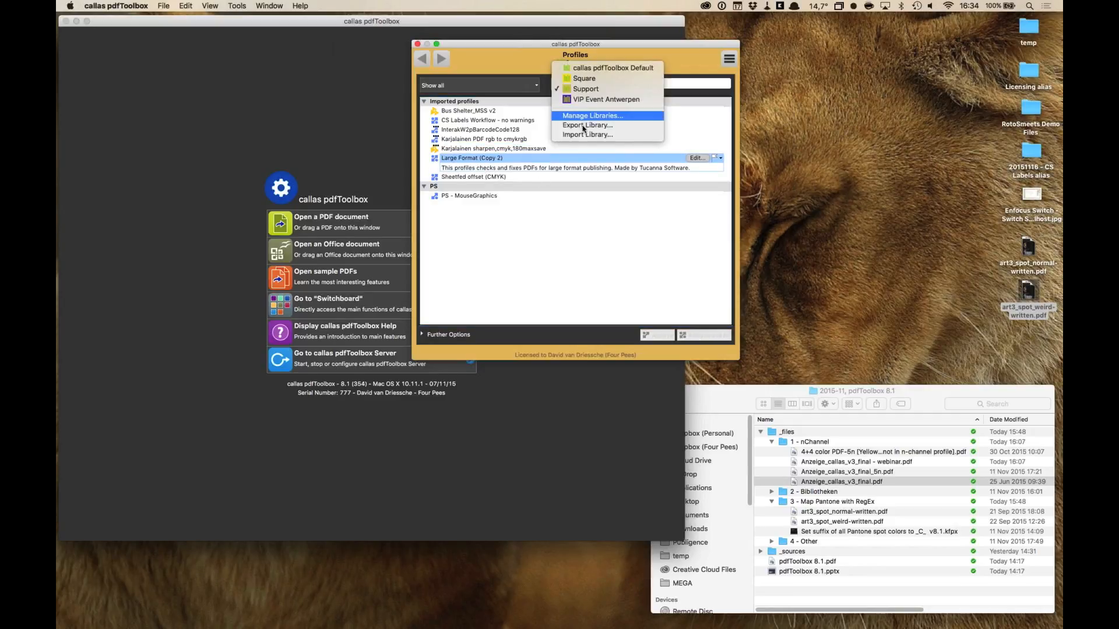
left_click(531, 166)
left_click(576, 84)
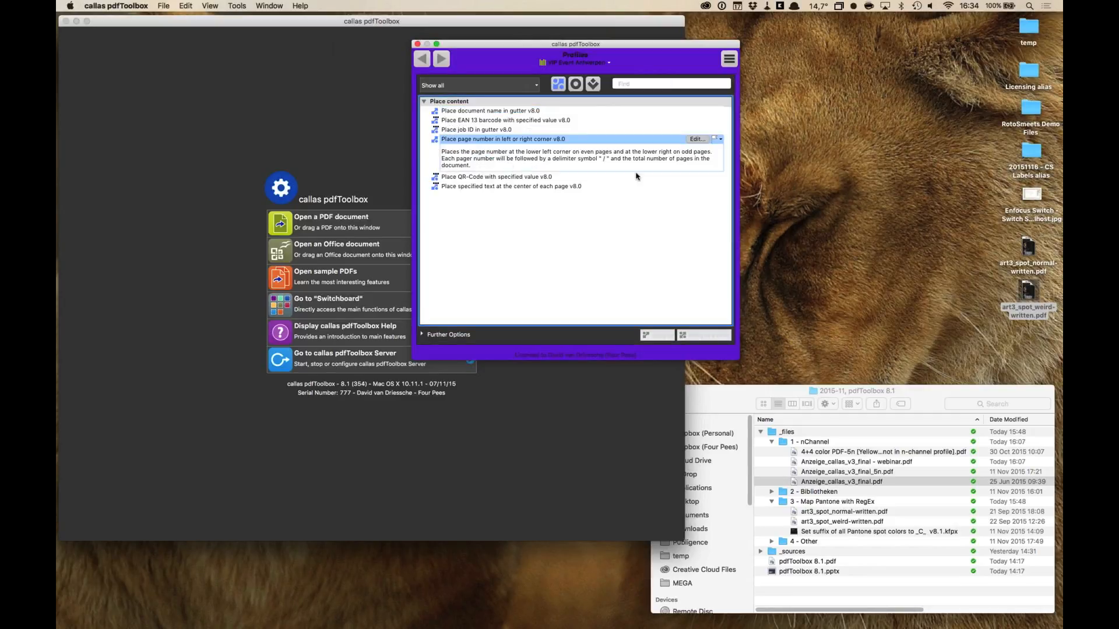
left_click(592, 85)
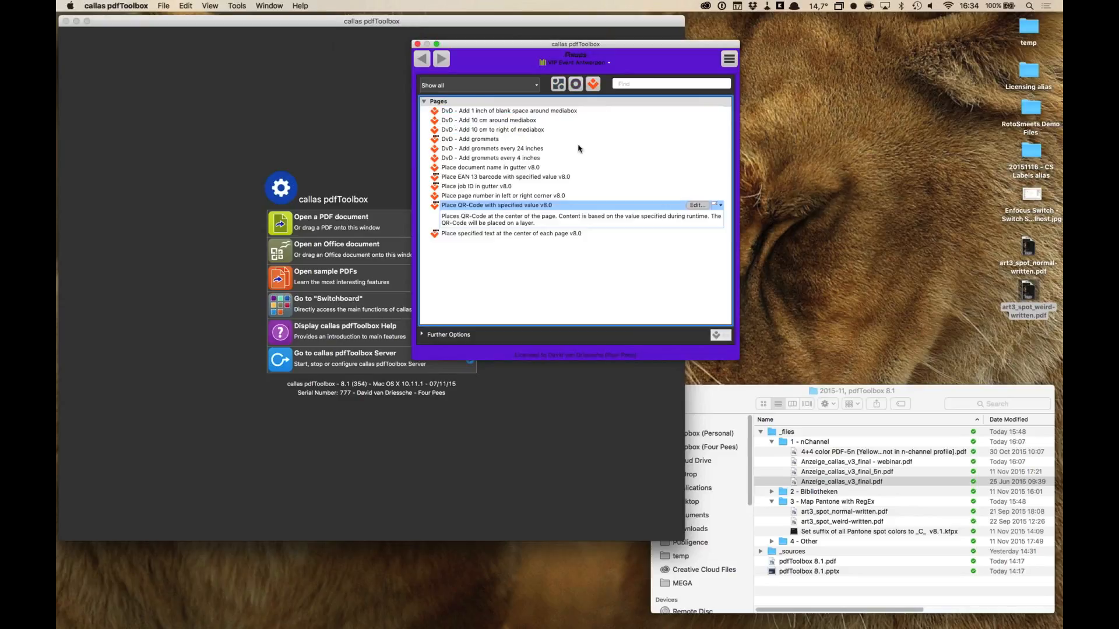
left_click(514, 168)
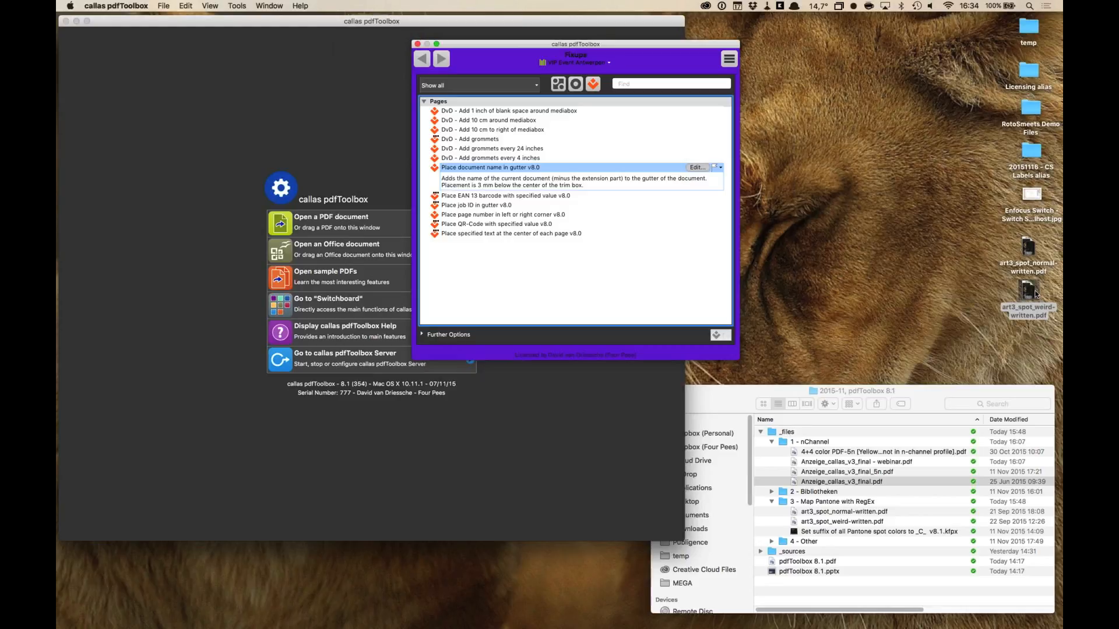
Step: Change the active library from VIP Event Antwerpen to Support while staying in the fixups view
left_click_drag(1028, 292, 221, 114)
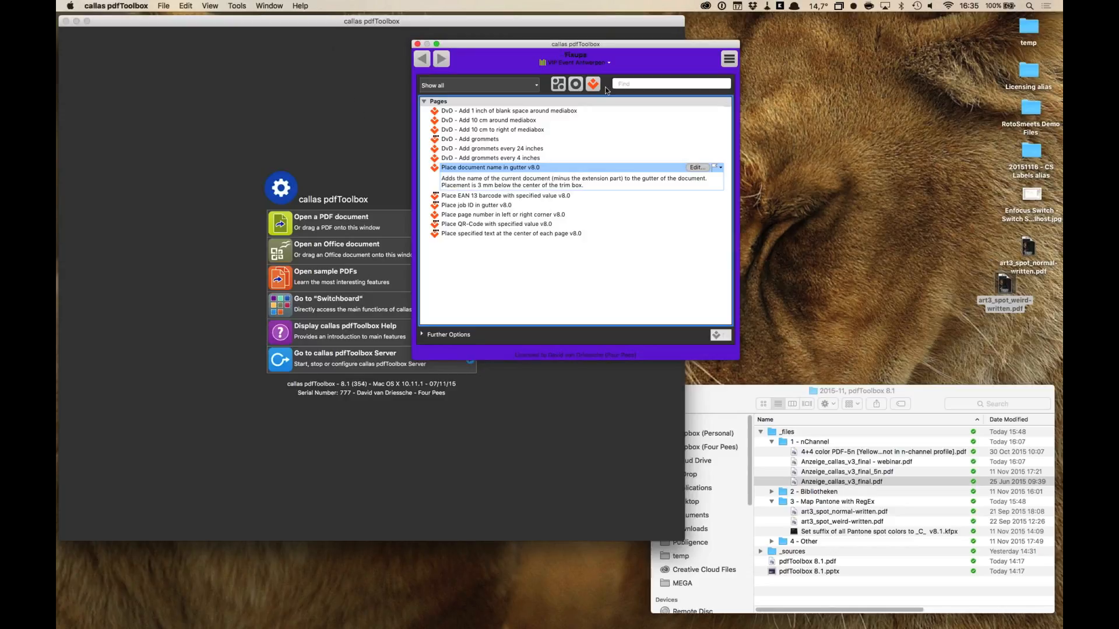
left_click(592, 60)
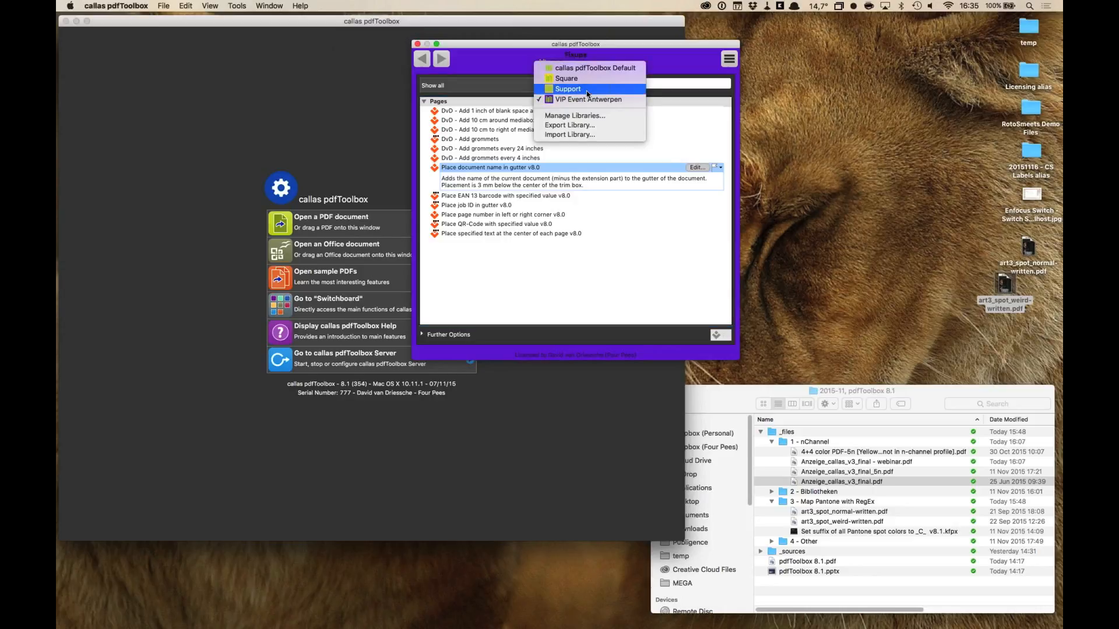
left_click(586, 90)
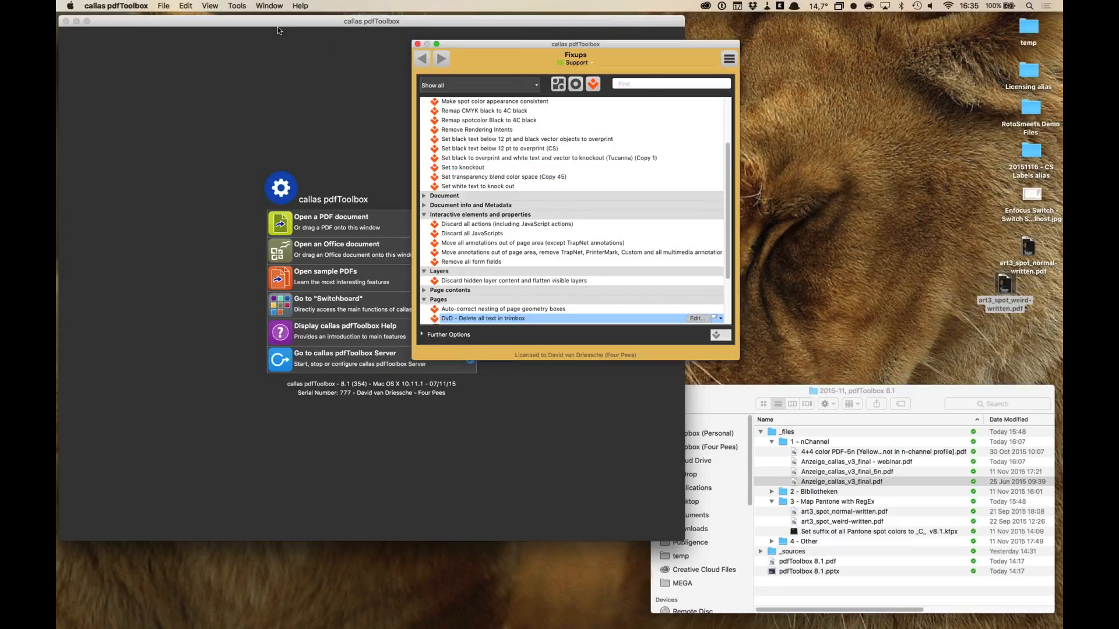
Step: Open the Switchboard beside the Fixups window and switch the active library to callas pdfToolbox Default
left_click(266, 5)
left_click(240, 18)
left_click_drag(788, 72, 801, 45)
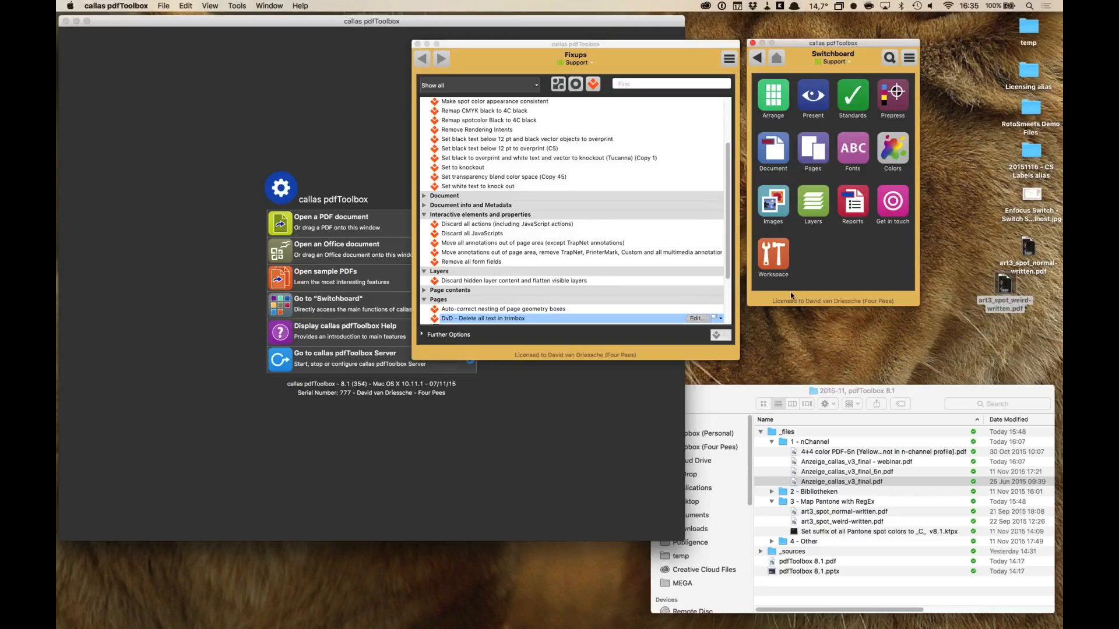
left_click(775, 268)
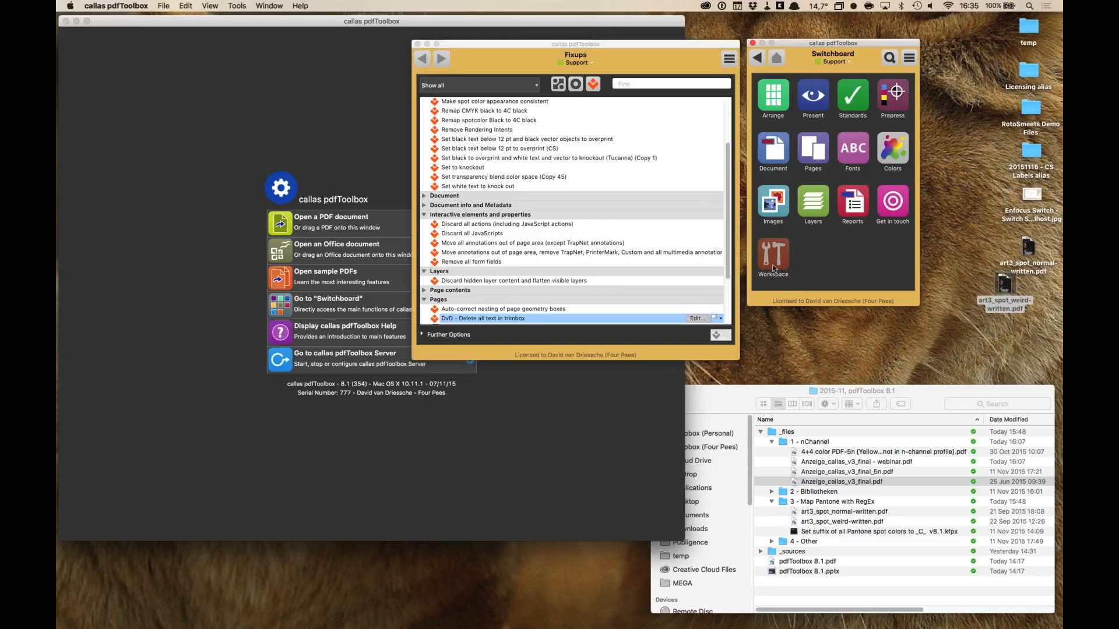
left_click(756, 58)
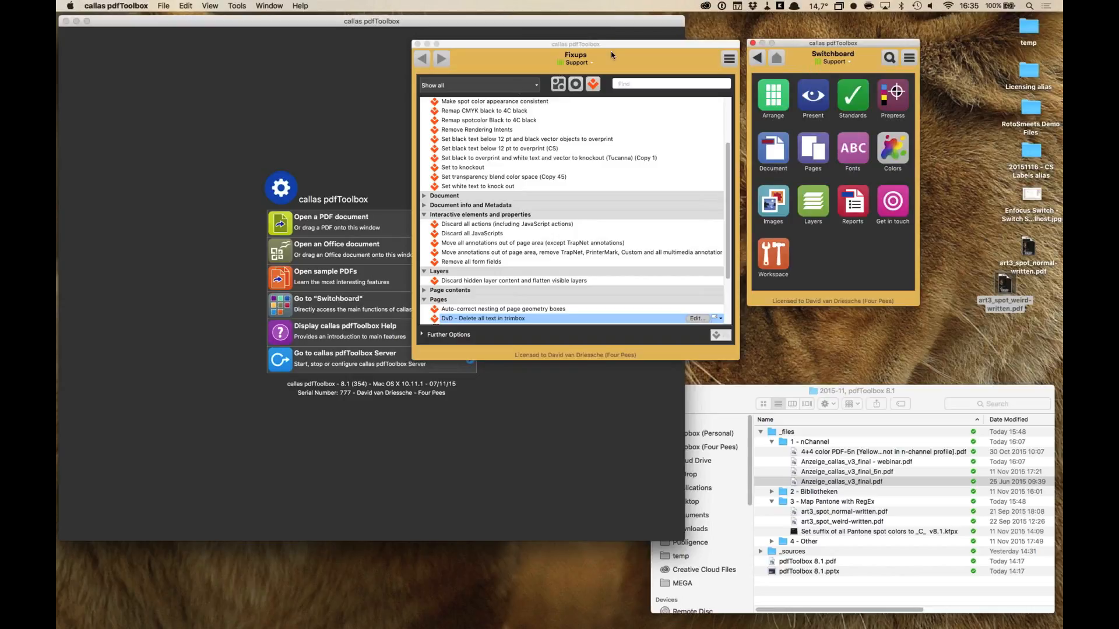
left_click(591, 63)
left_click(591, 70)
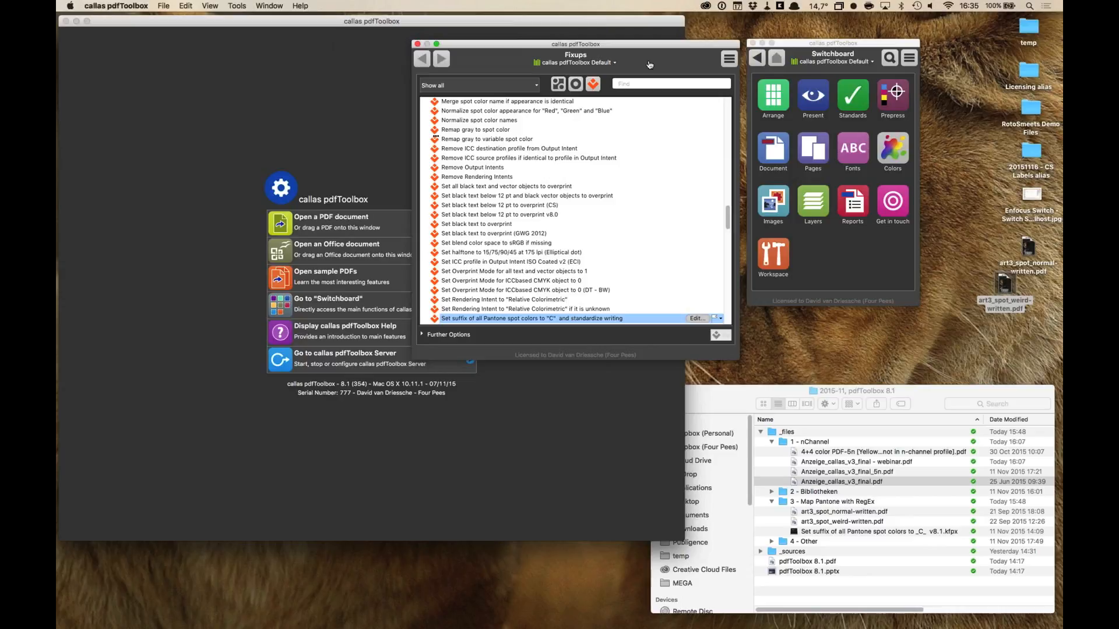
Step: Switch to the PowerPoint presentation and show its closing slide with the invitation for questions
key("super+Tab")
key("super+Tab")
key("super+shift+Tab")
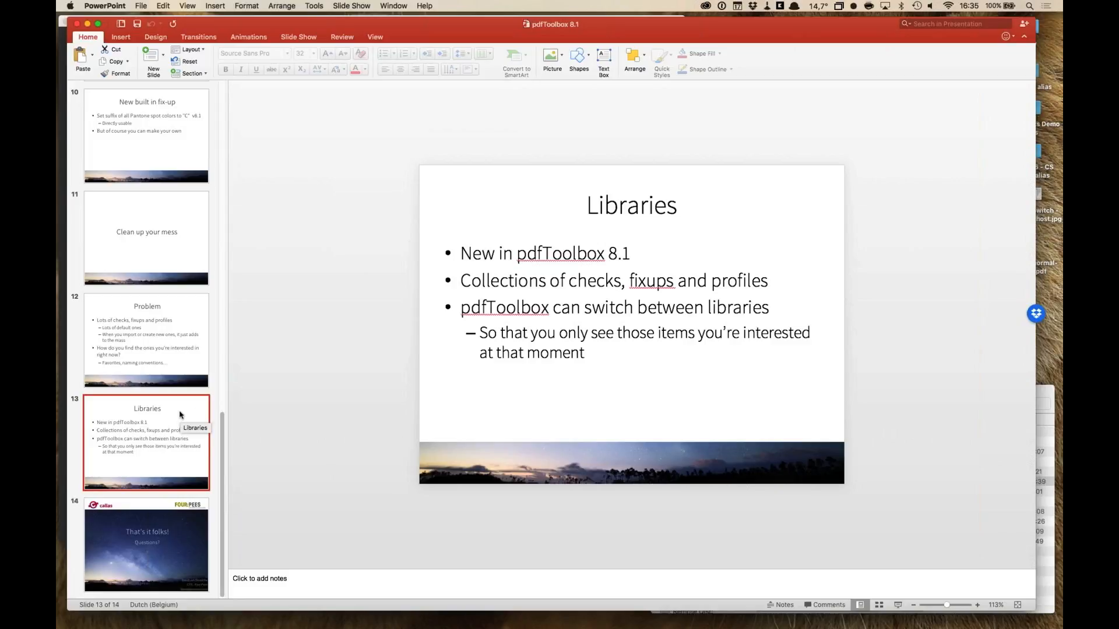
key("Down")
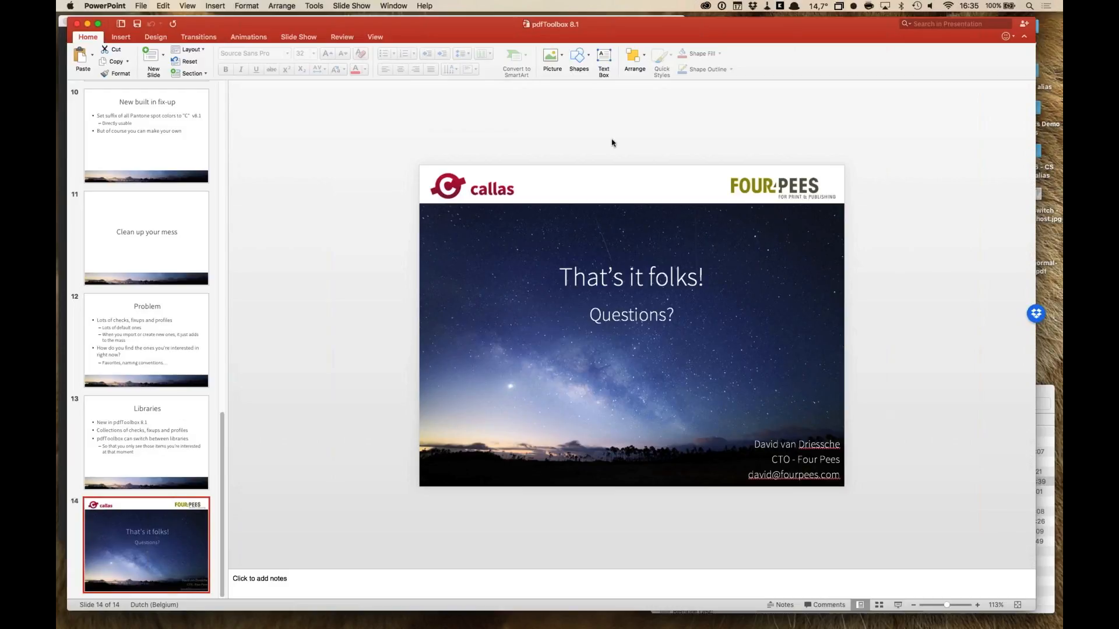
Step: Return to pdfToolbox and bring its main start window into focus
key("super+Tab")
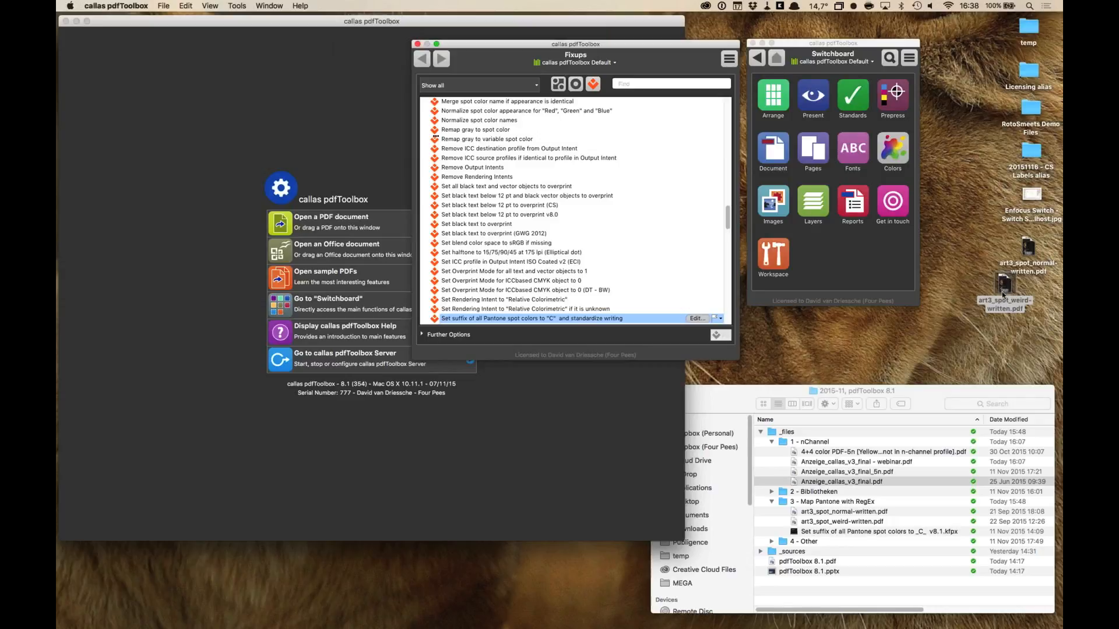
left_click(285, 93)
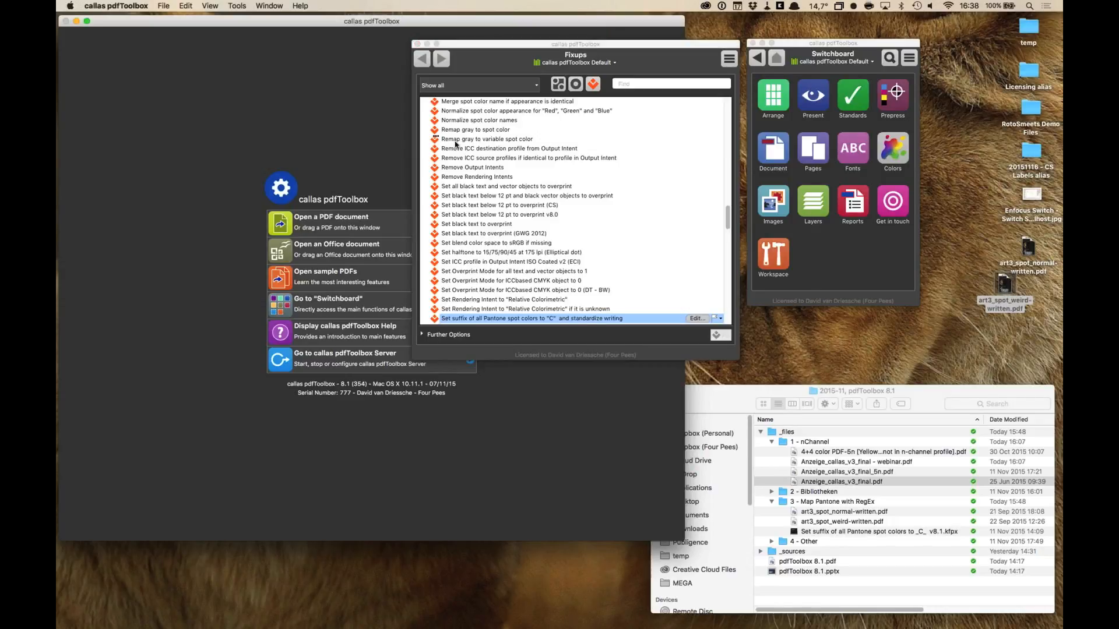